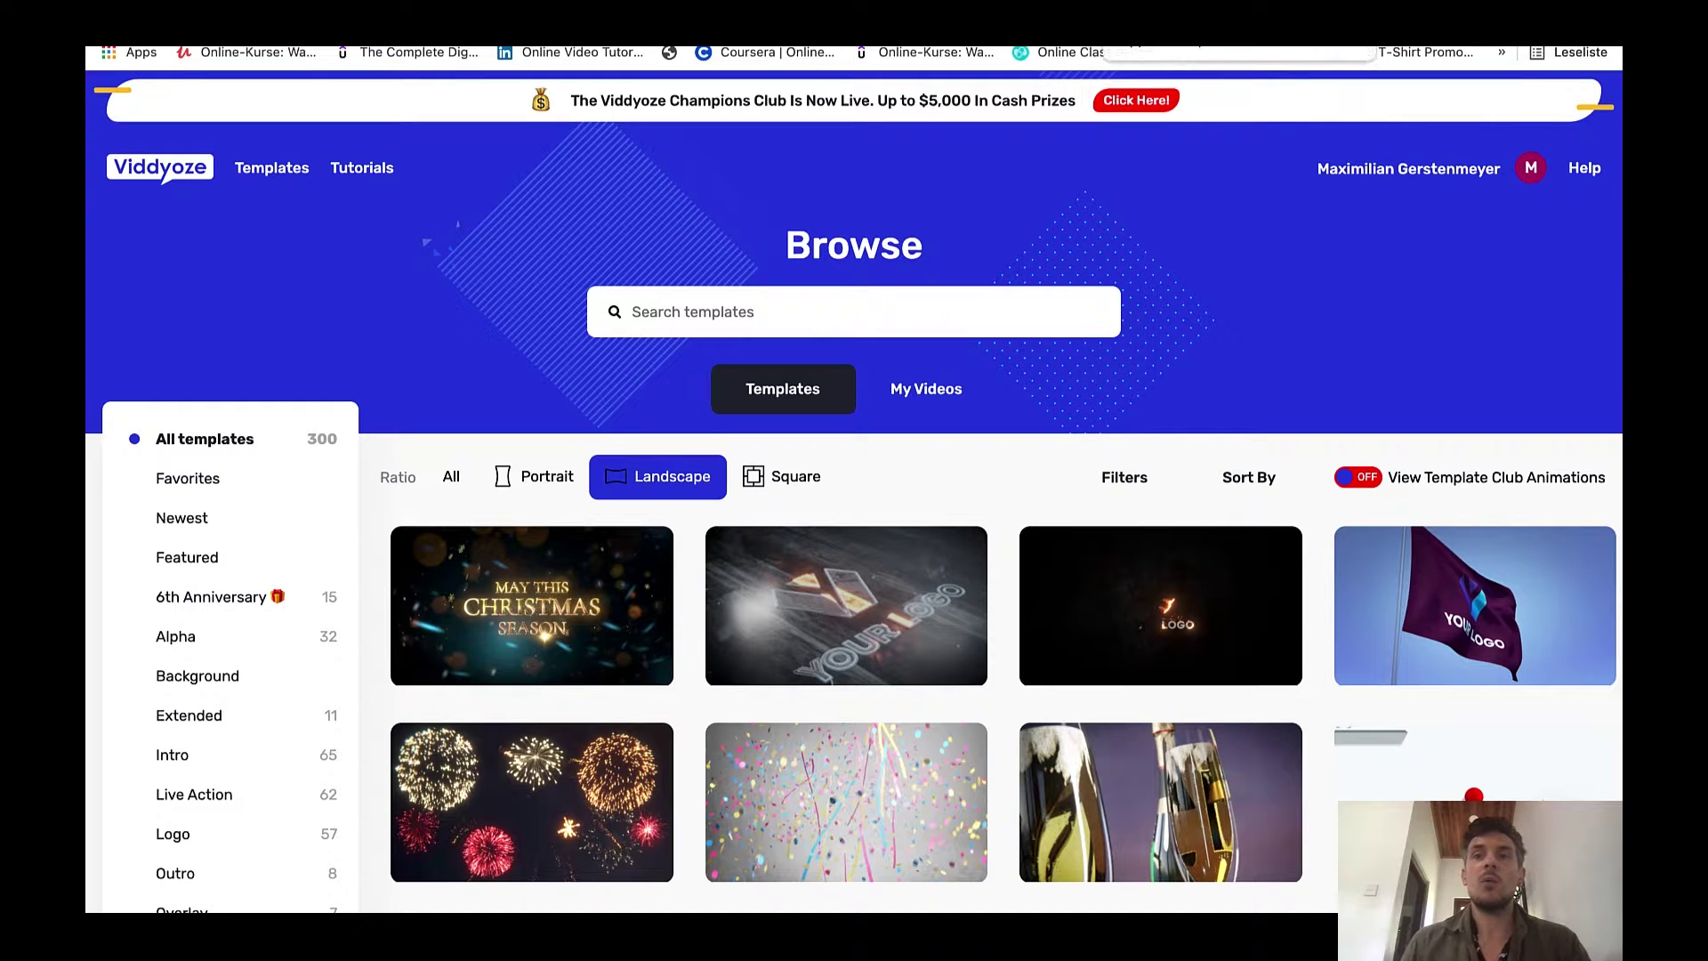
Leave the Viddyoze template browser for the Viddyoze sales page
click(1136, 100)
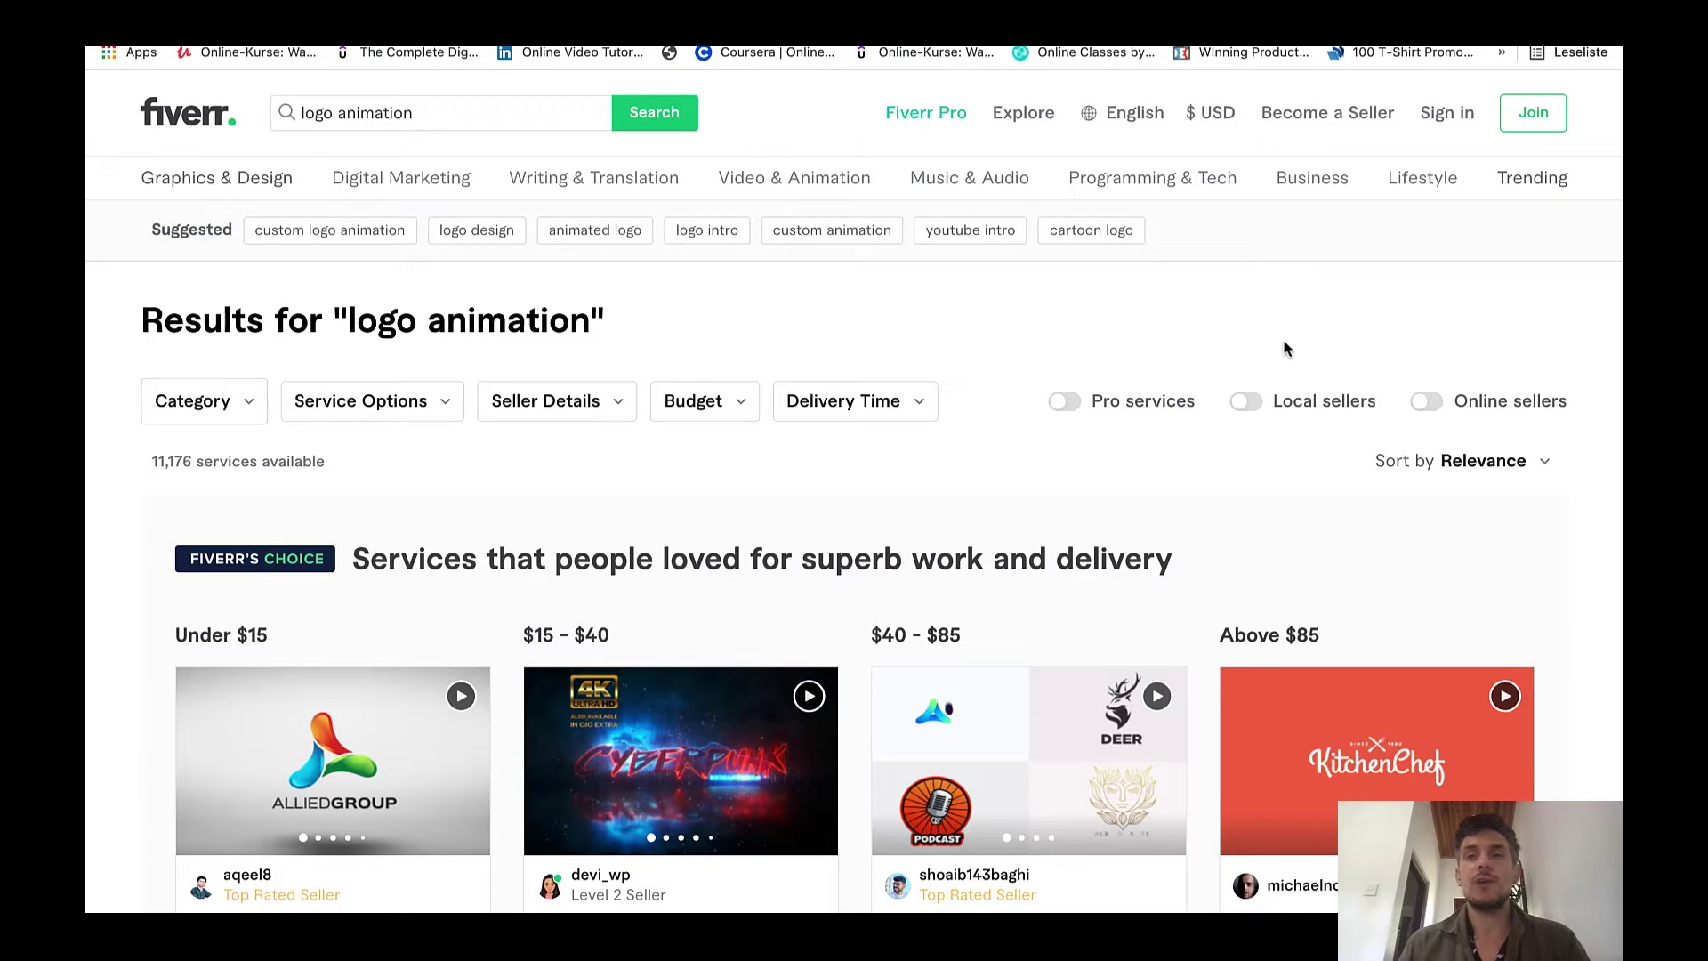
Browse Fiverr's 'logo animation' gigs across price tiers from $10 to $280
scroll(1195, 435, down, 1)
scroll(1195, 435, up, 1)
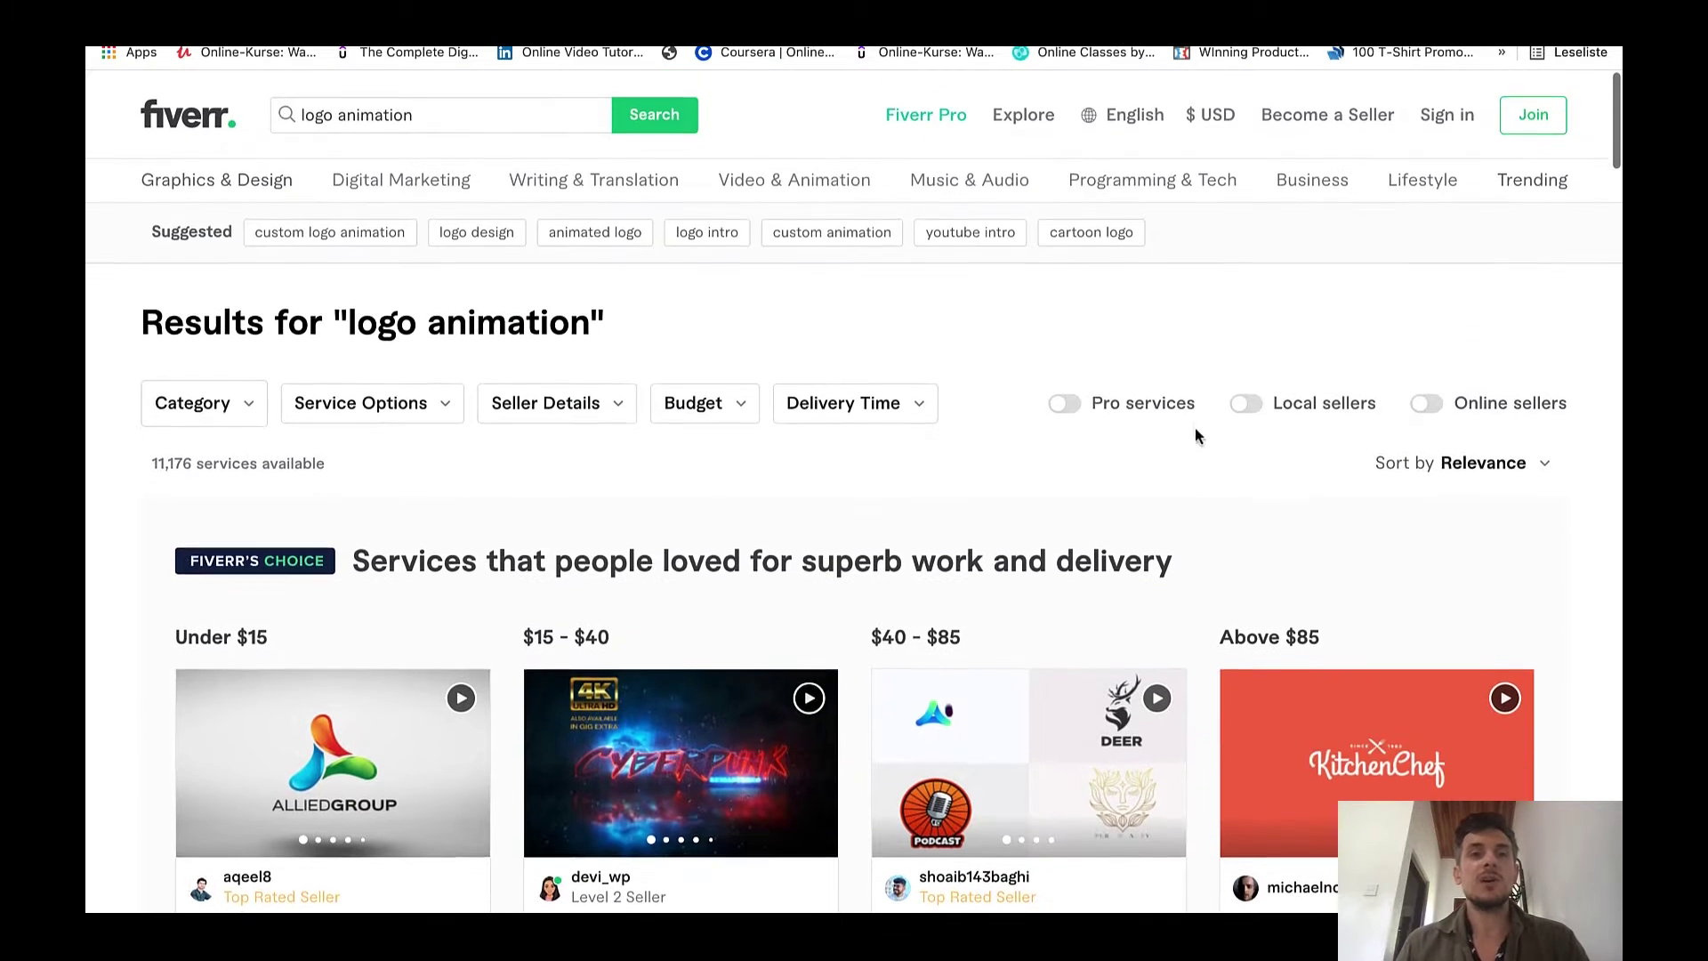
scroll(1194, 434, down, 1)
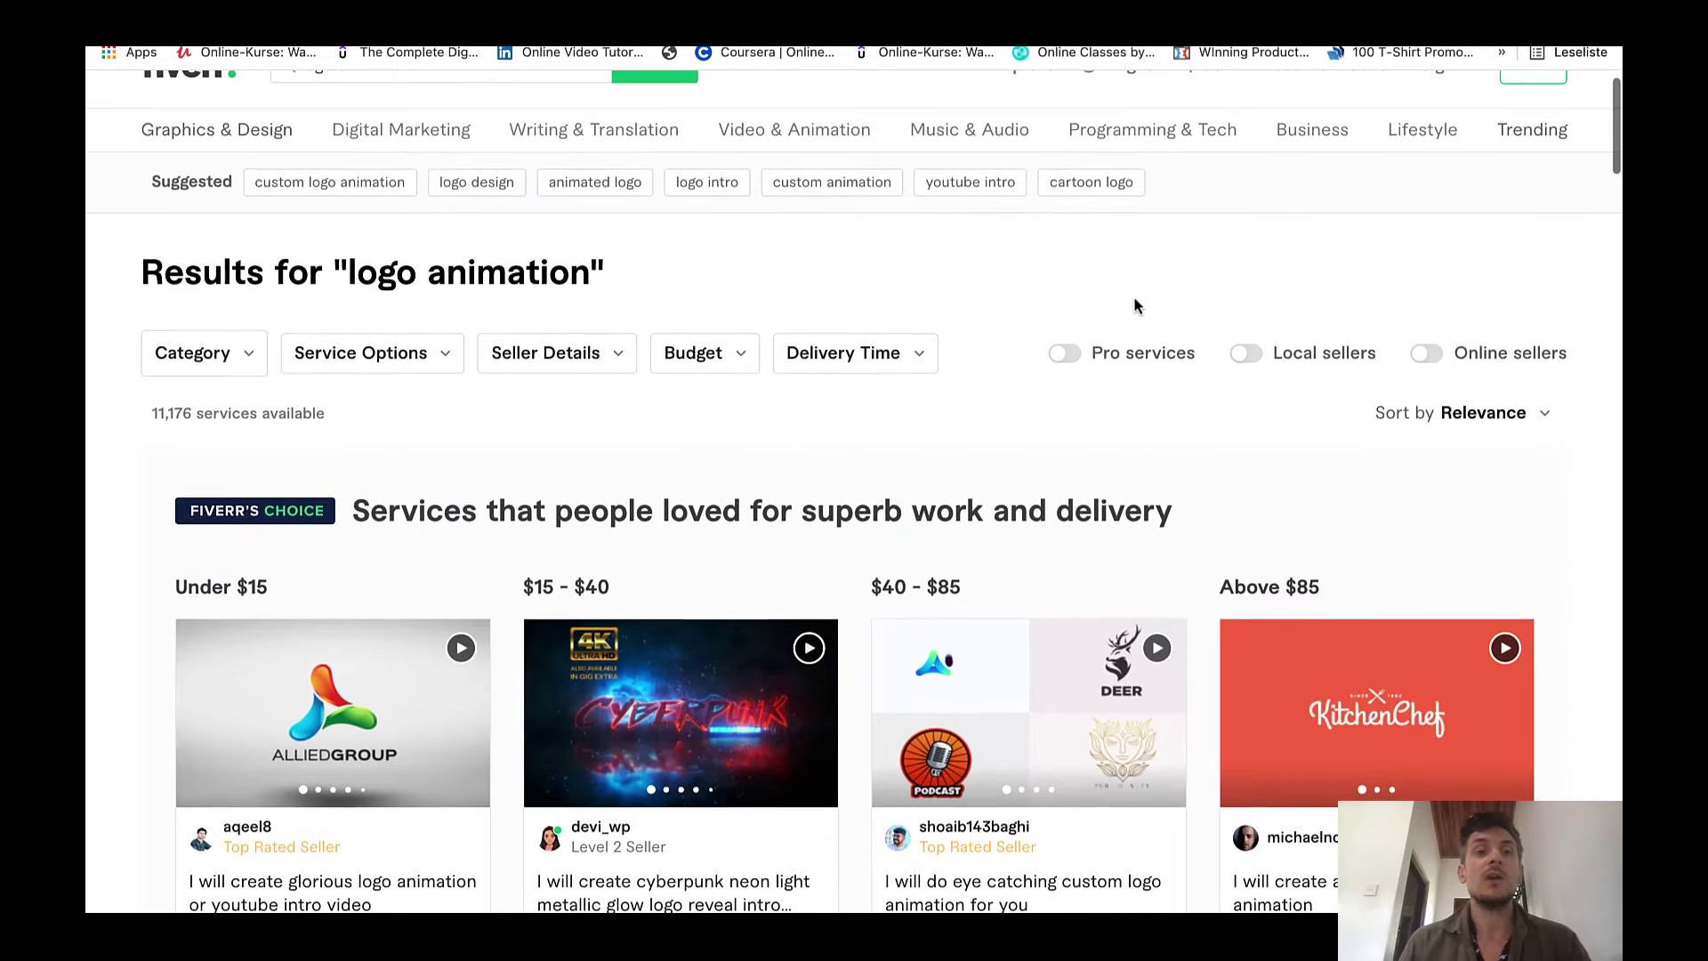
scroll(1134, 299, up, 1)
scroll(1133, 306, down, 2)
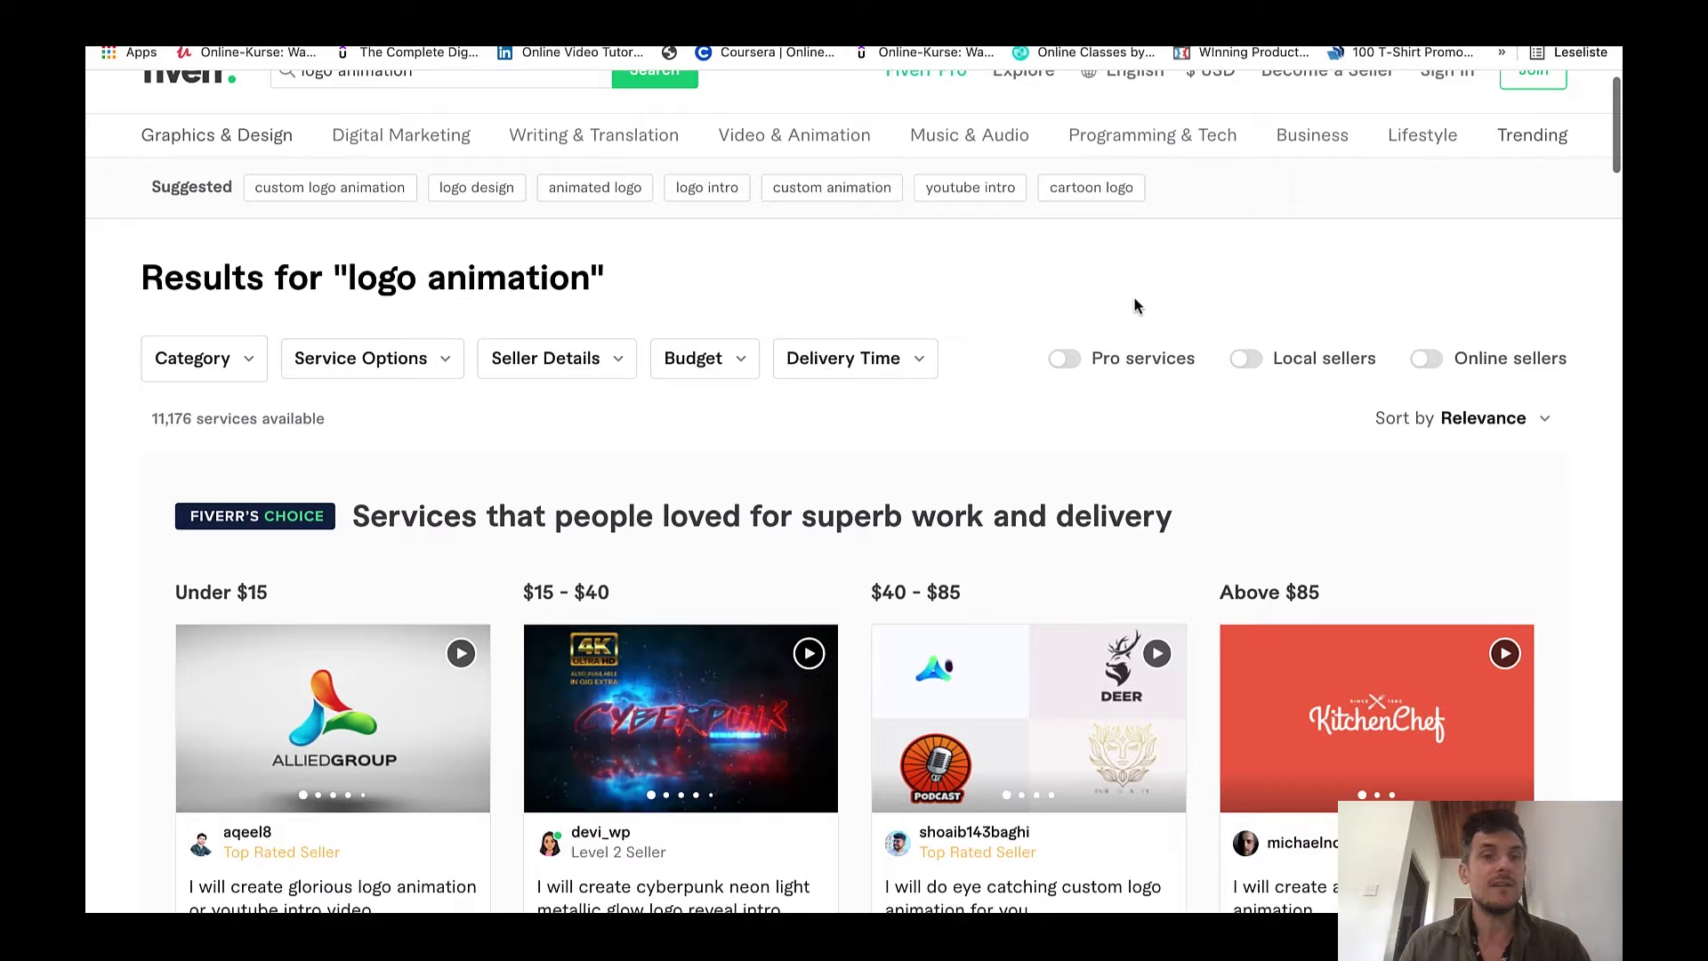
scroll(723, 472, up, 2)
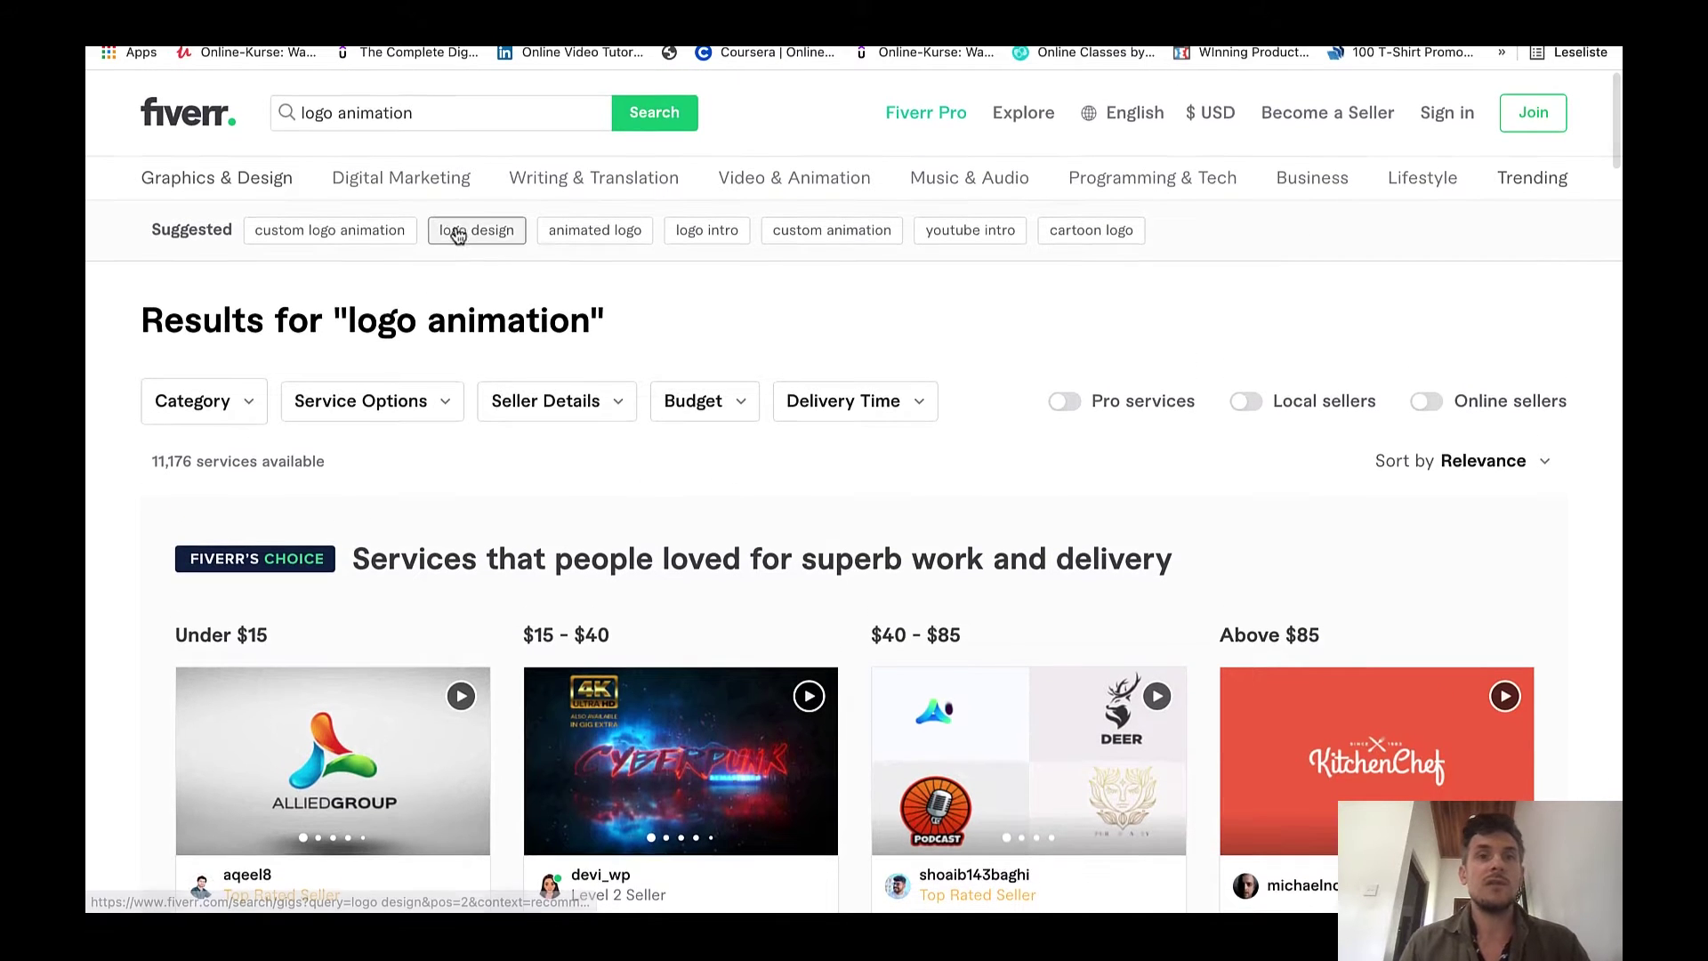
scroll(469, 475, down, 2)
scroll(468, 480, down, 1)
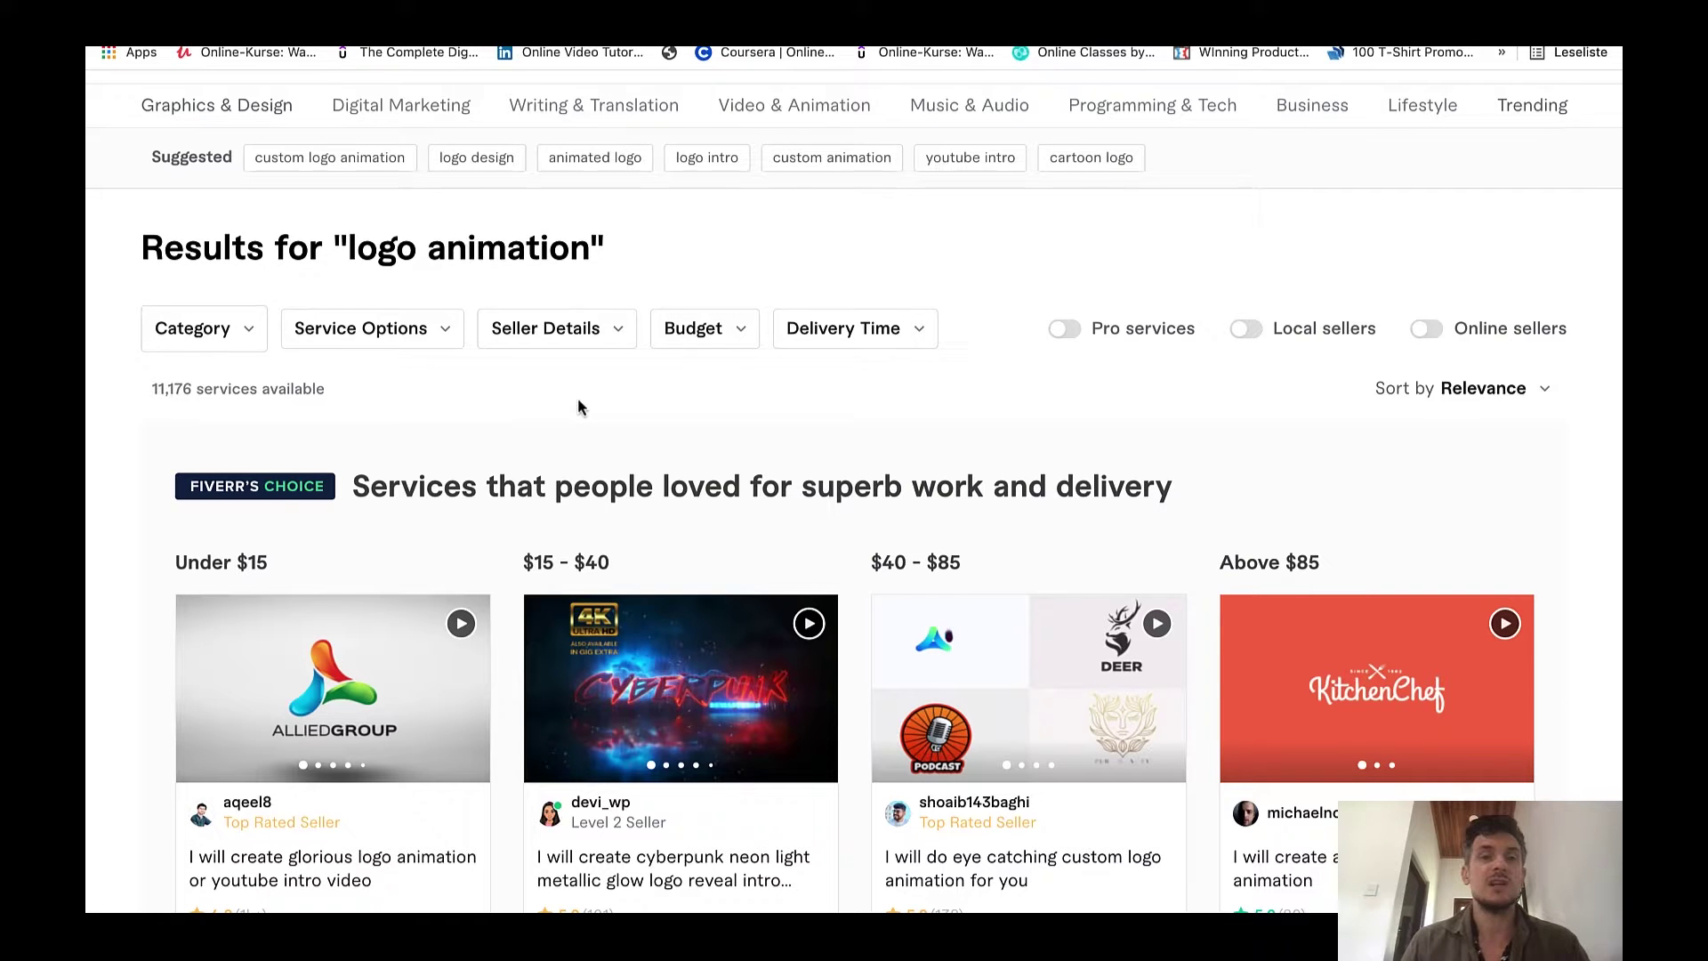
scroll(578, 407, down, 2)
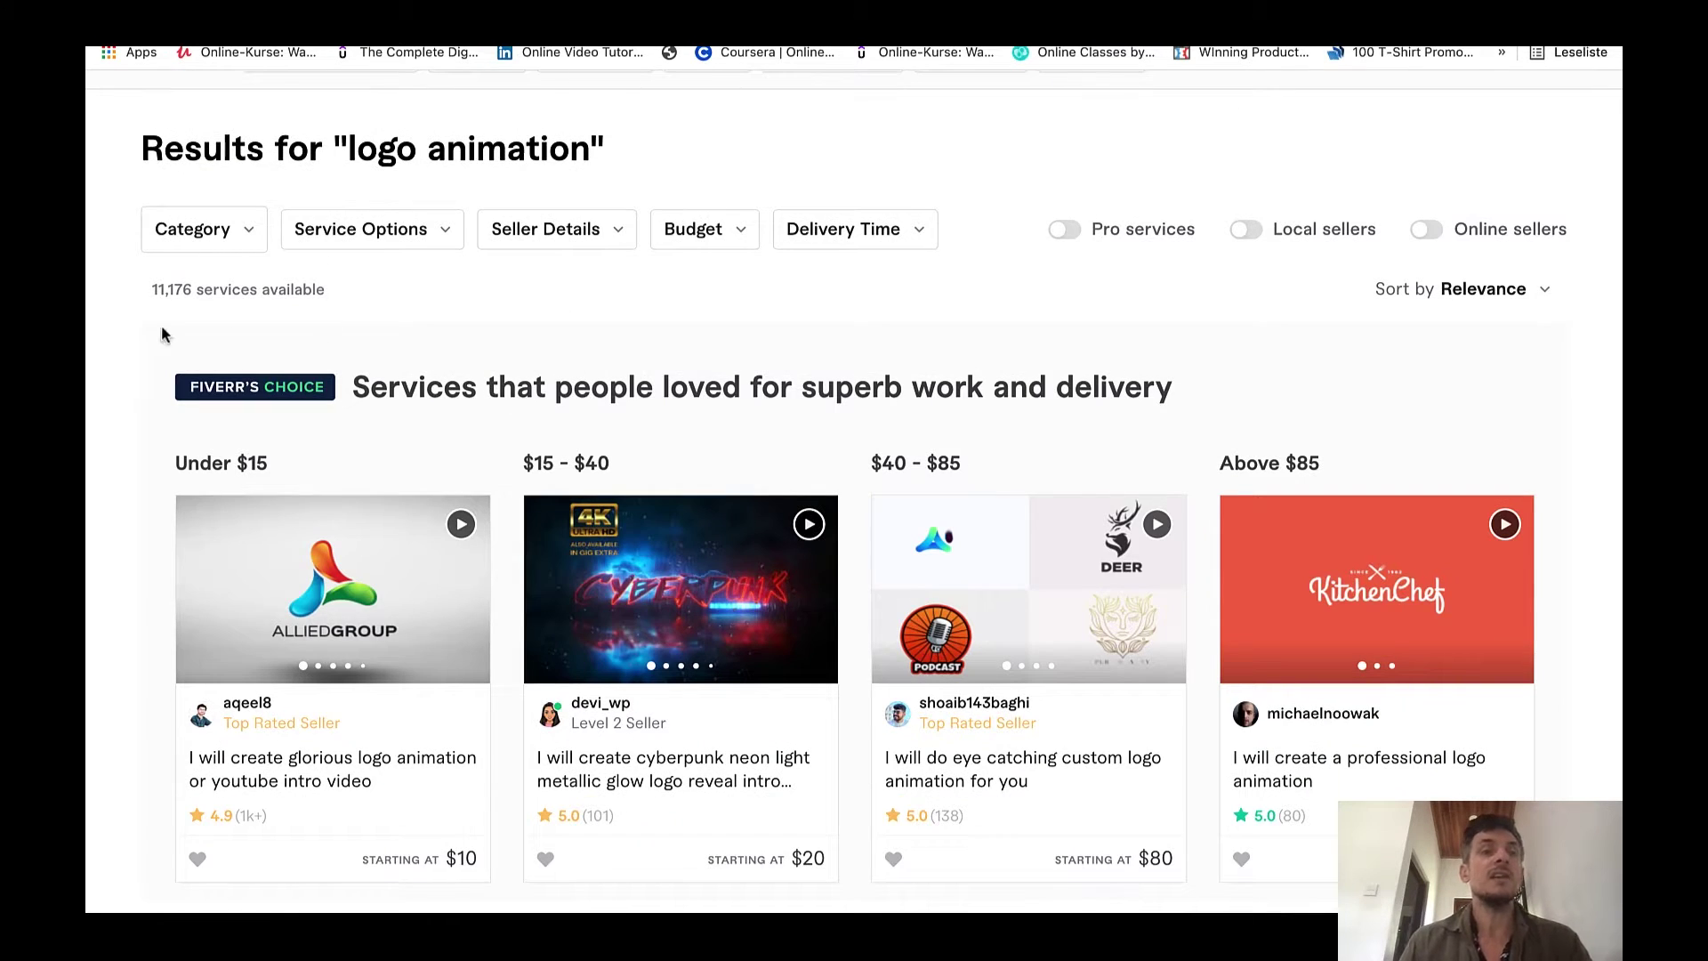
scroll(285, 320, down, 3)
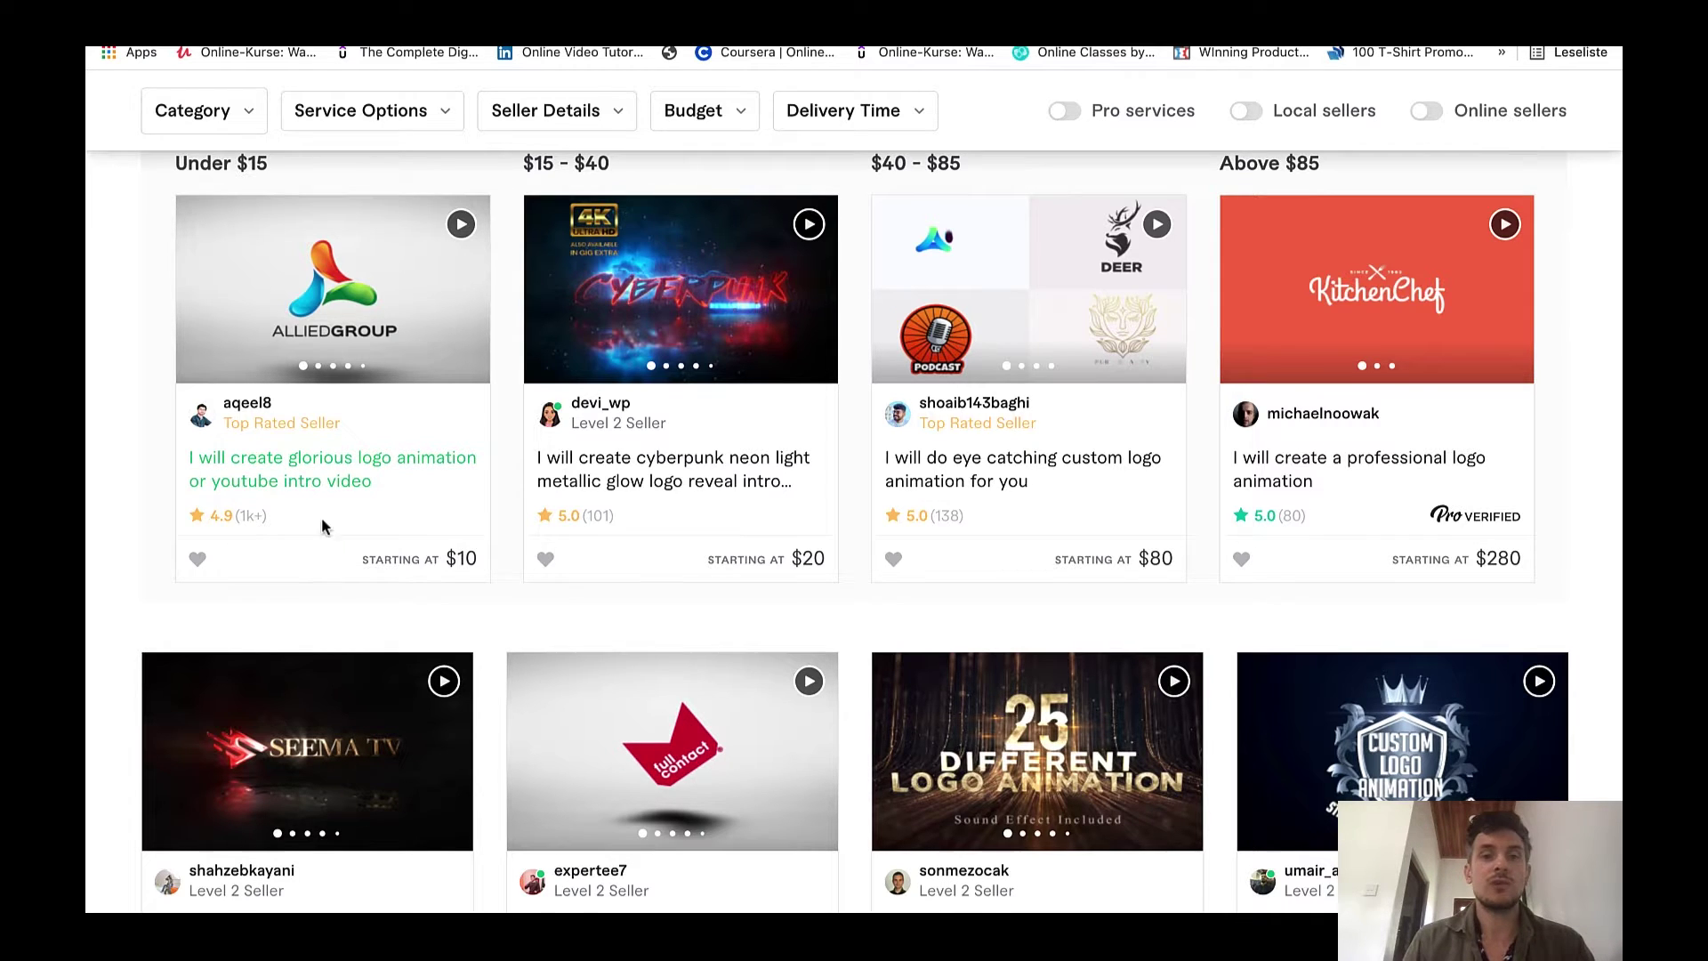
scroll(1298, 538, down, 5)
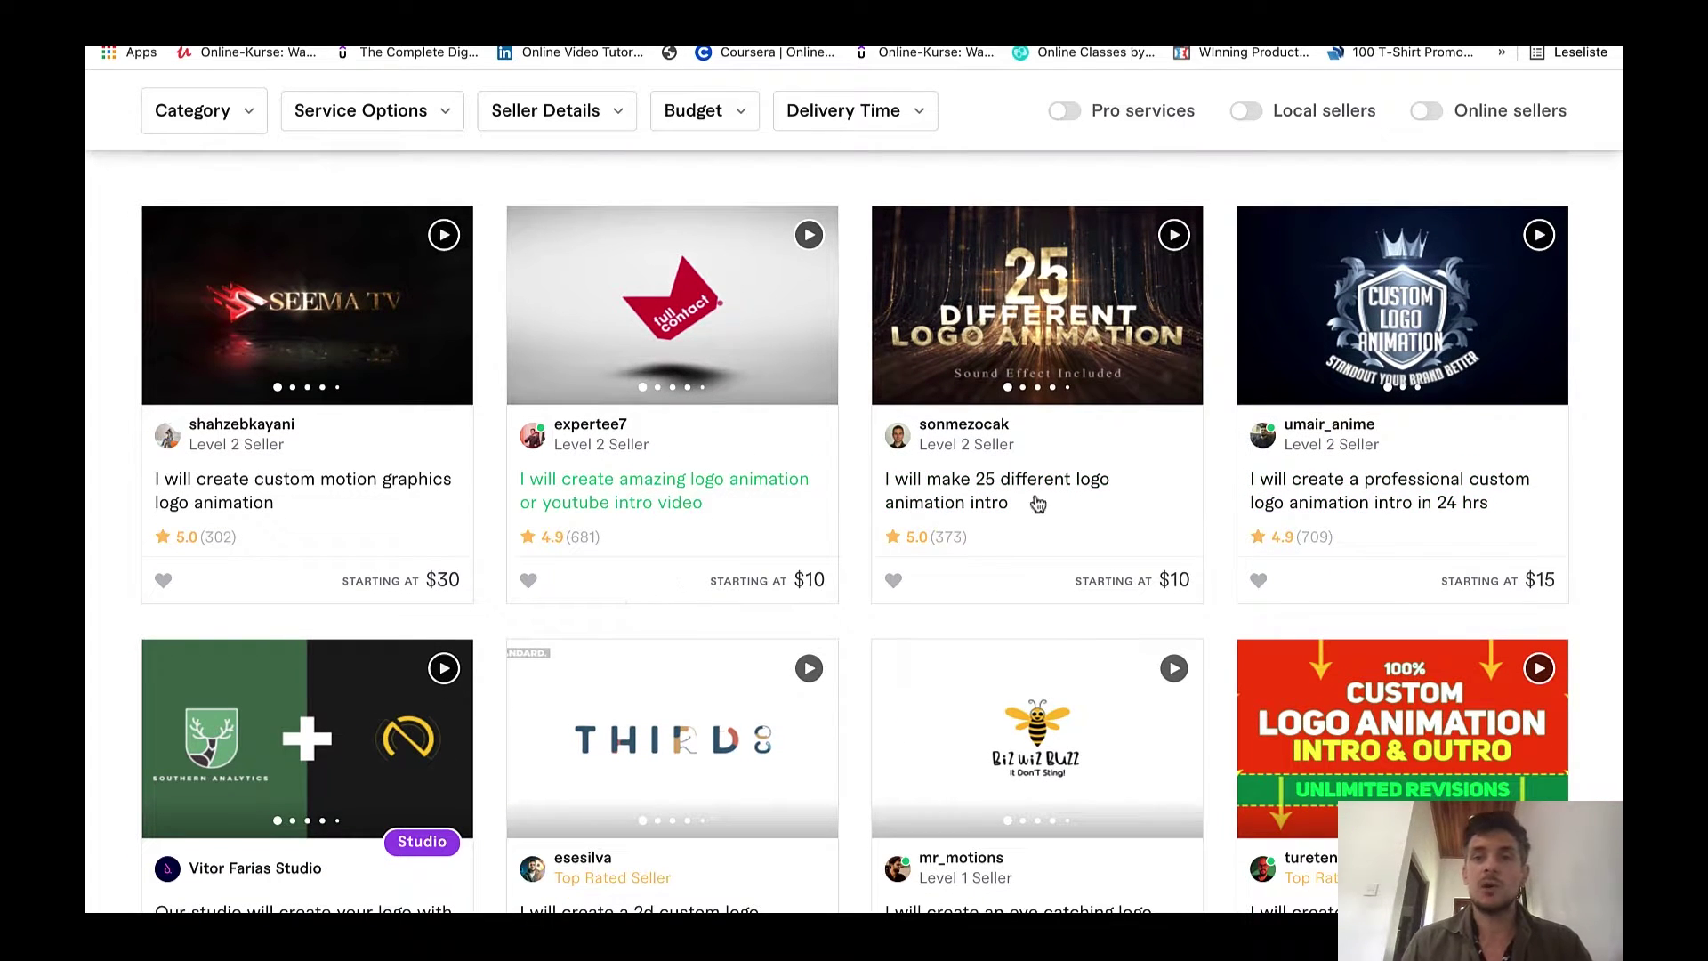
scroll(1147, 504, up, 1)
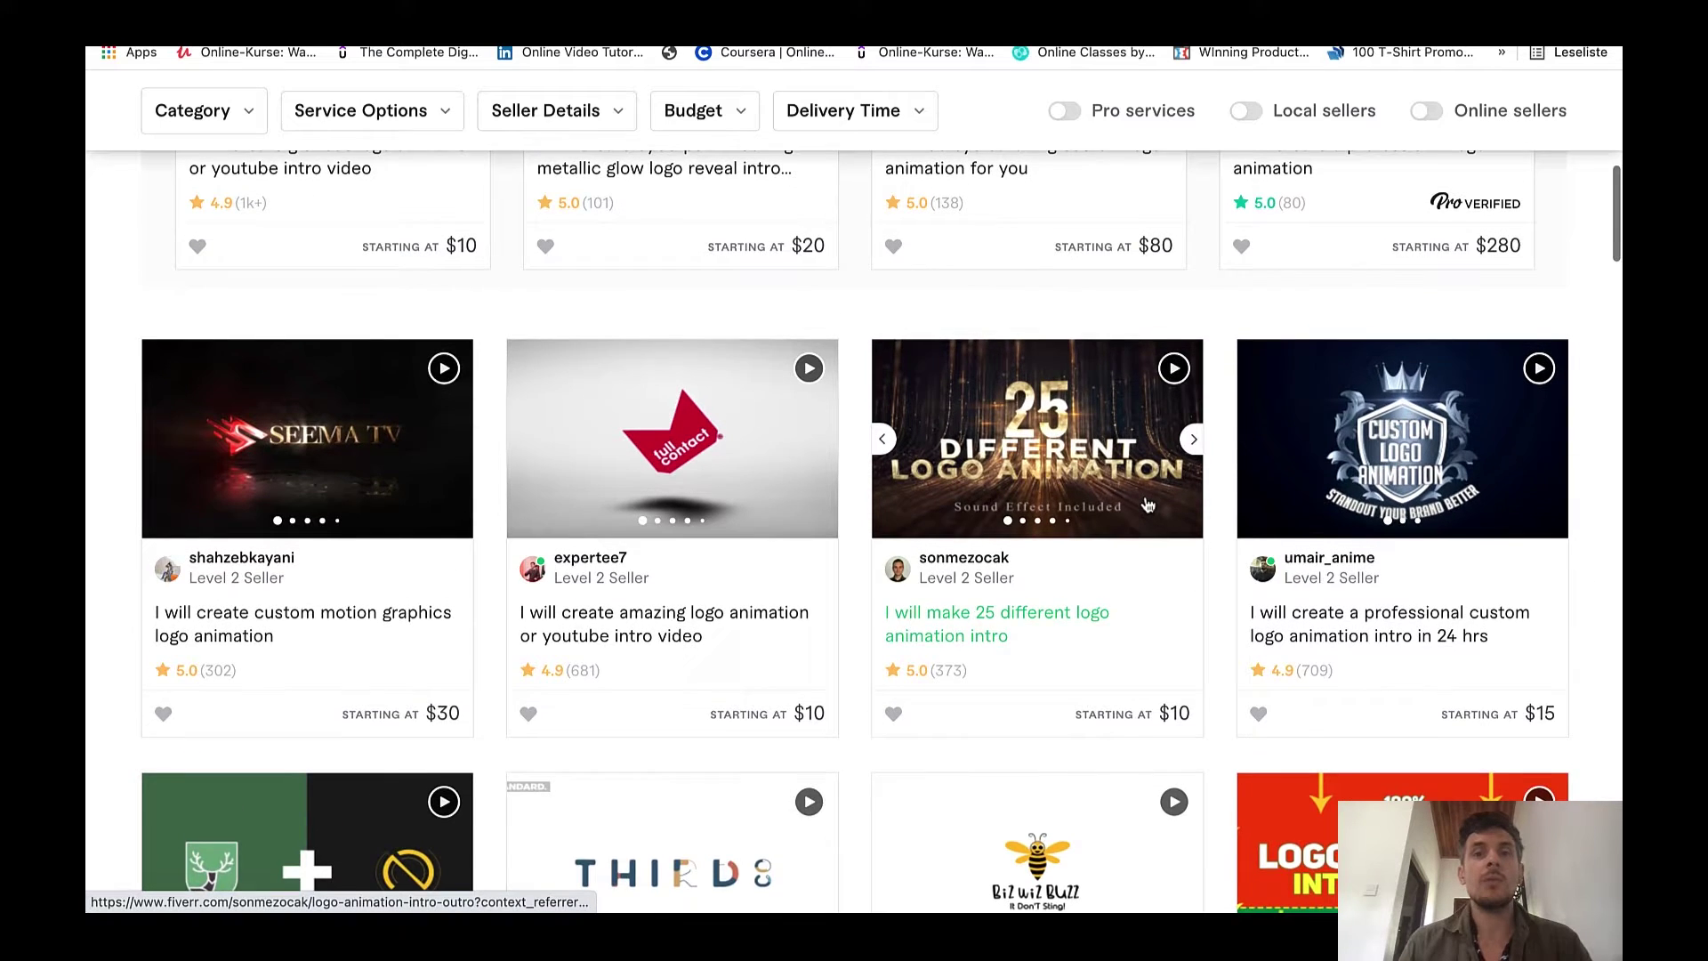
scroll(1148, 504, up, 1)
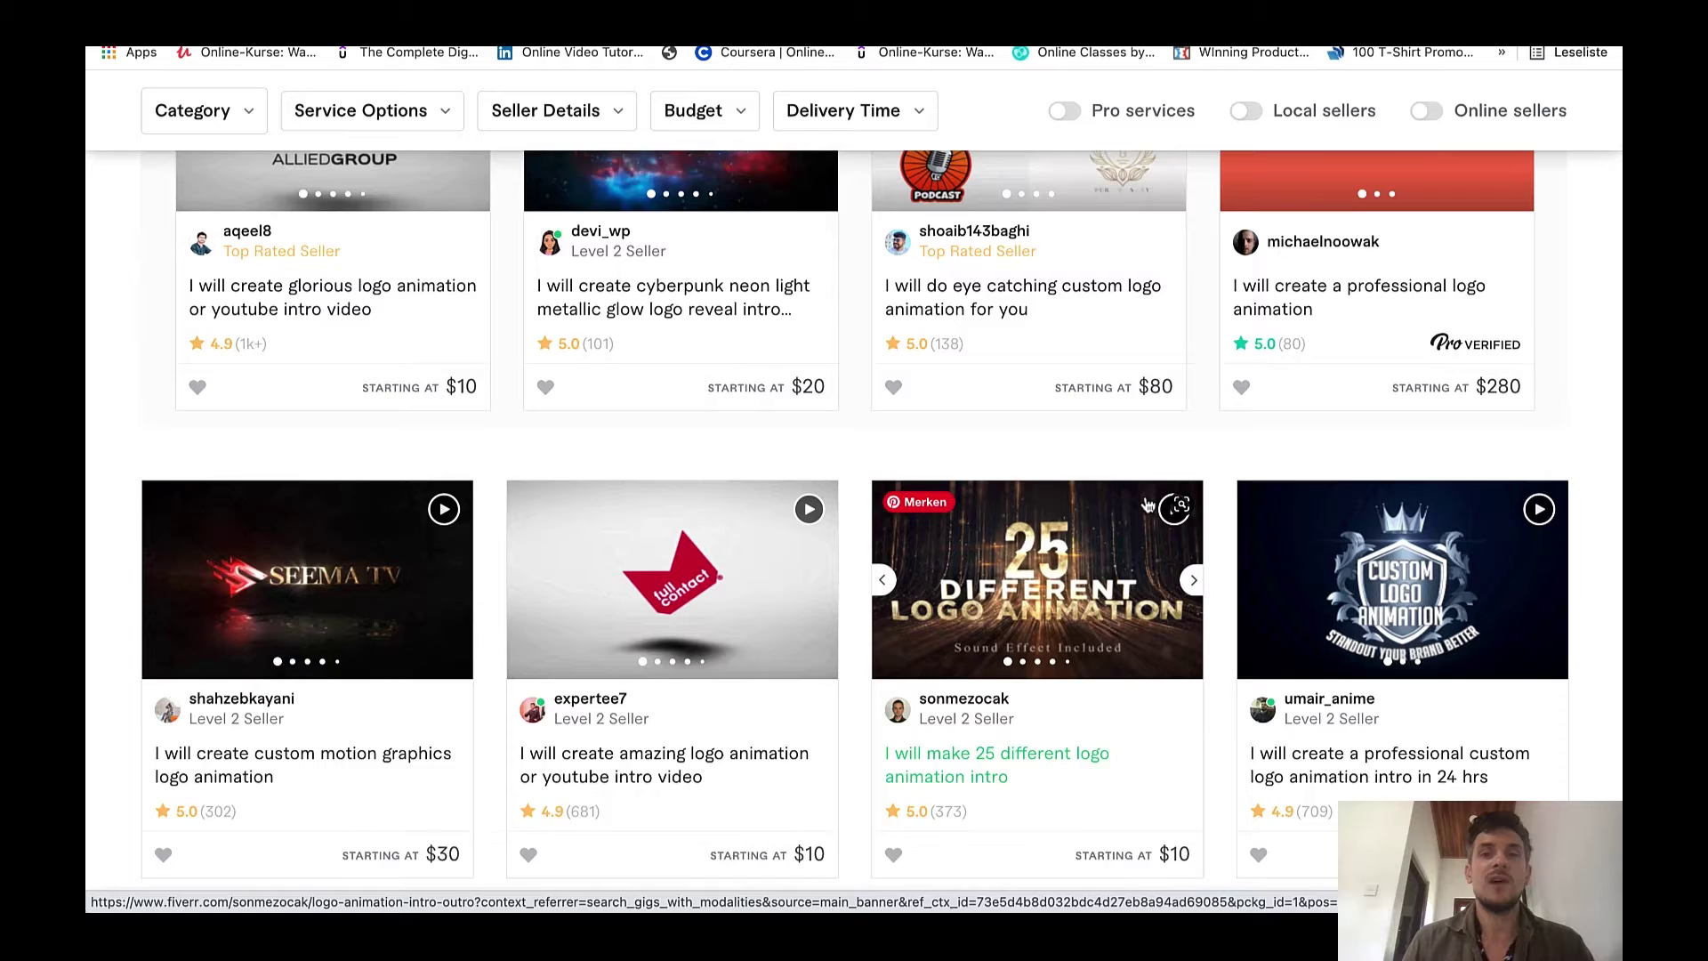
scroll(1148, 504, up, 2)
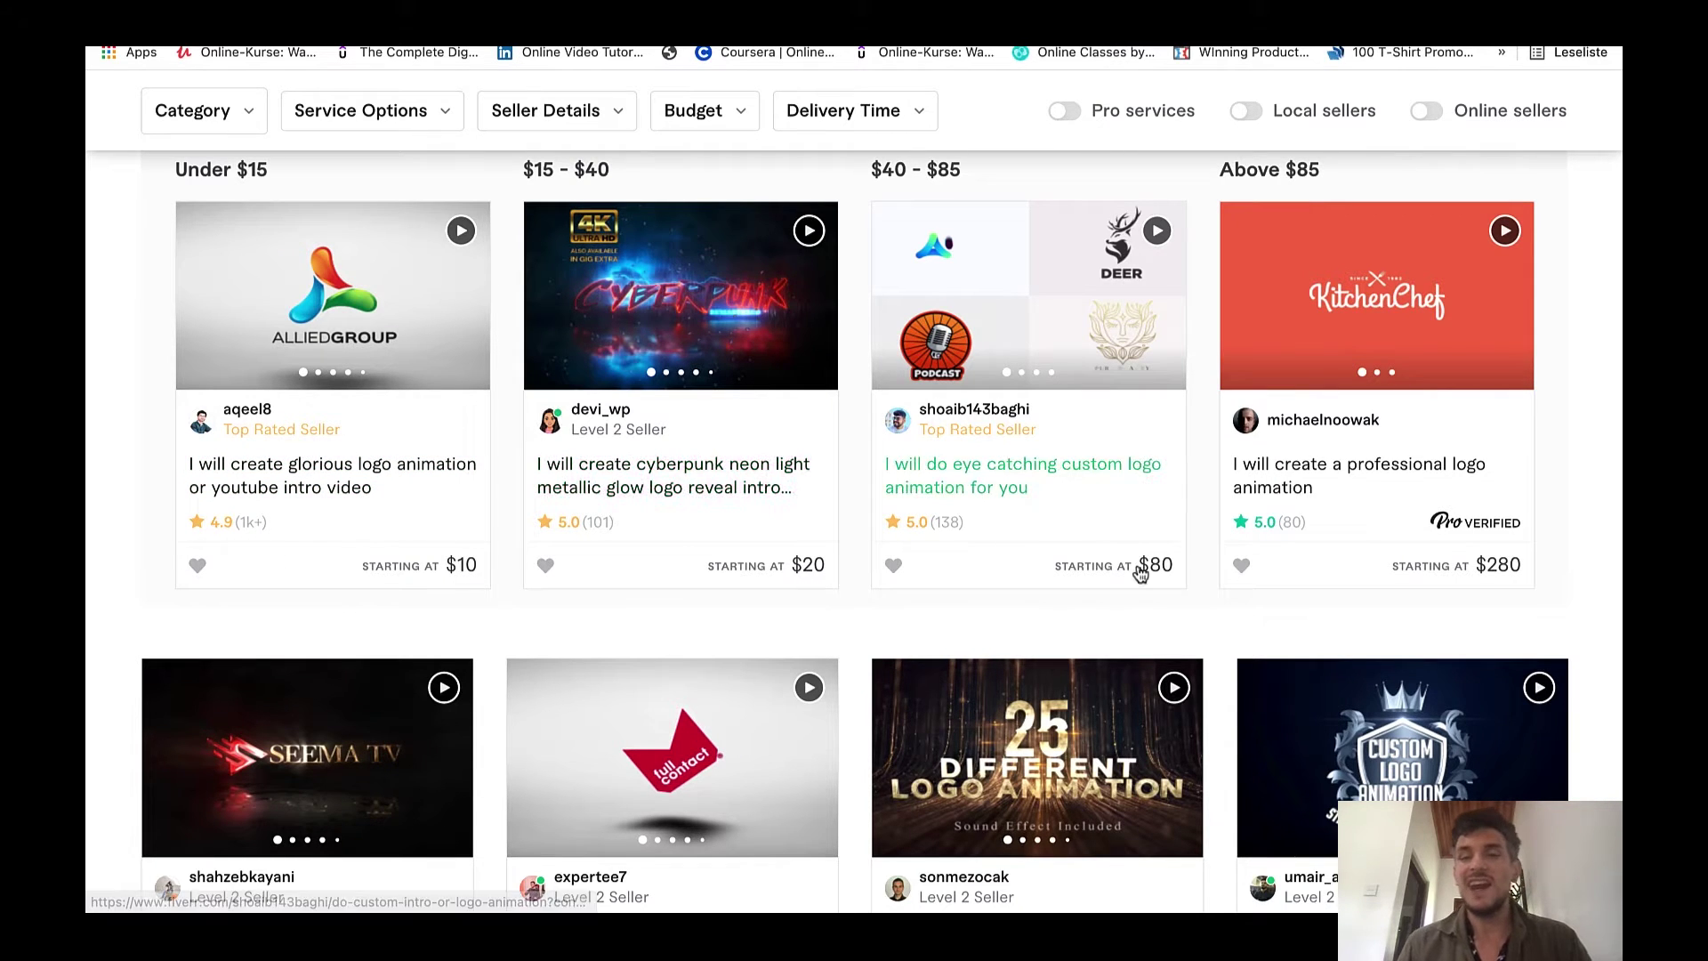
scroll(1432, 498, down, 5)
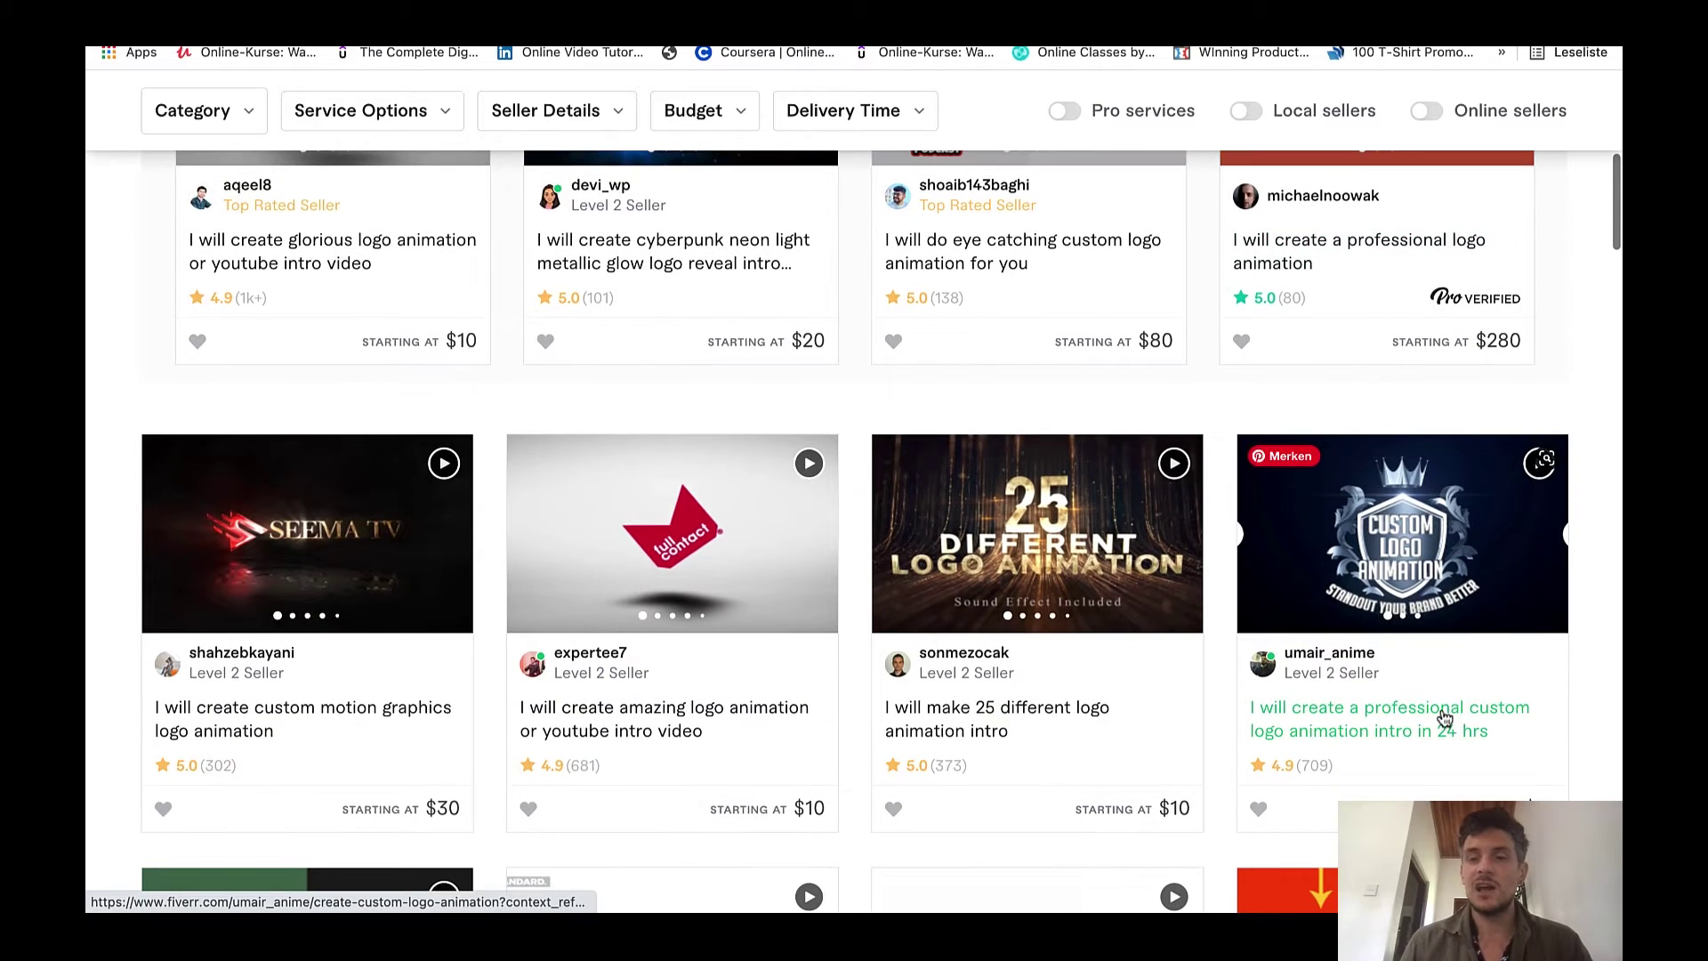
scroll(782, 783, down, 3)
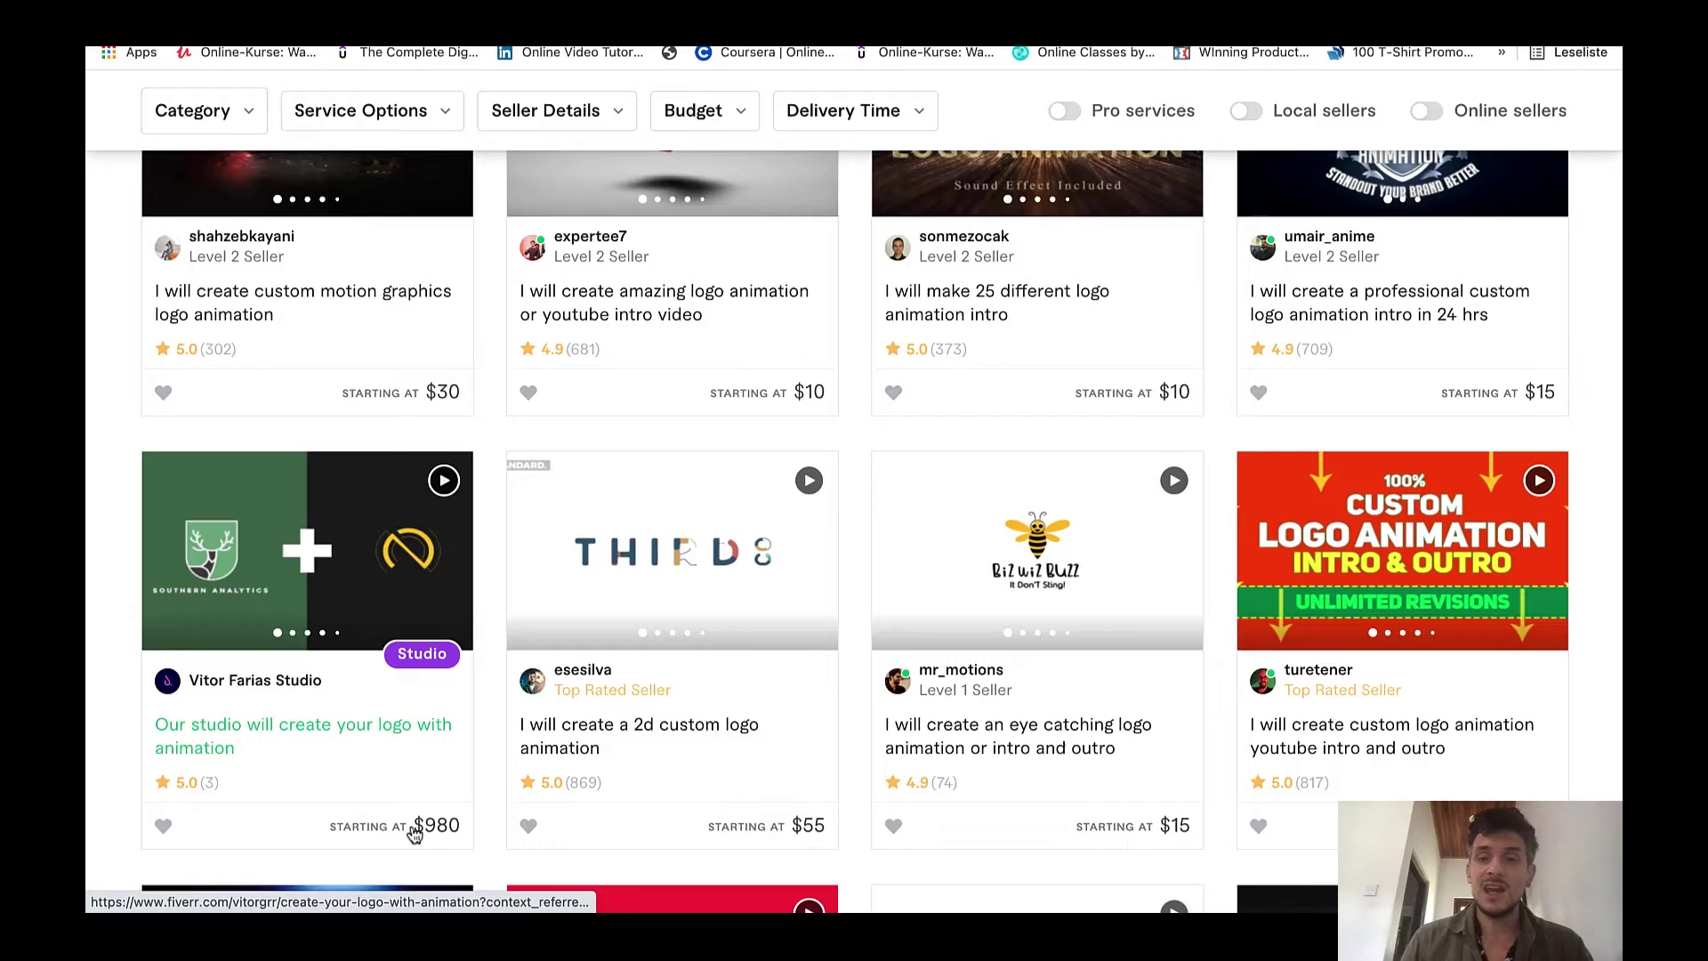
scroll(801, 649, up, 1)
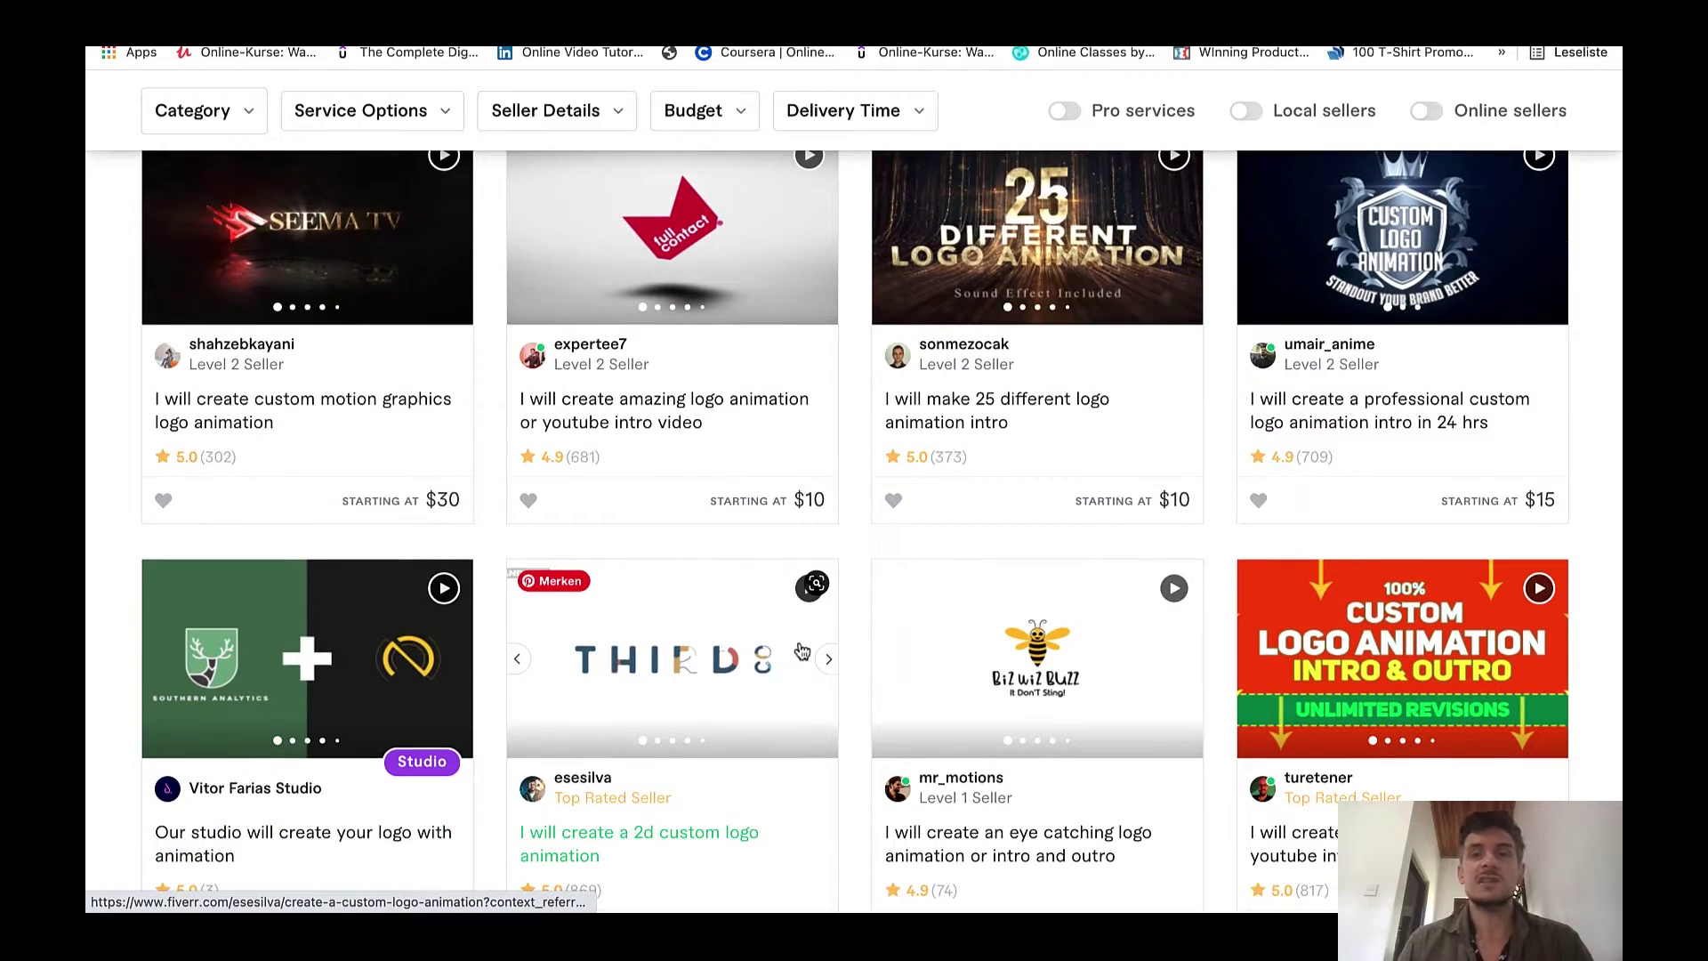
scroll(802, 650, up, 1)
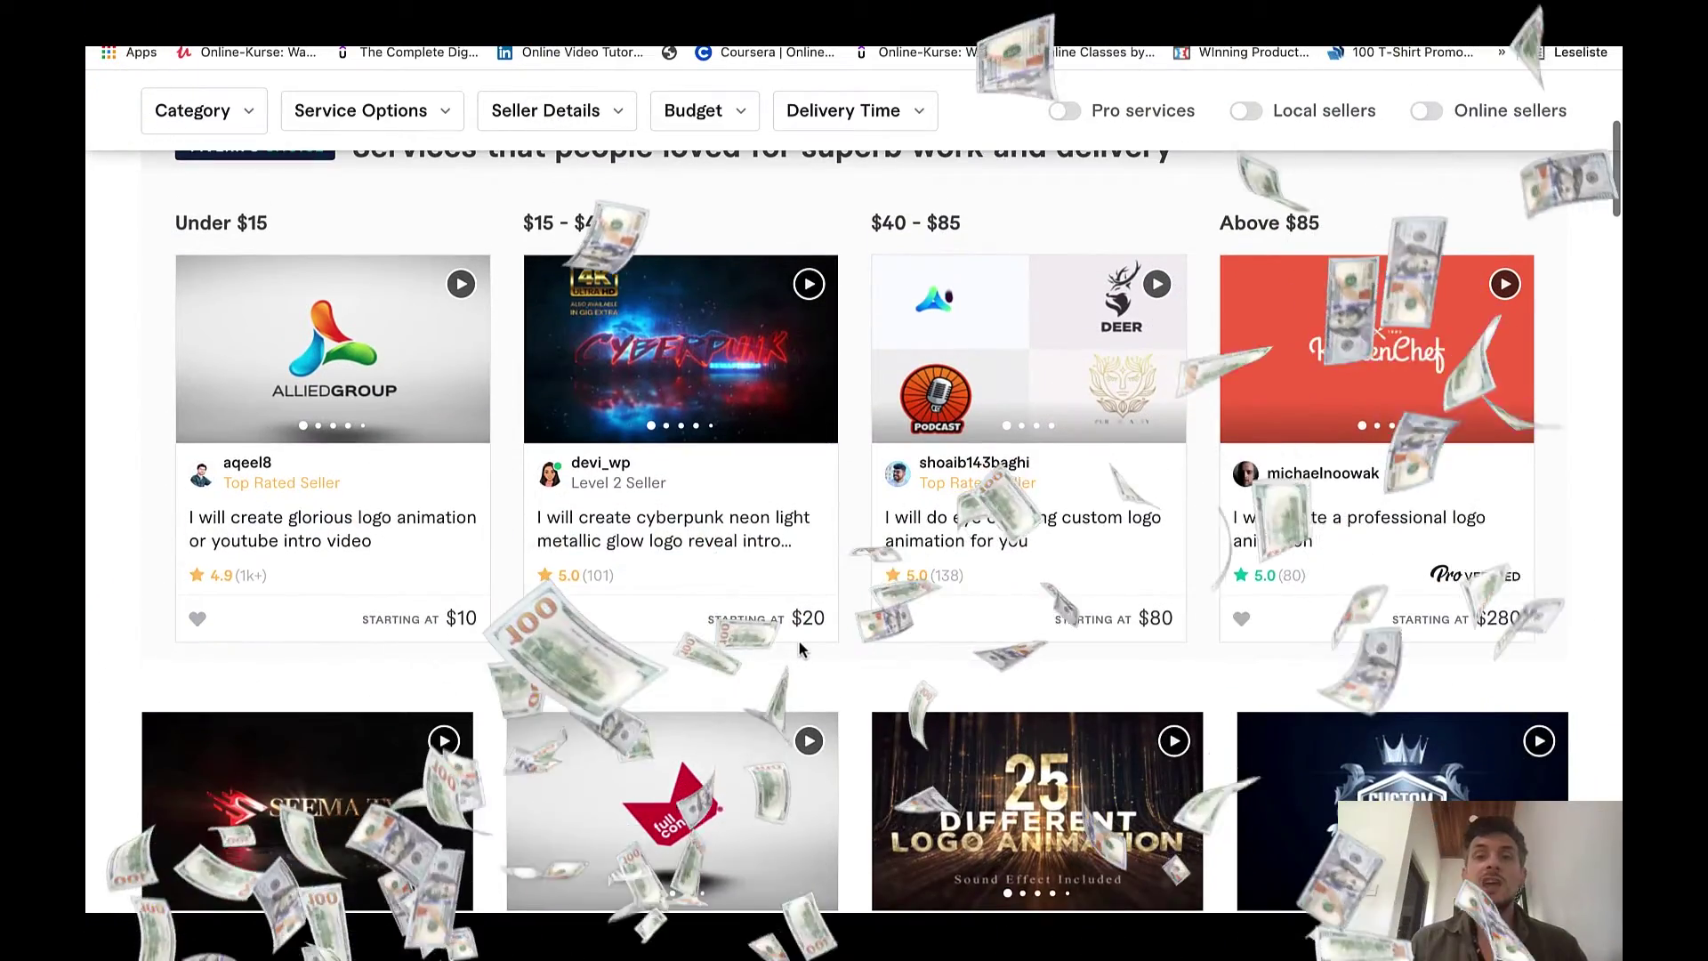
scroll(799, 649, up, 3)
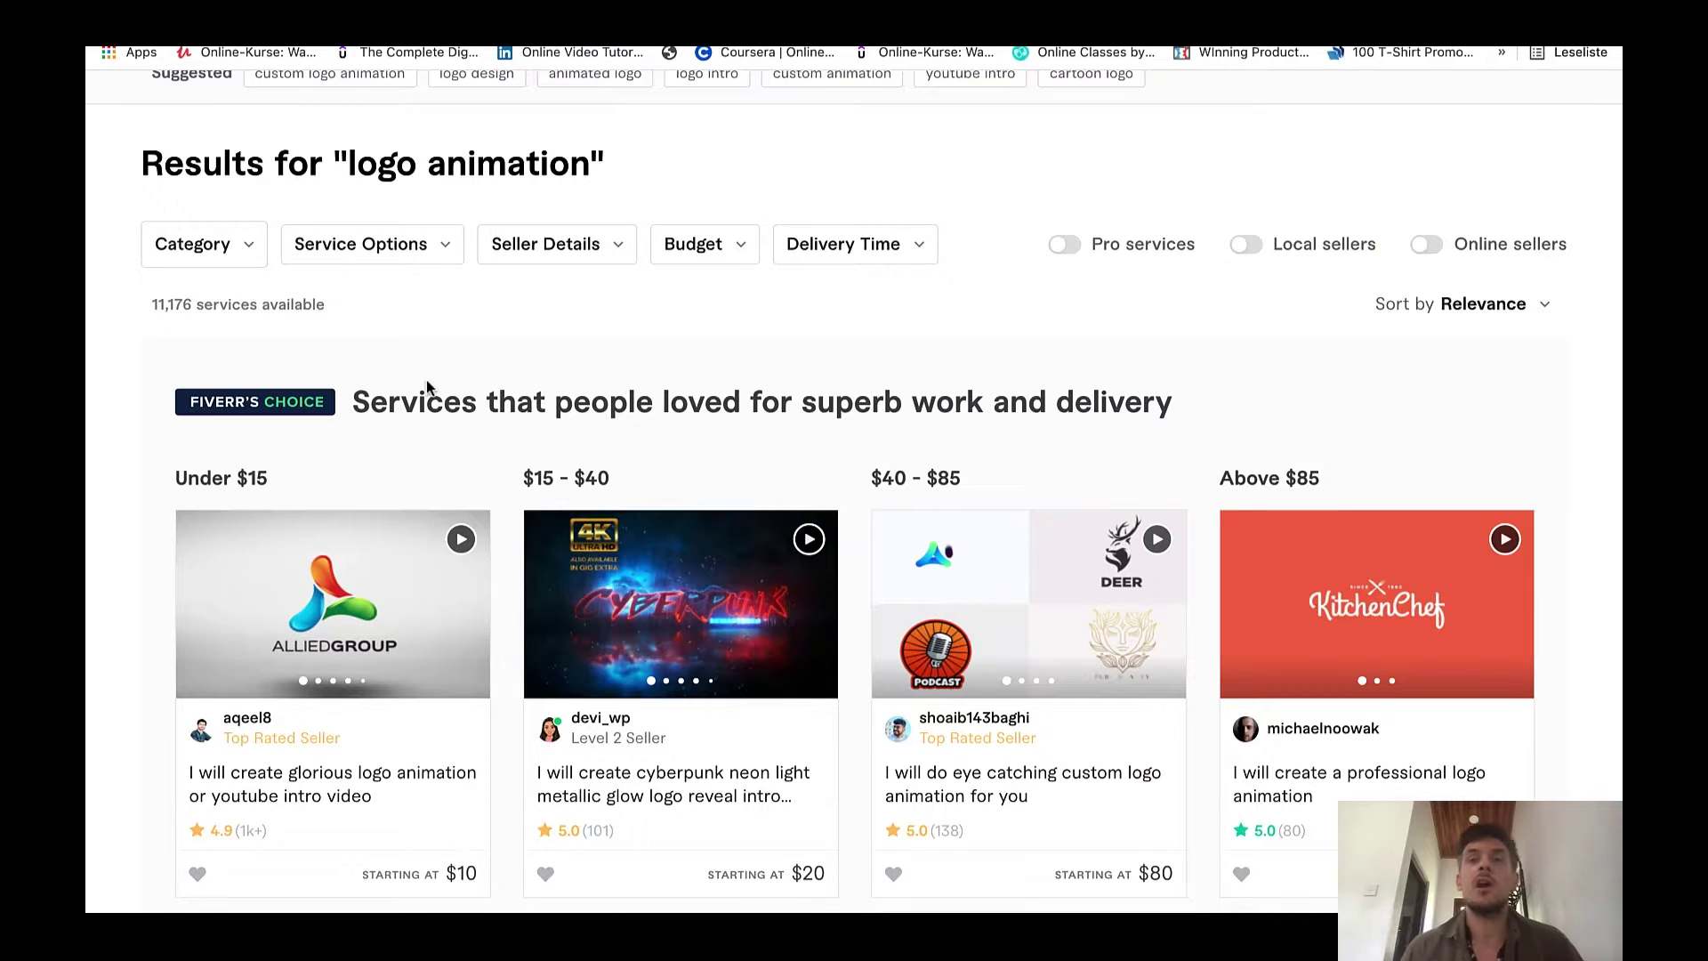
scroll(1018, 380, down, 1)
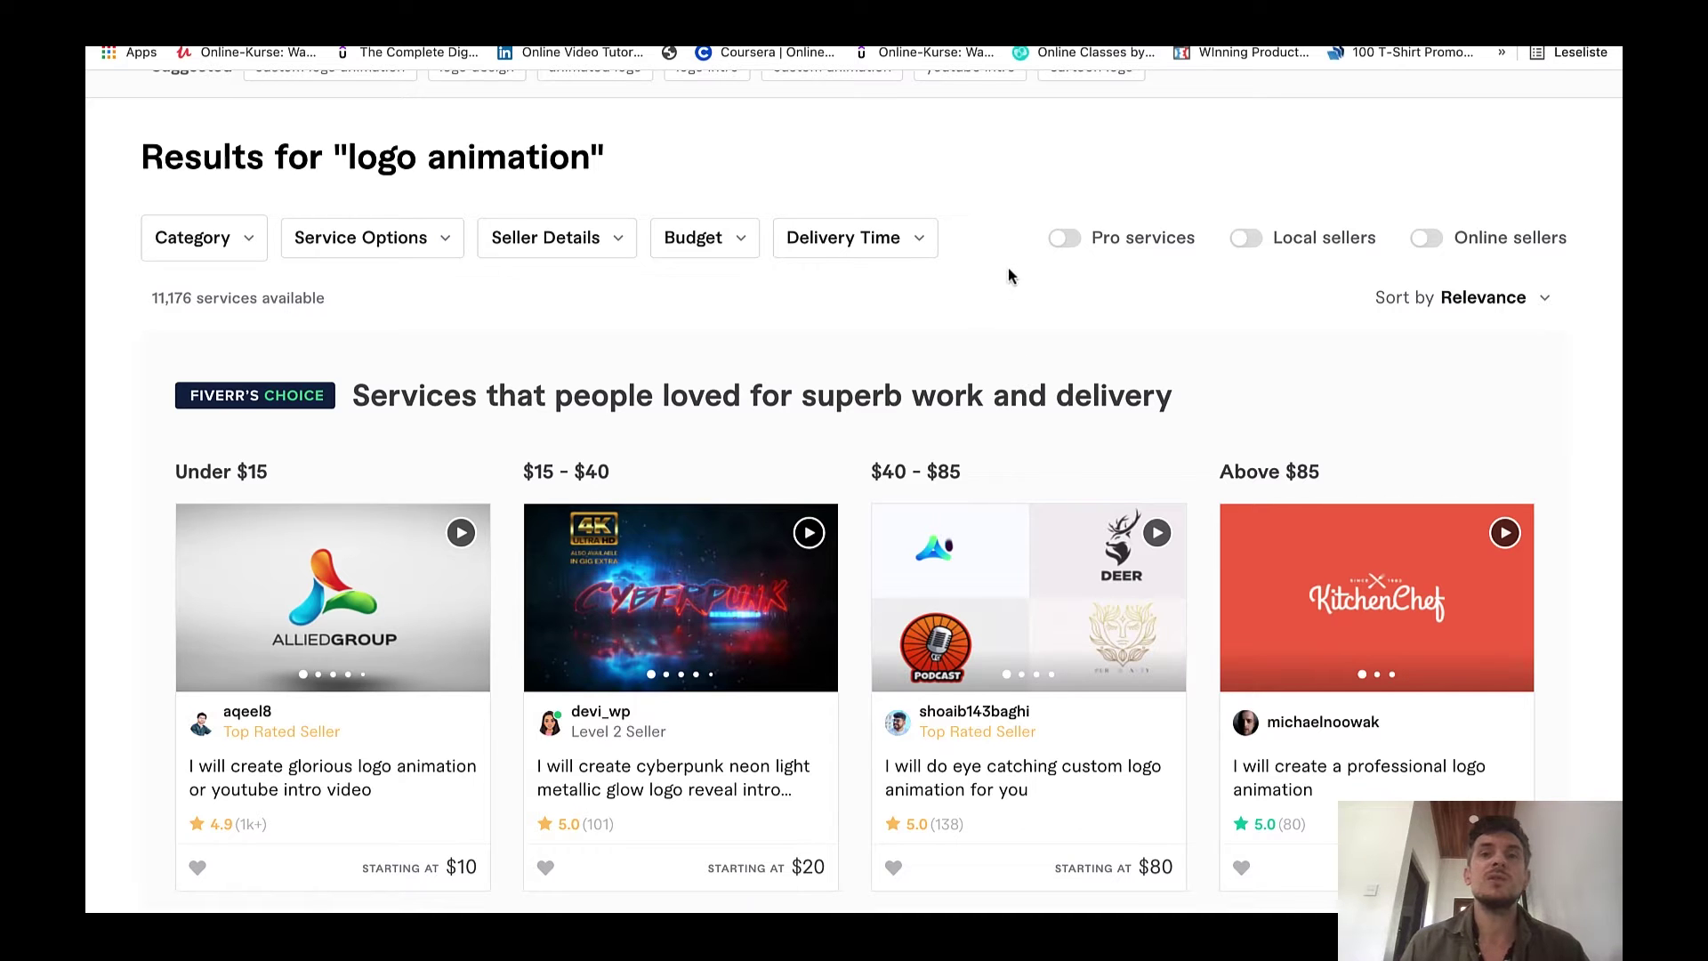
scroll(1019, 243, down, 1)
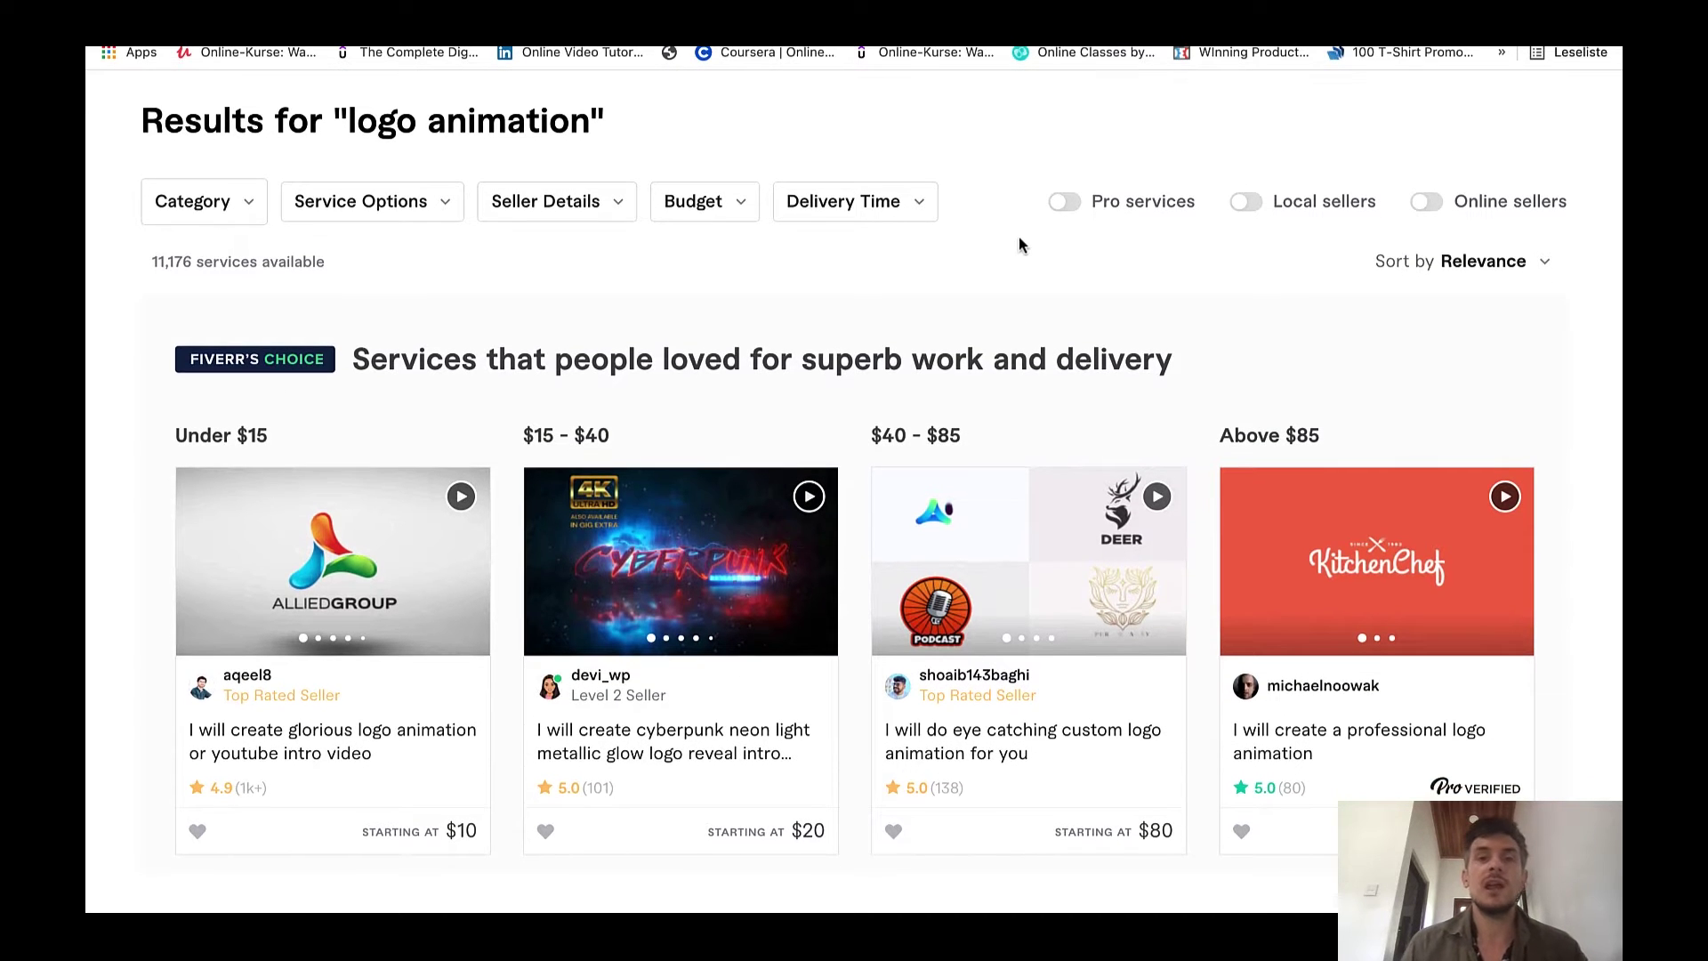
scroll(1019, 243, down, 1)
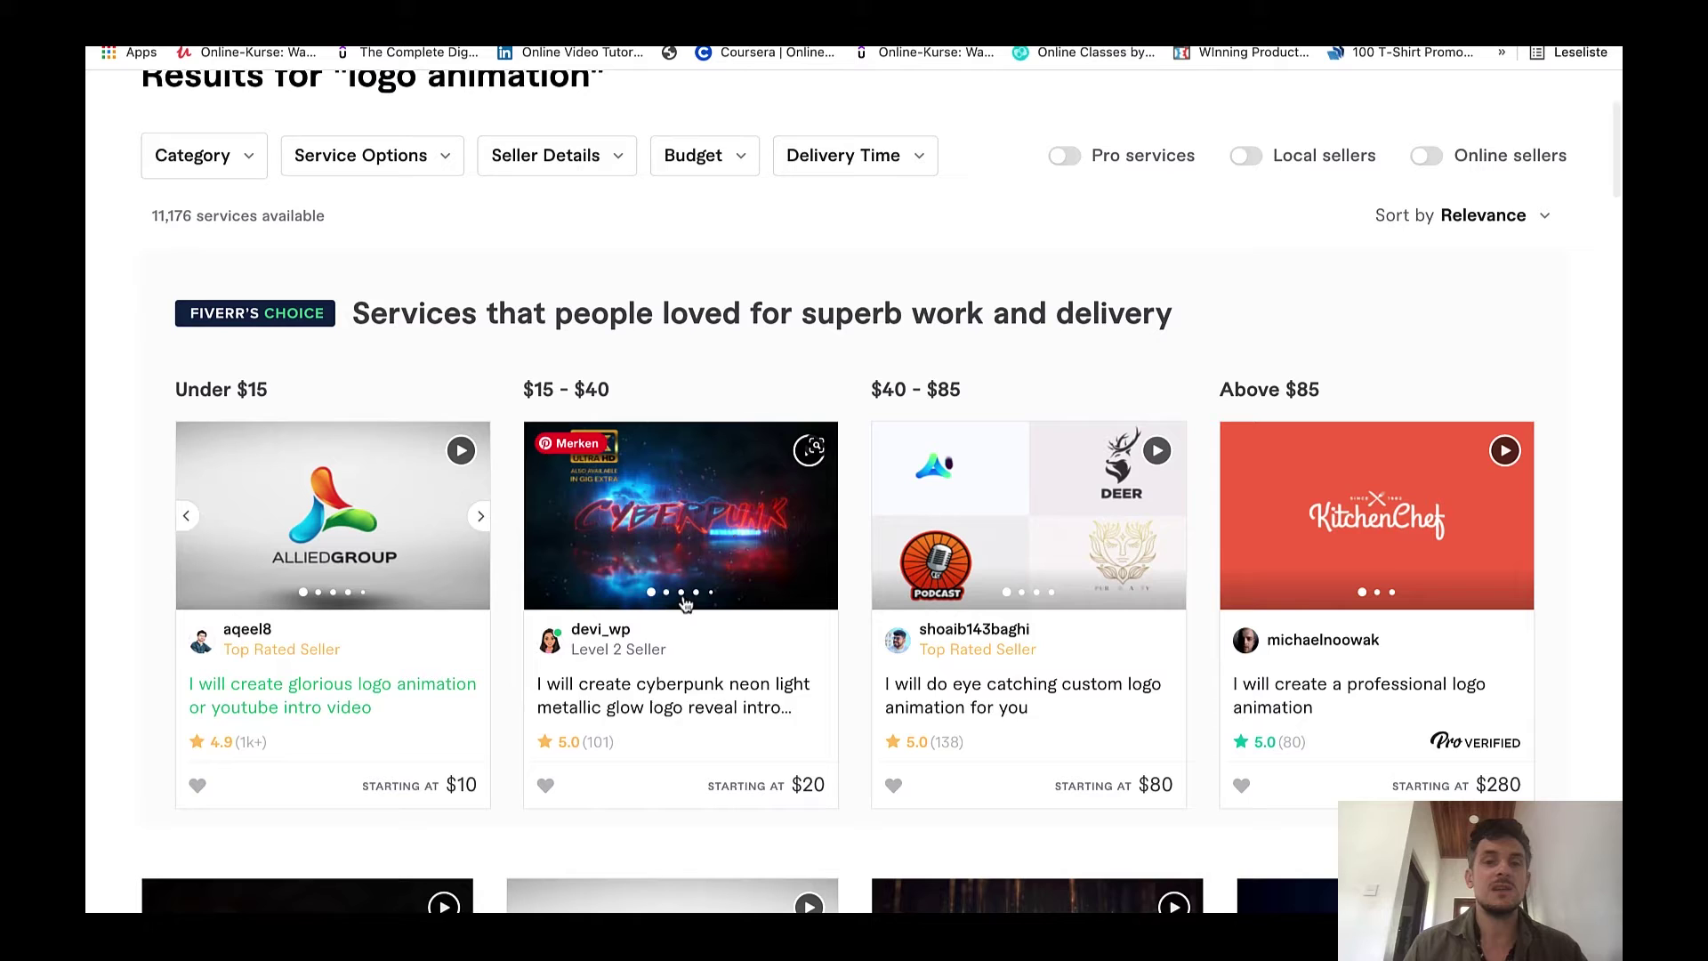
scroll(1030, 520, up, 4)
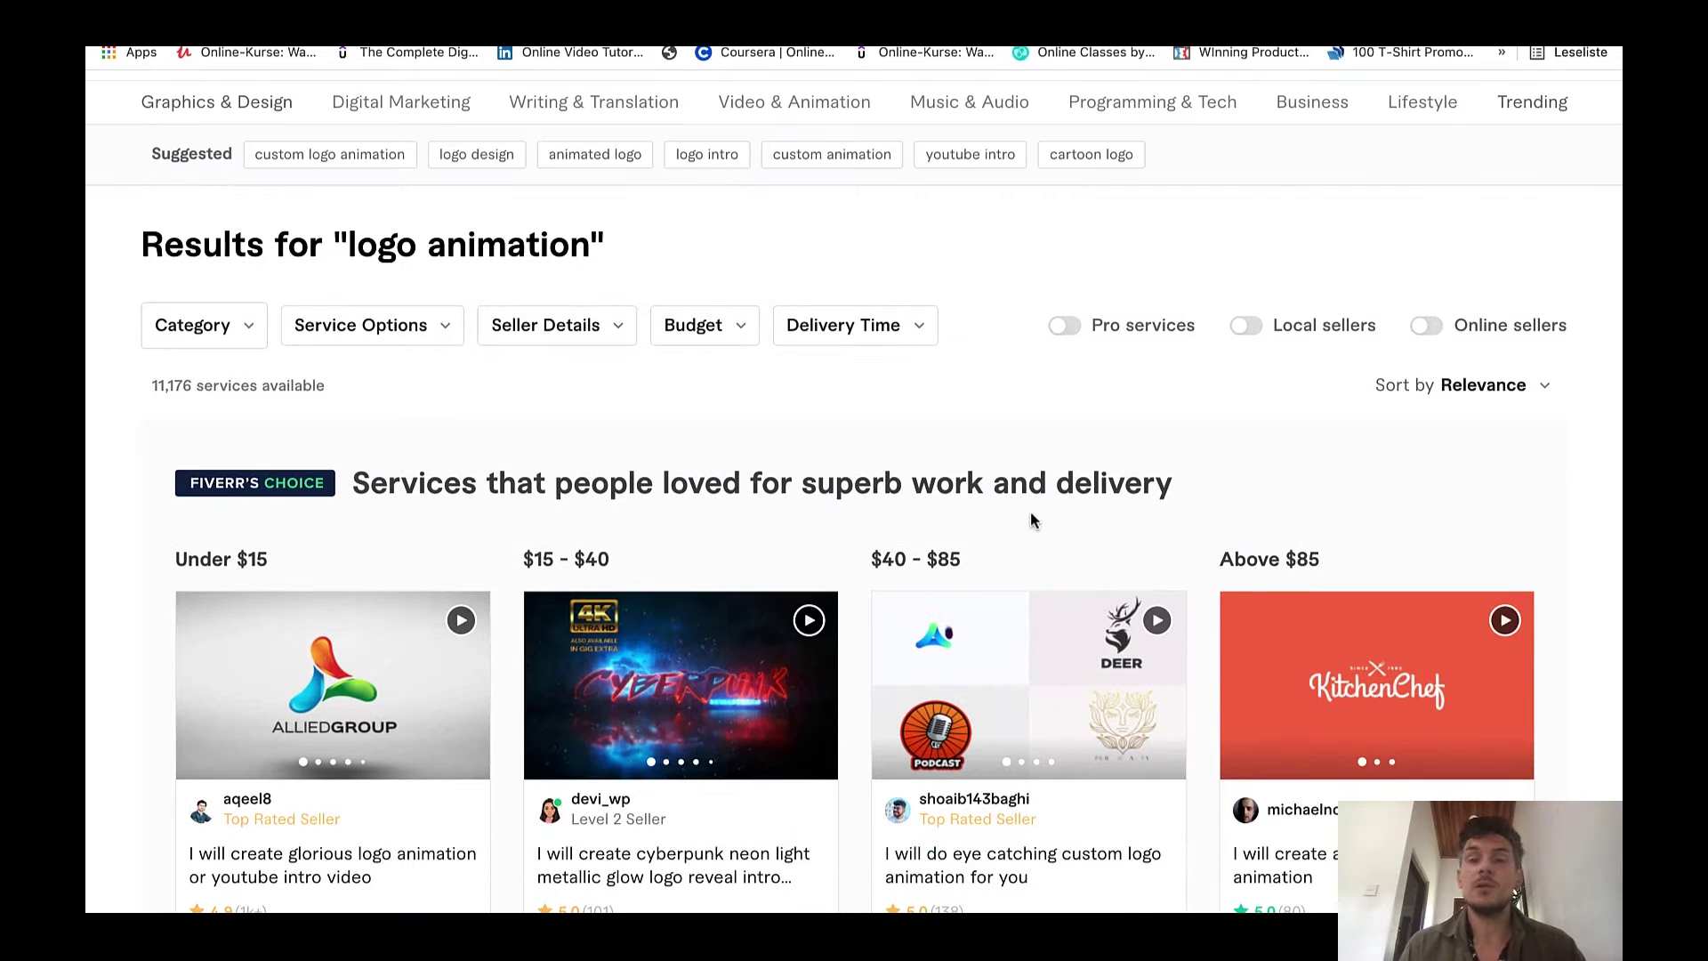
scroll(1030, 512, up, 2)
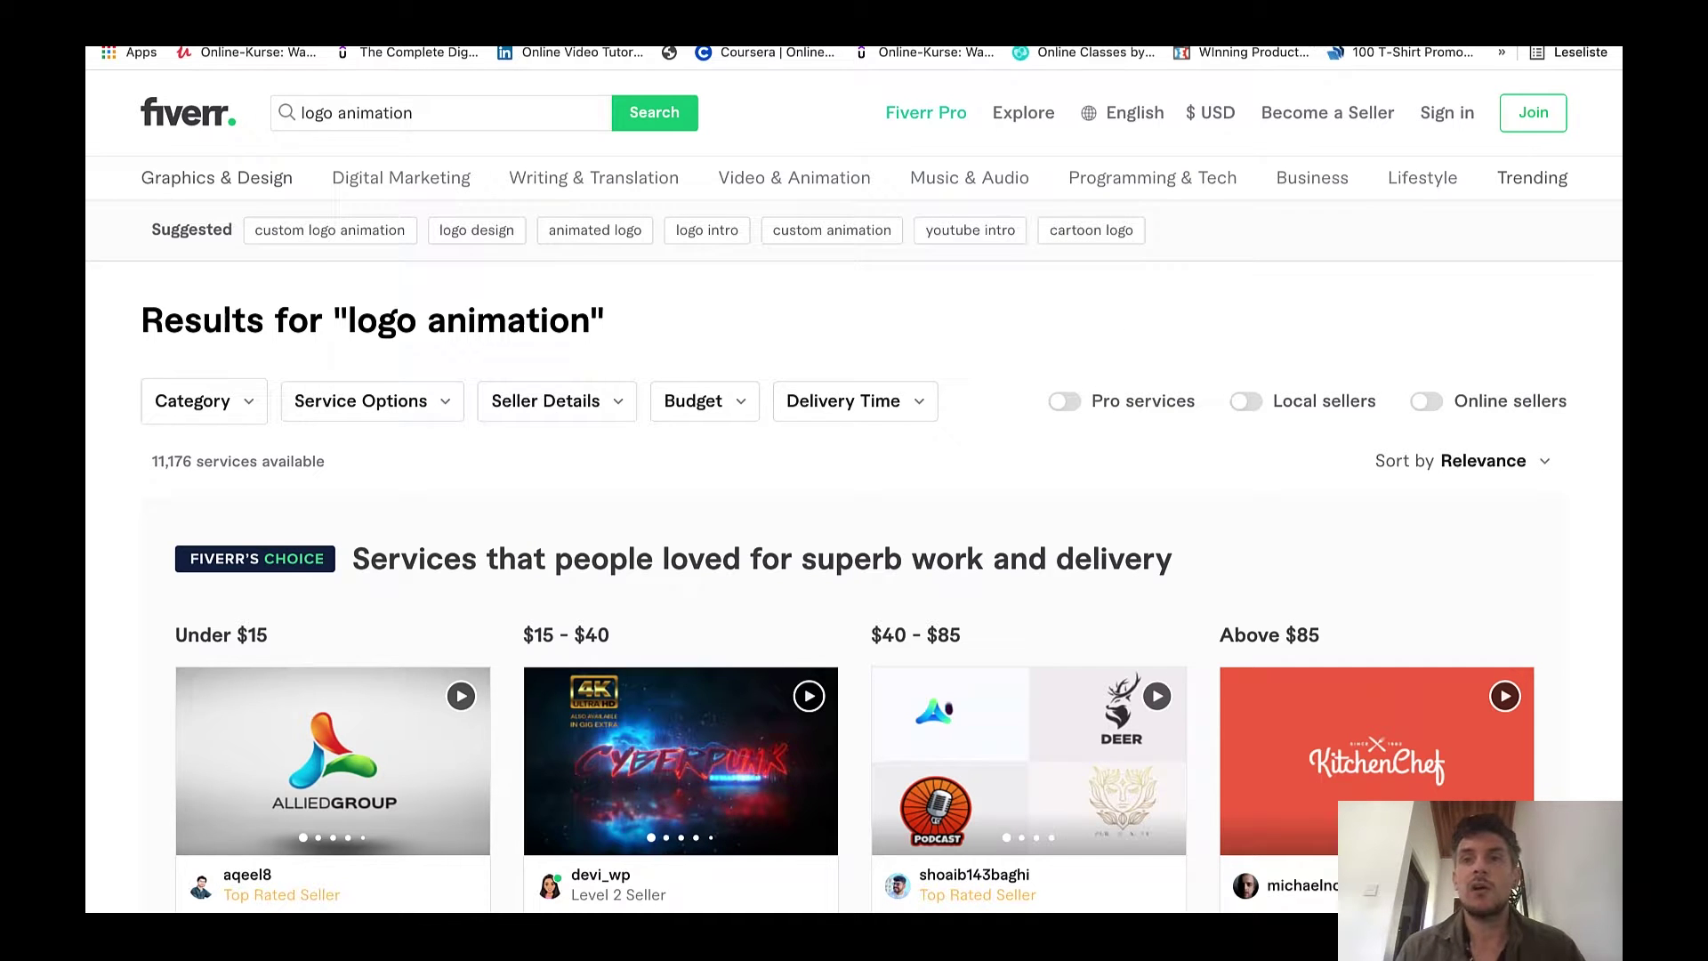
Return to the Viddyoze sales page and scroll through it
key(ctrl+Tab)
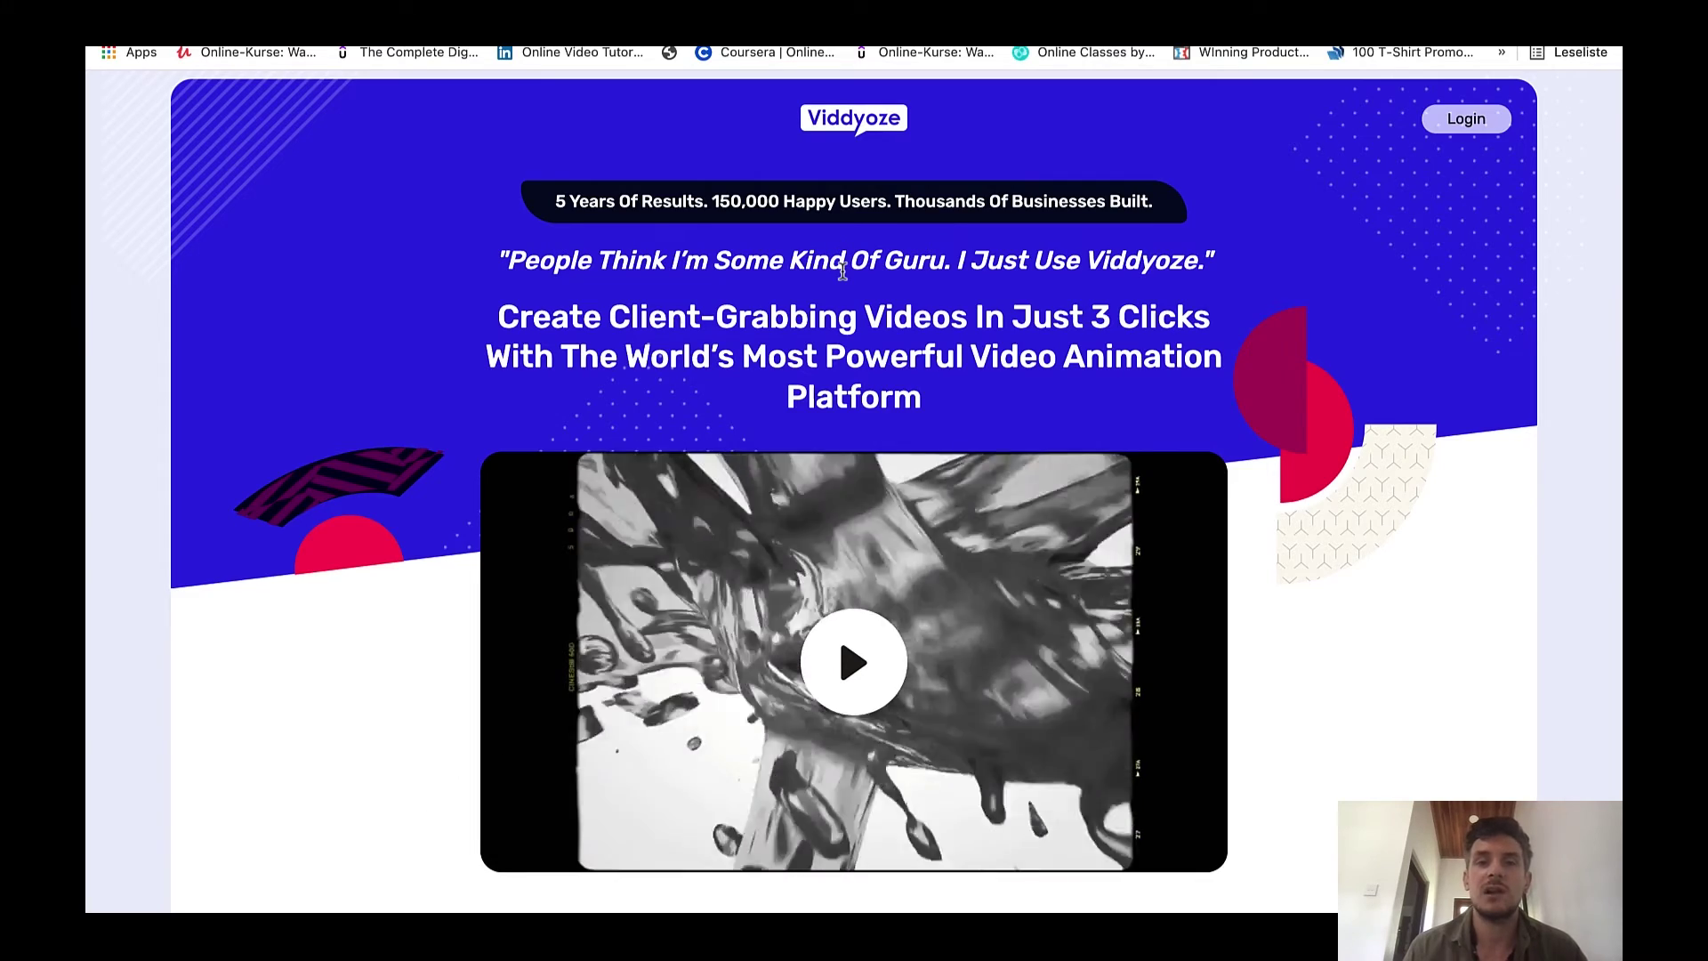
scroll(843, 272, down, 1)
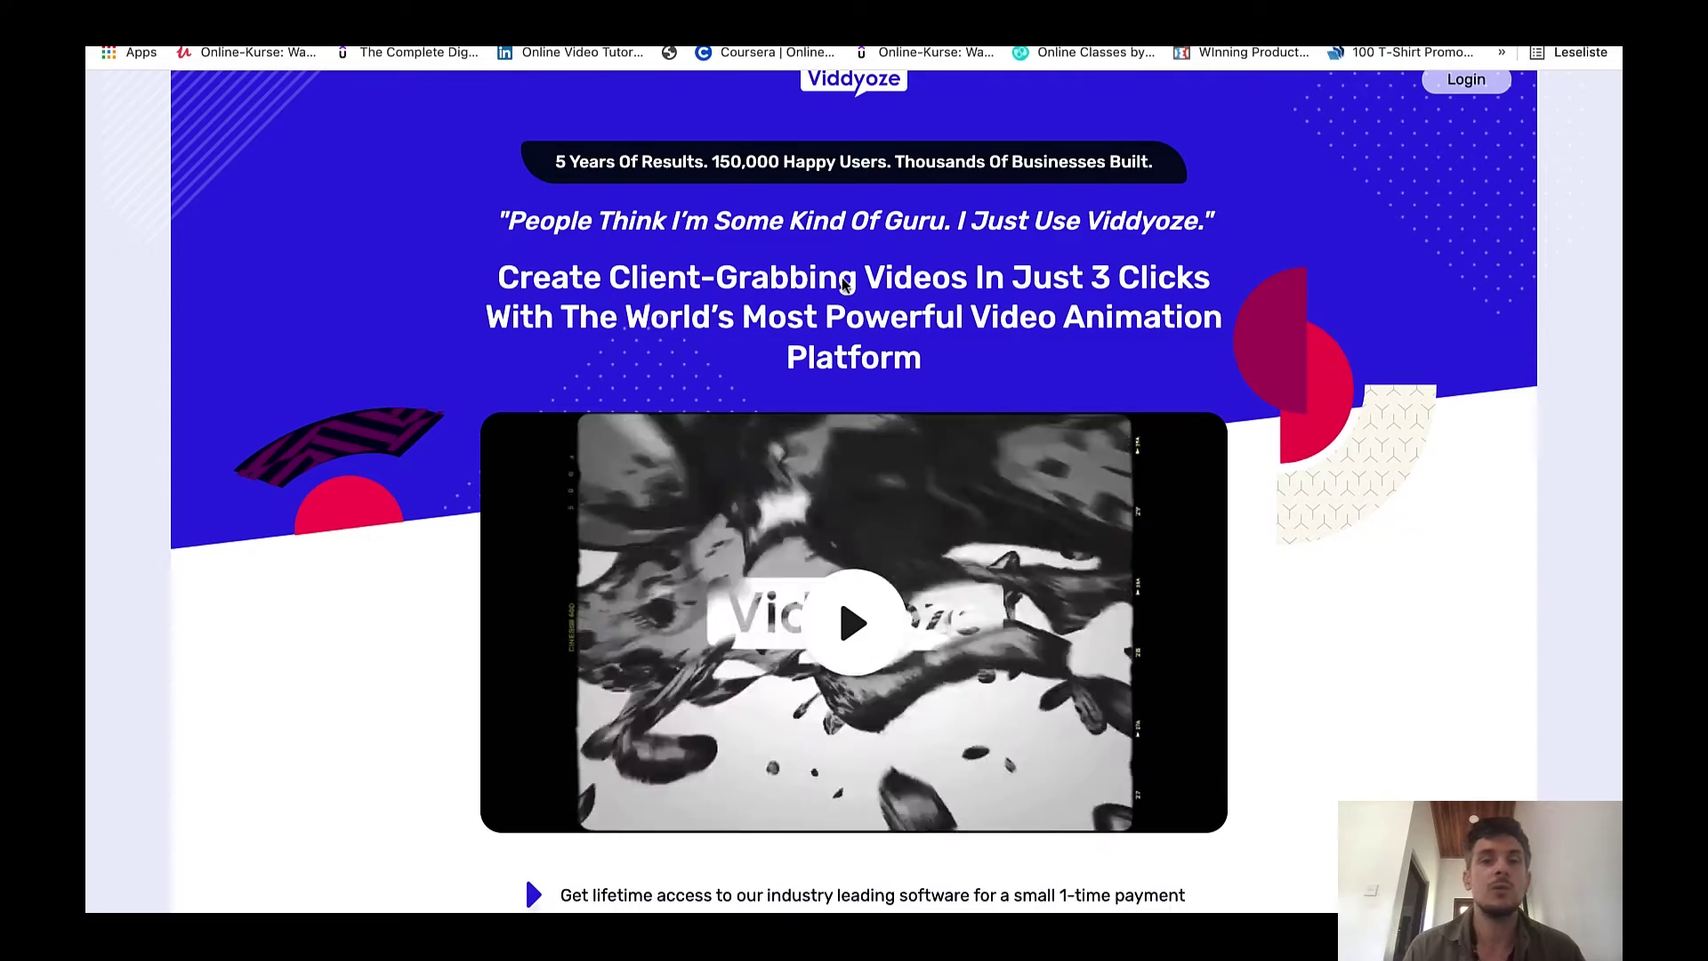
scroll(846, 283, down, 2)
scroll(846, 283, up, 2)
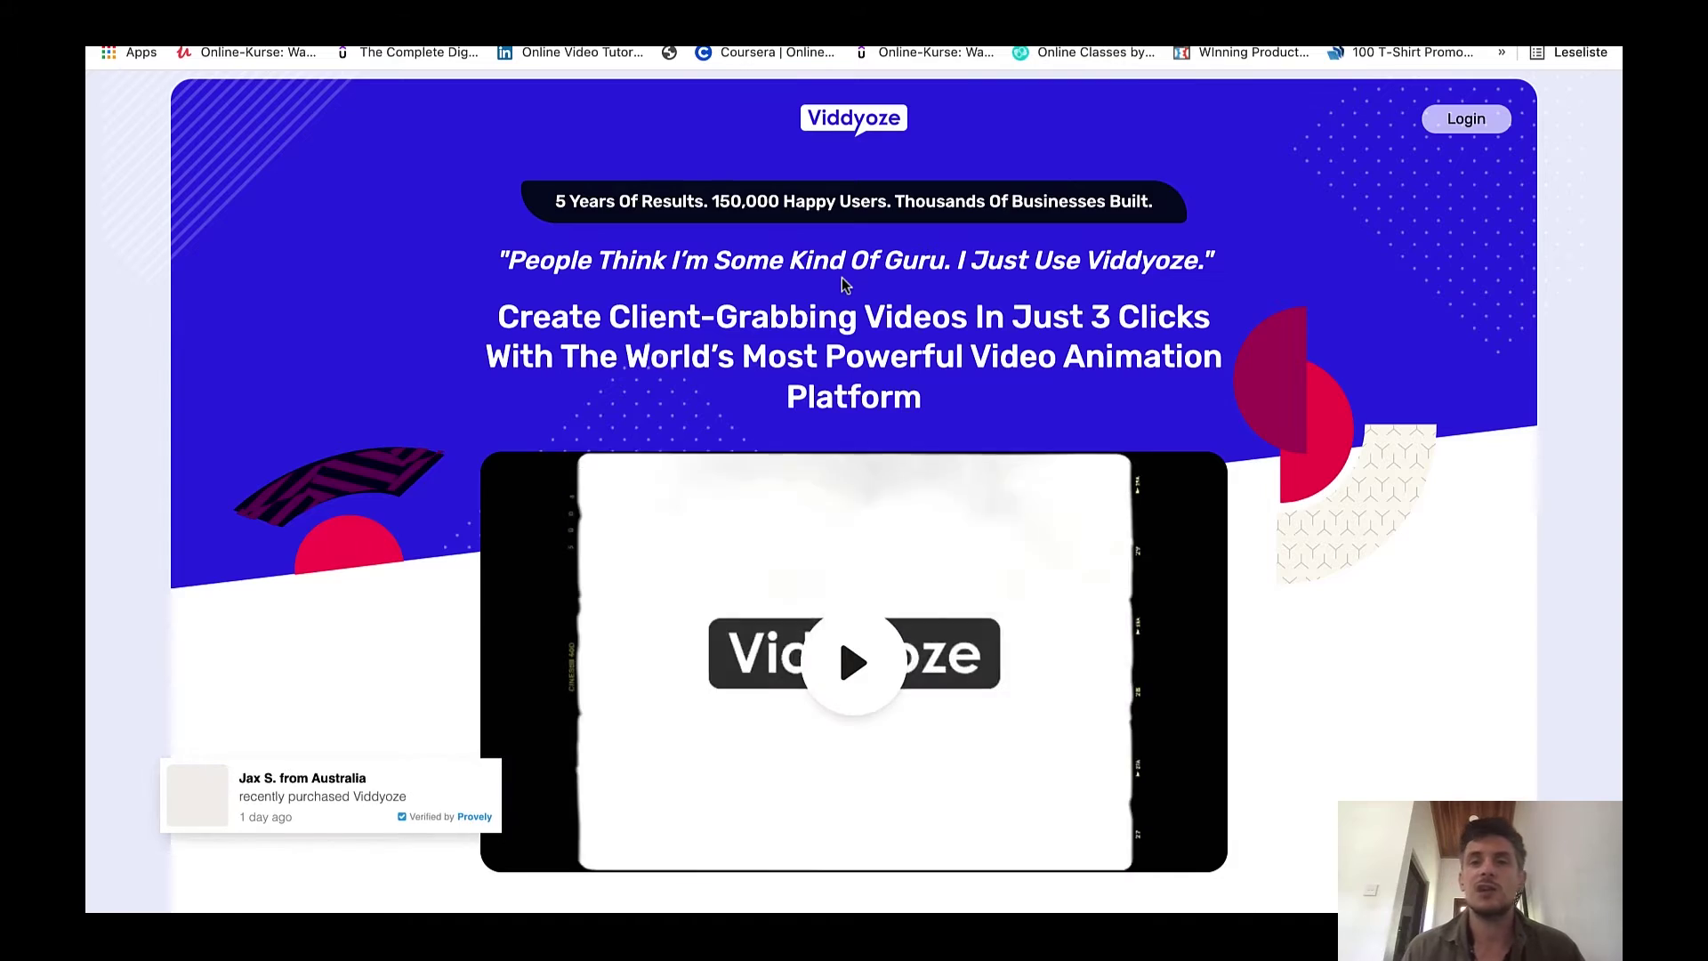
scroll(846, 283, down, 1)
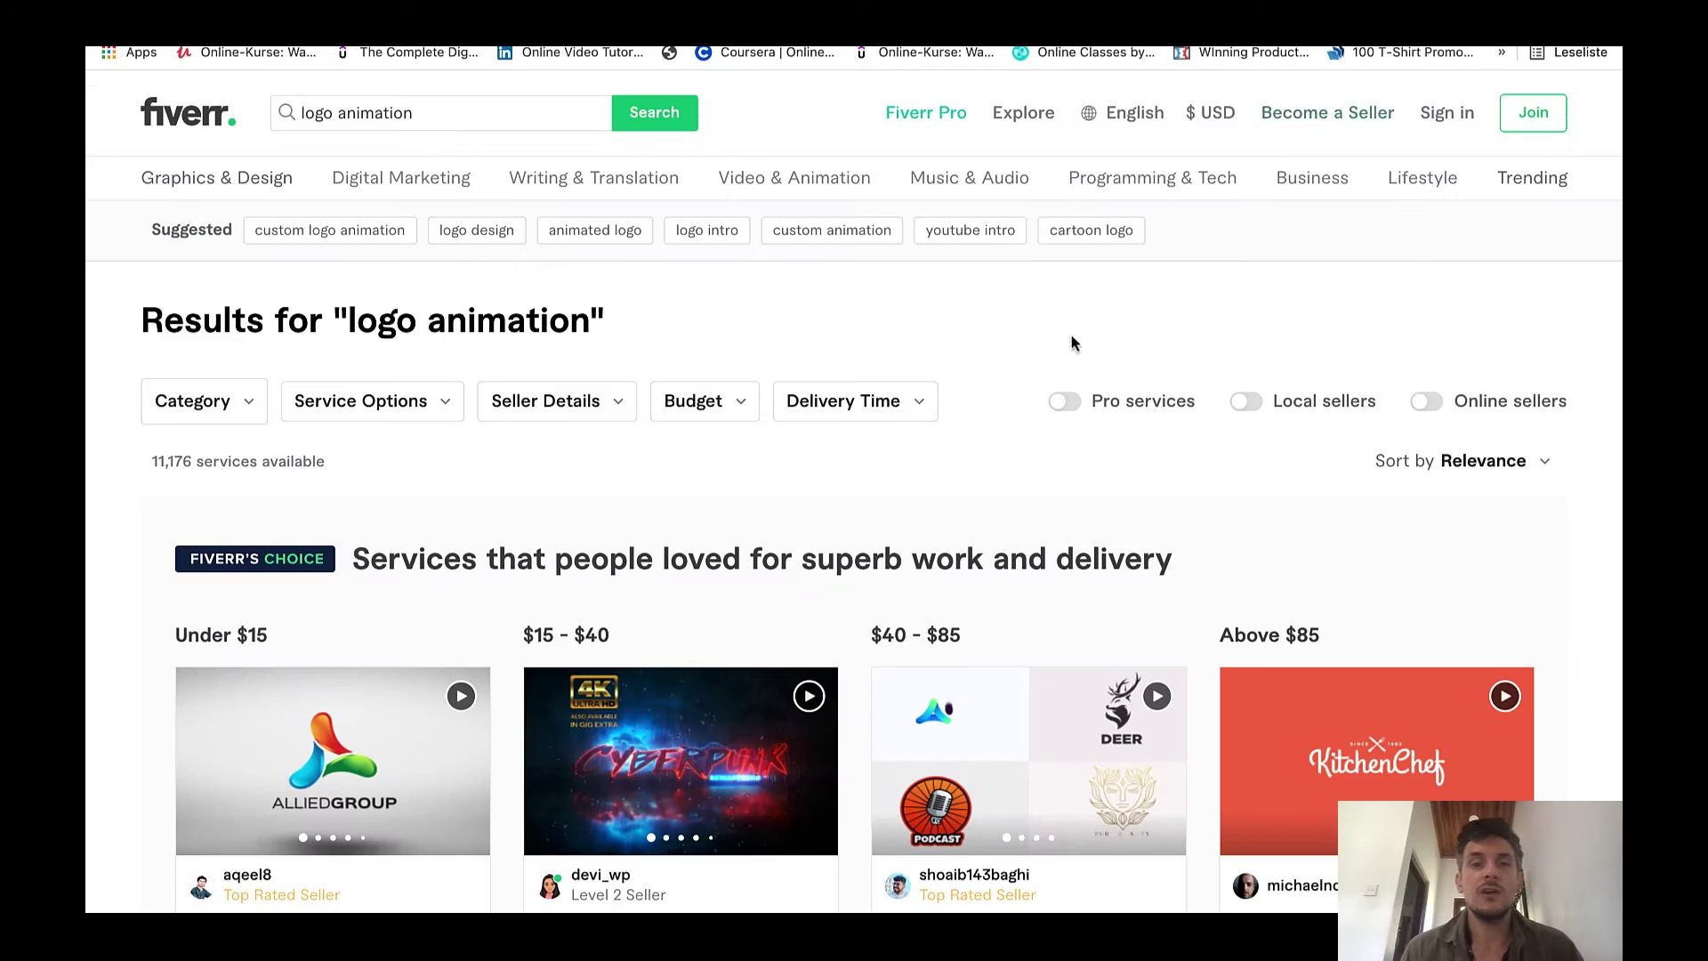
Open the 'I will create glorious logo animation or youtube intro video' gig
scroll(960, 690, down, 5)
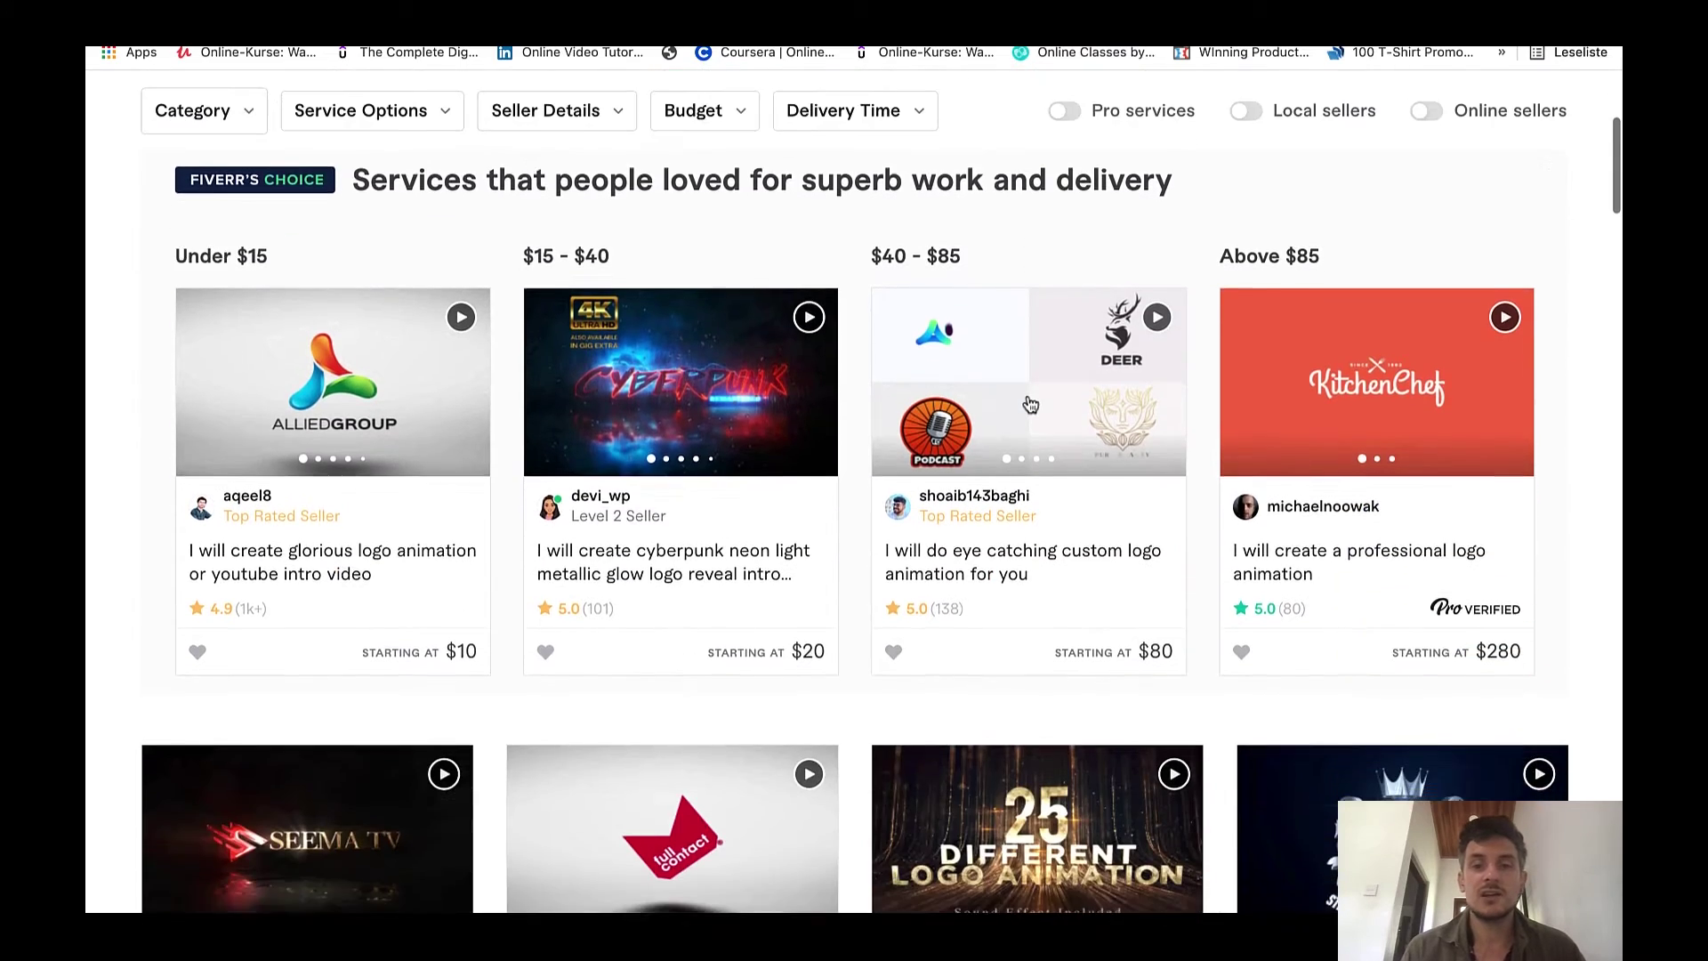
scroll(1030, 404, down, 2)
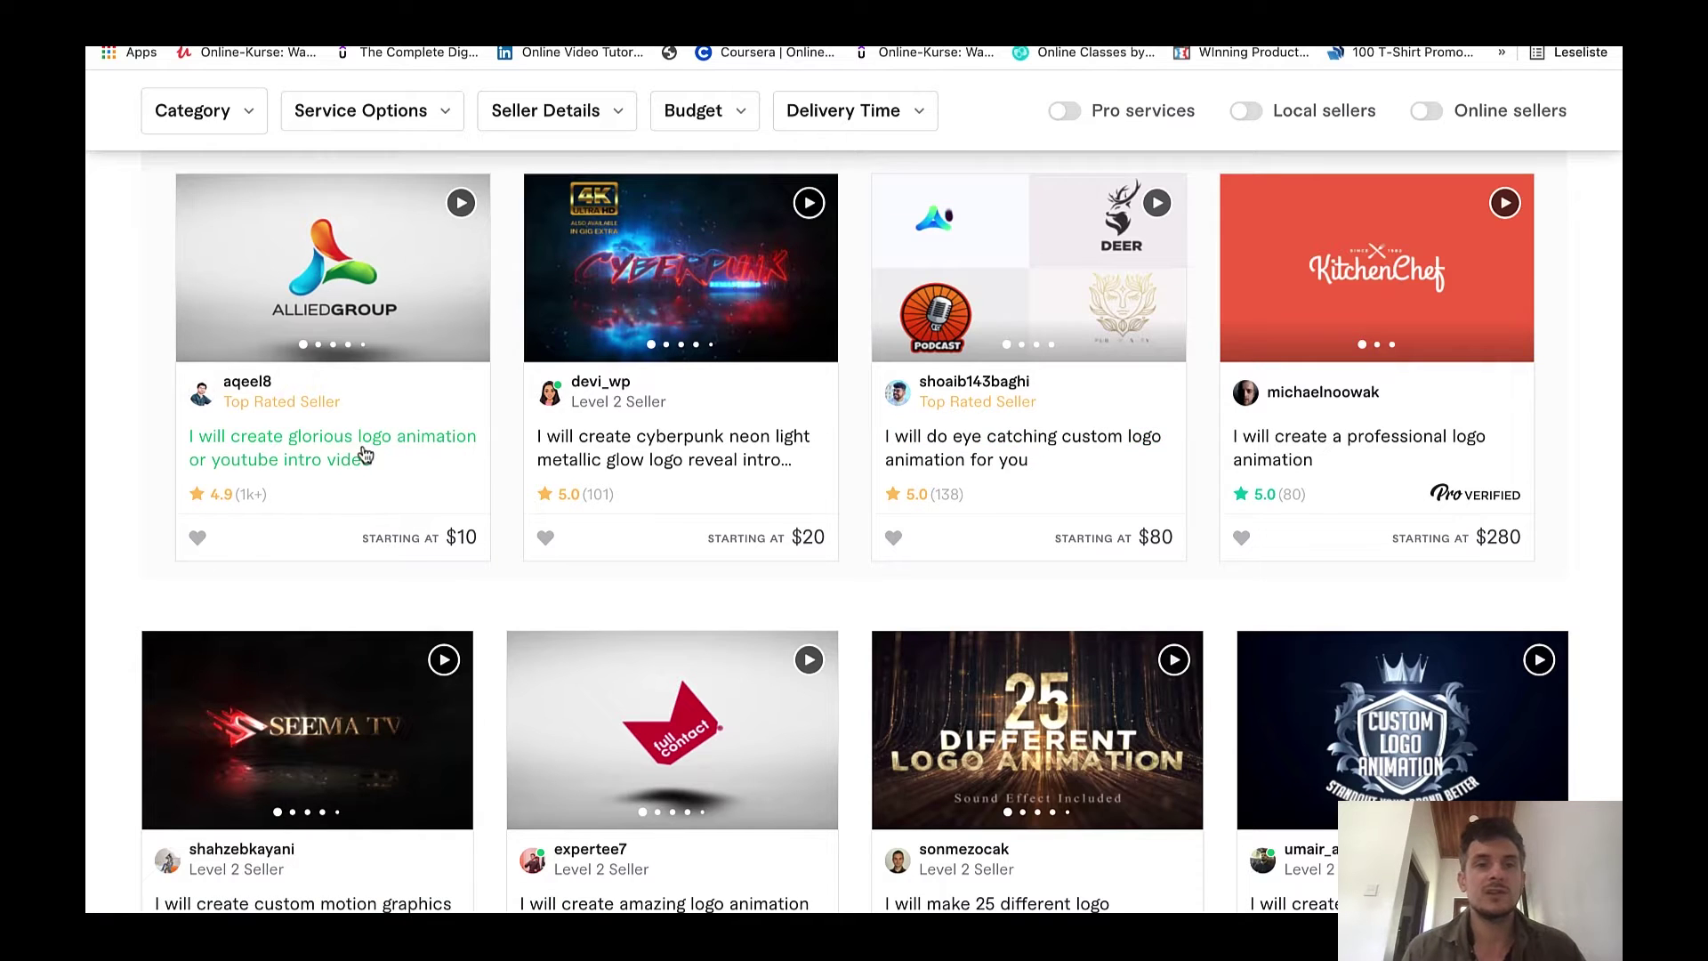
click(364, 456)
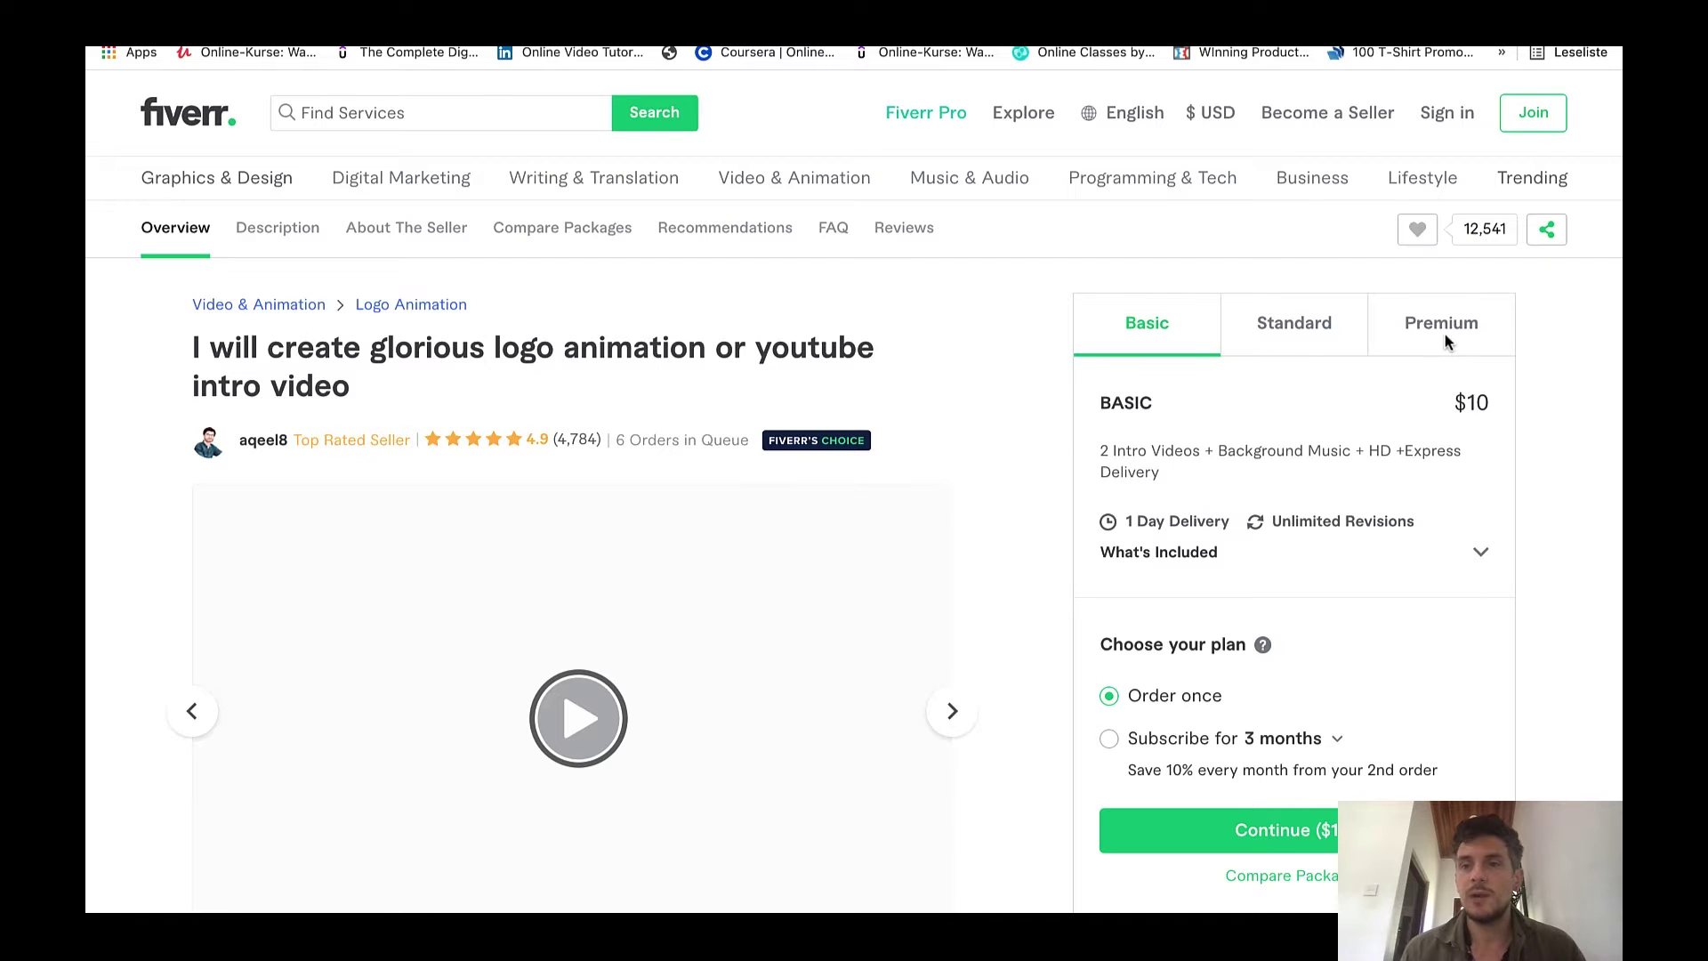
Compare the Standard ($30) and Premium ($50) packages and note the 6 orders in queue
click(1445, 334)
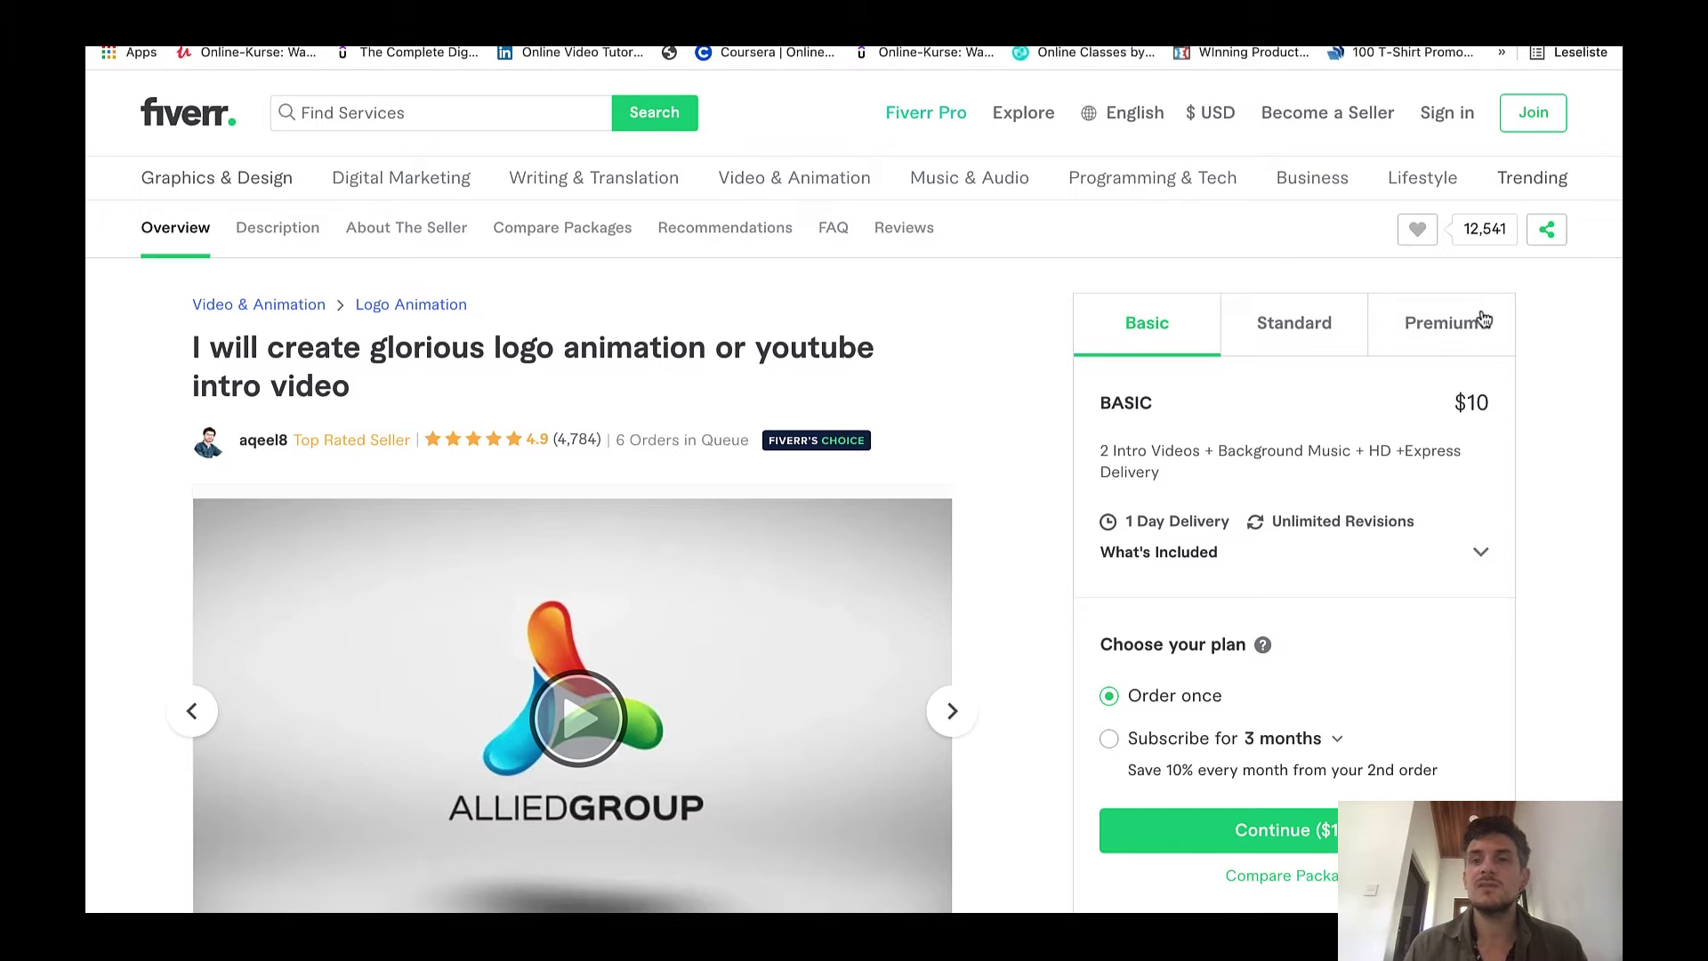
click(1274, 338)
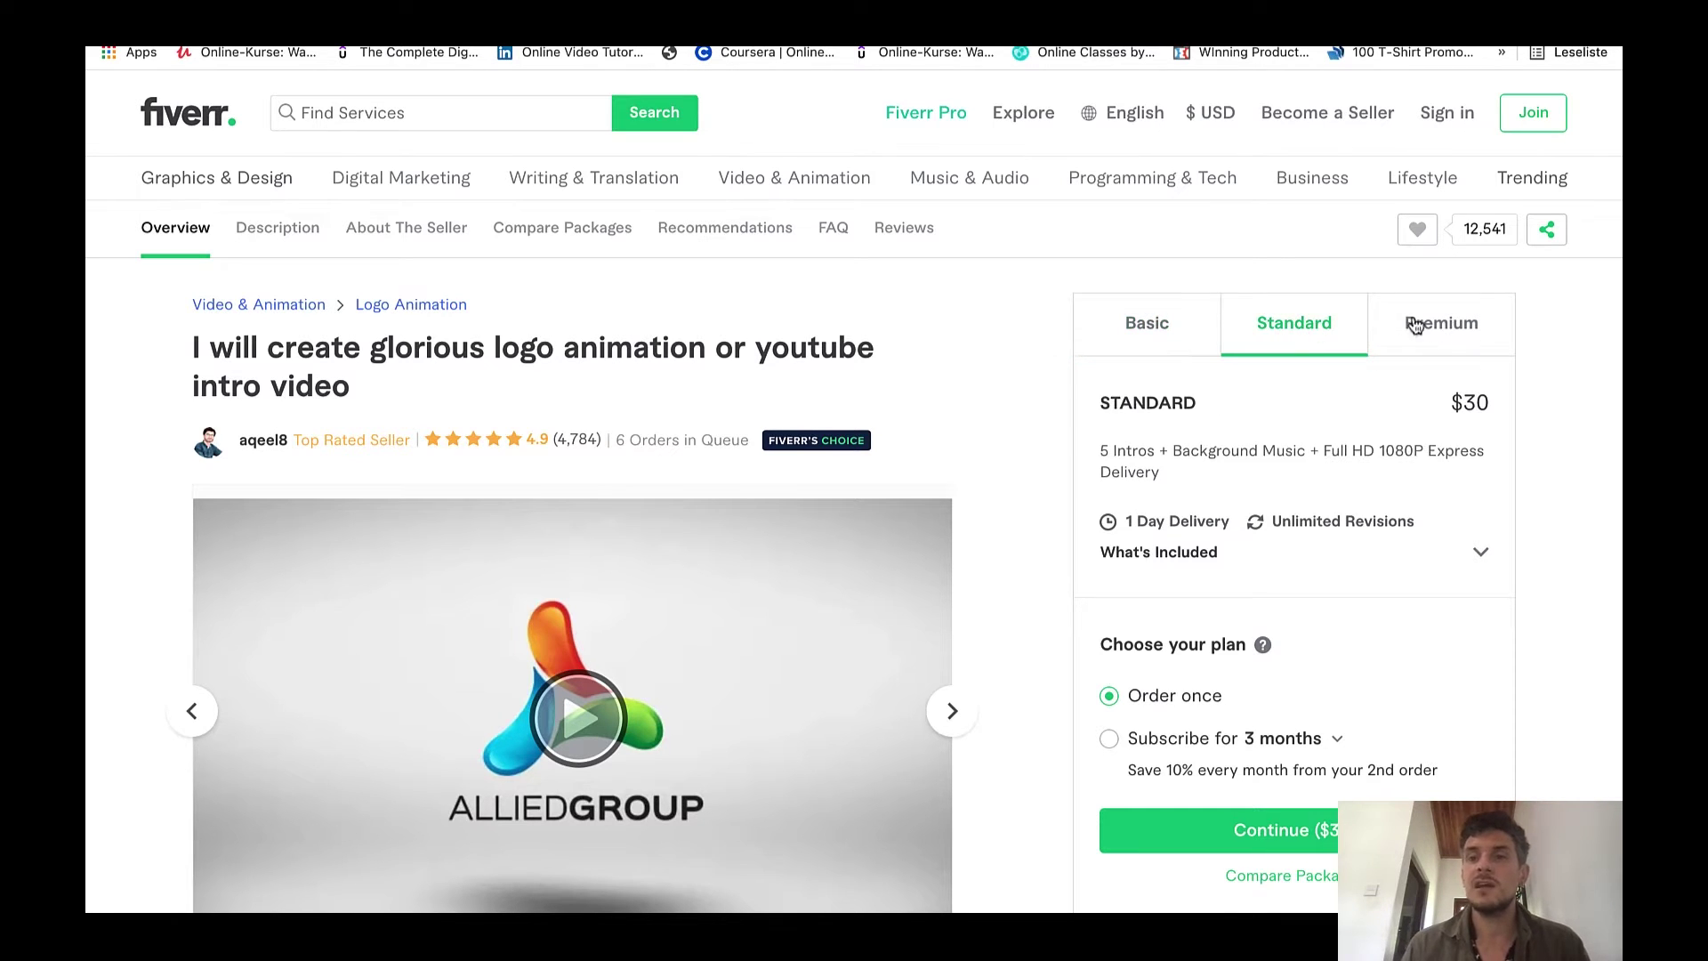
click(1443, 334)
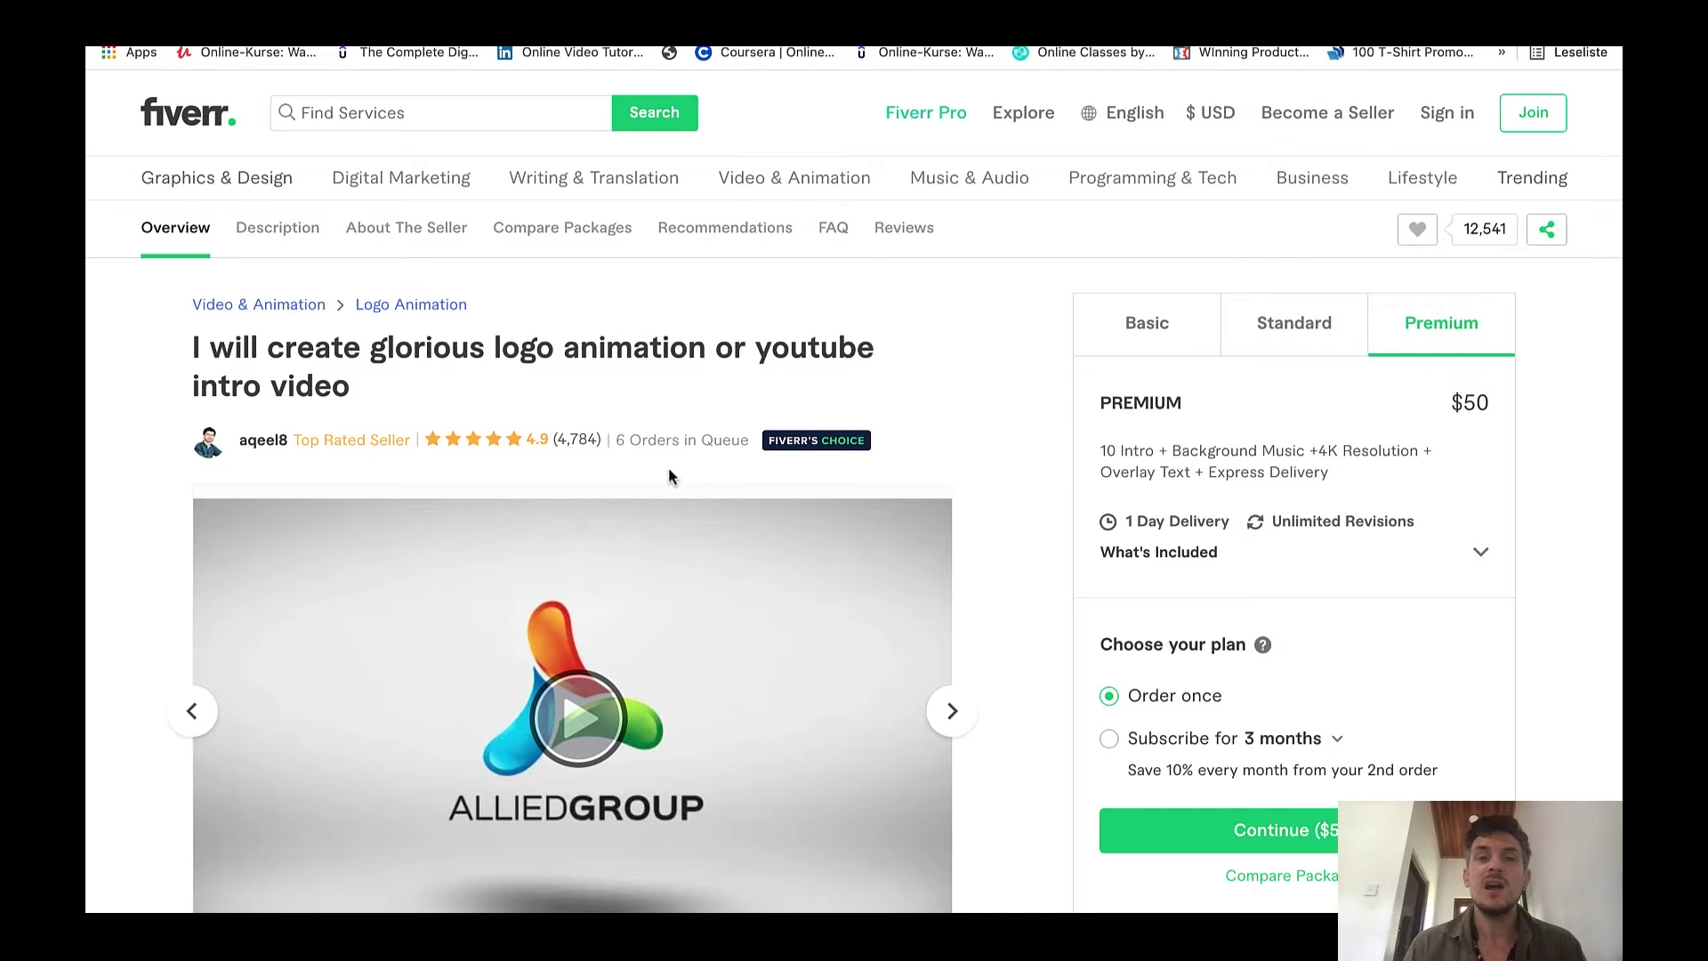
drag(617, 443, 739, 445)
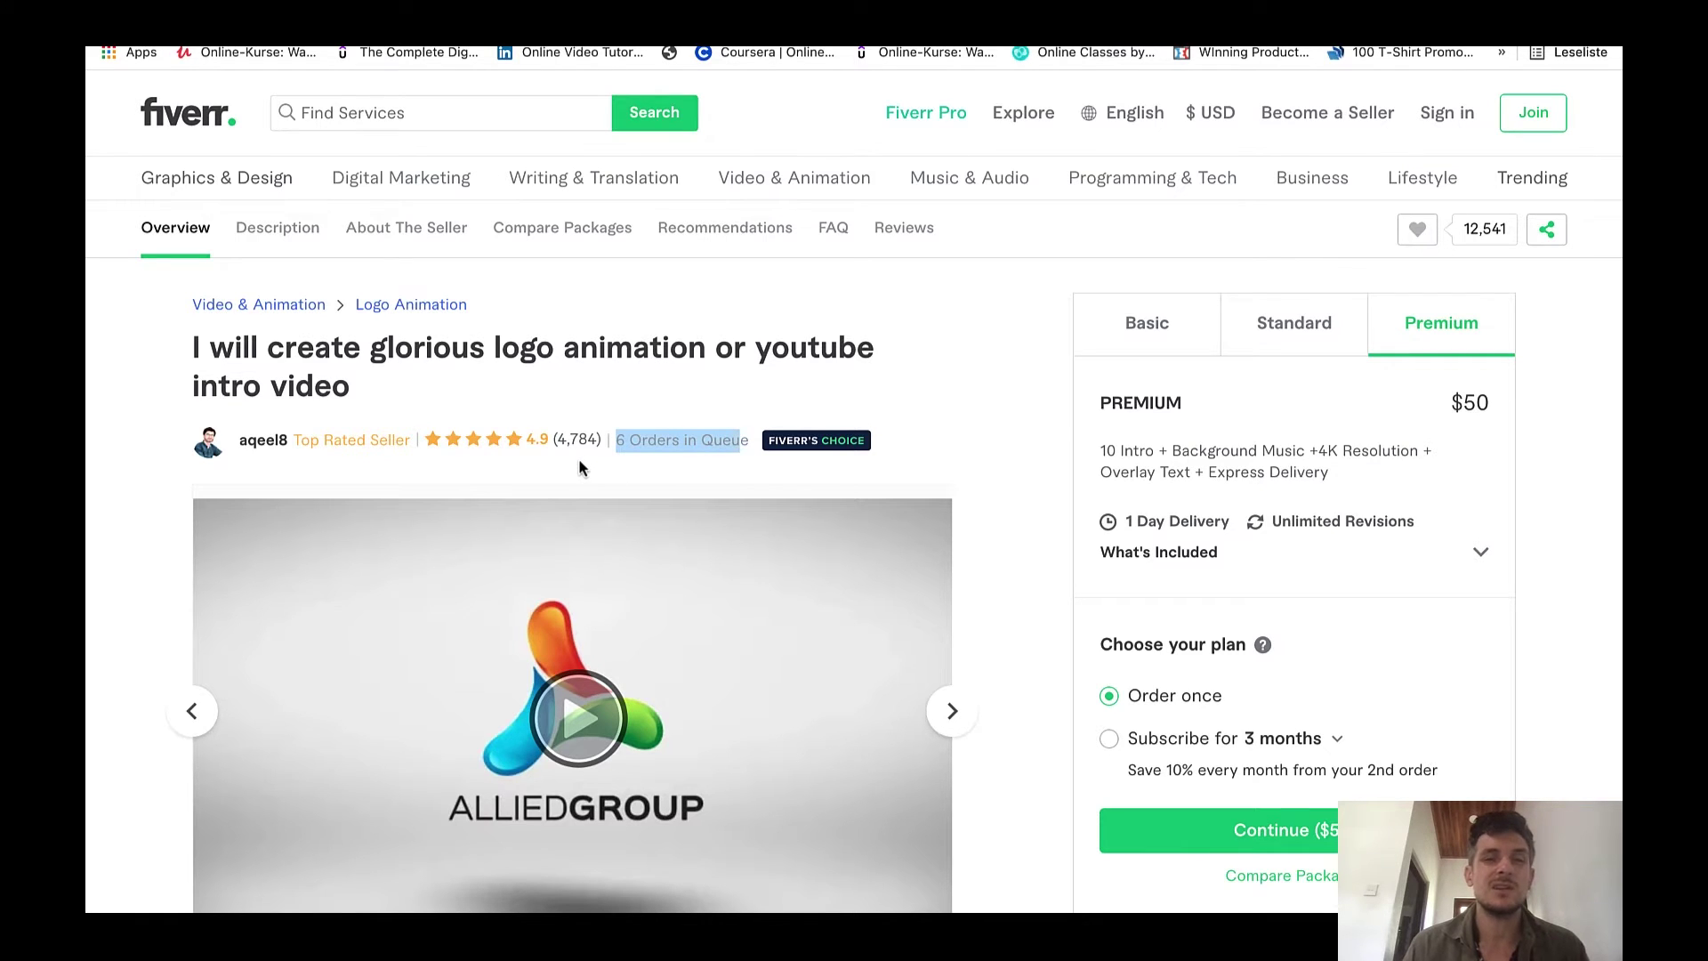
click(597, 388)
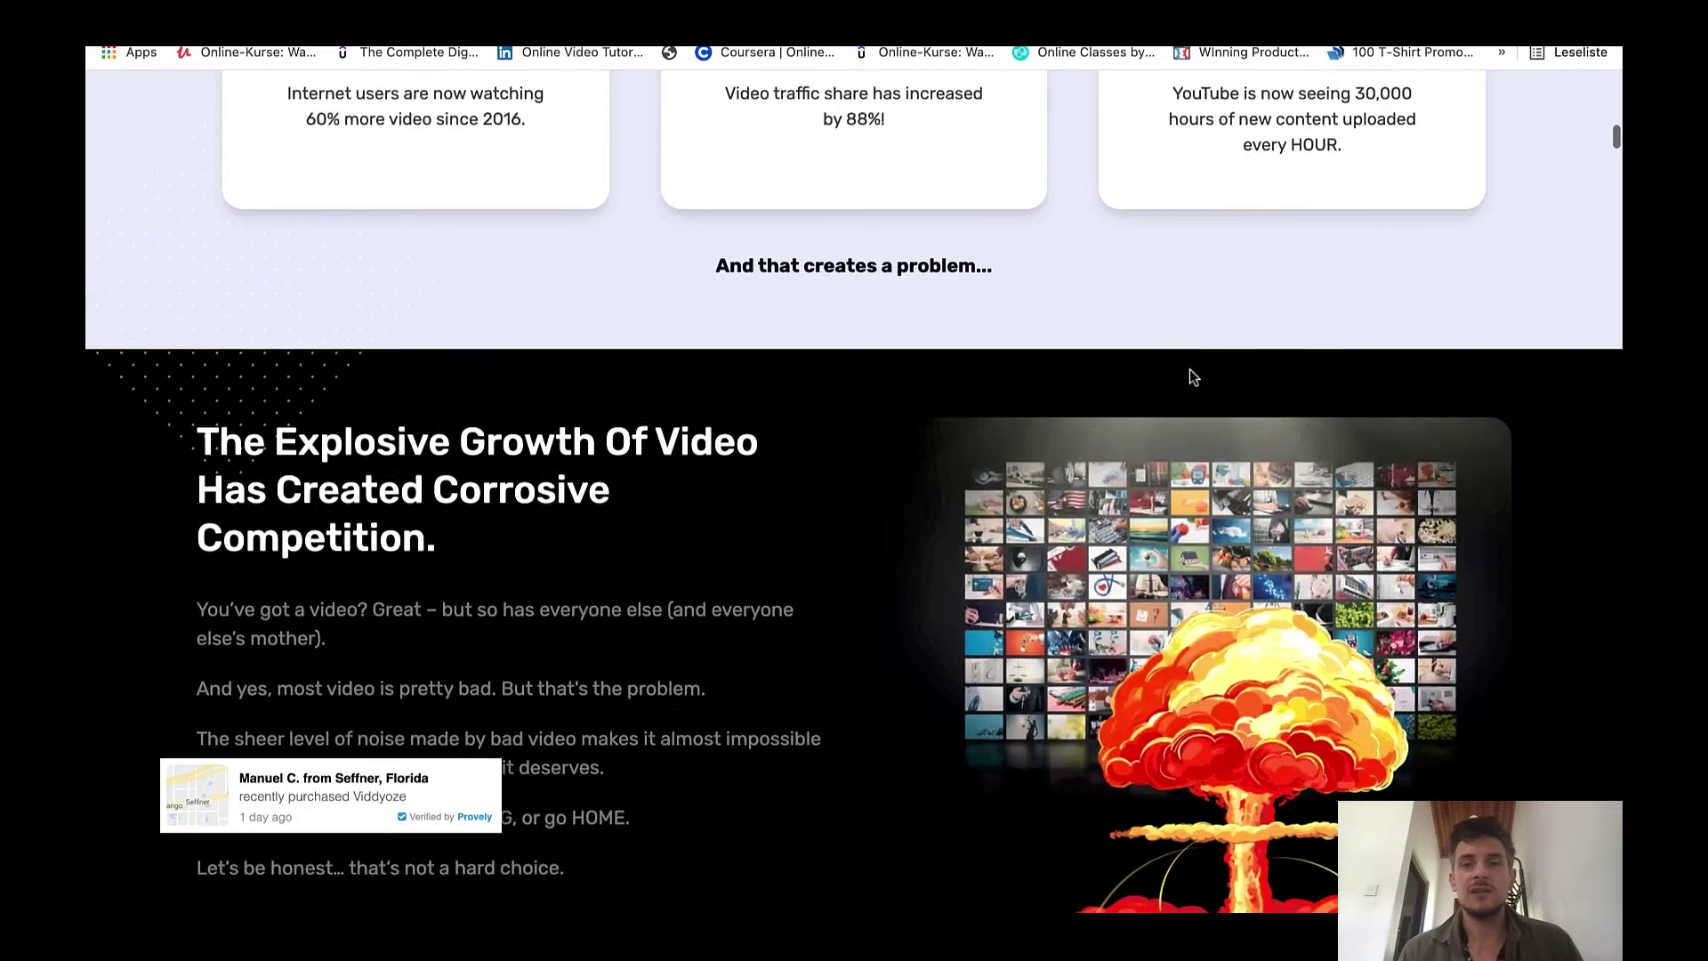
Scroll the Viddyoze sales page to the 'Explosive Growth Of Video' section
scroll(1188, 370, down, 3)
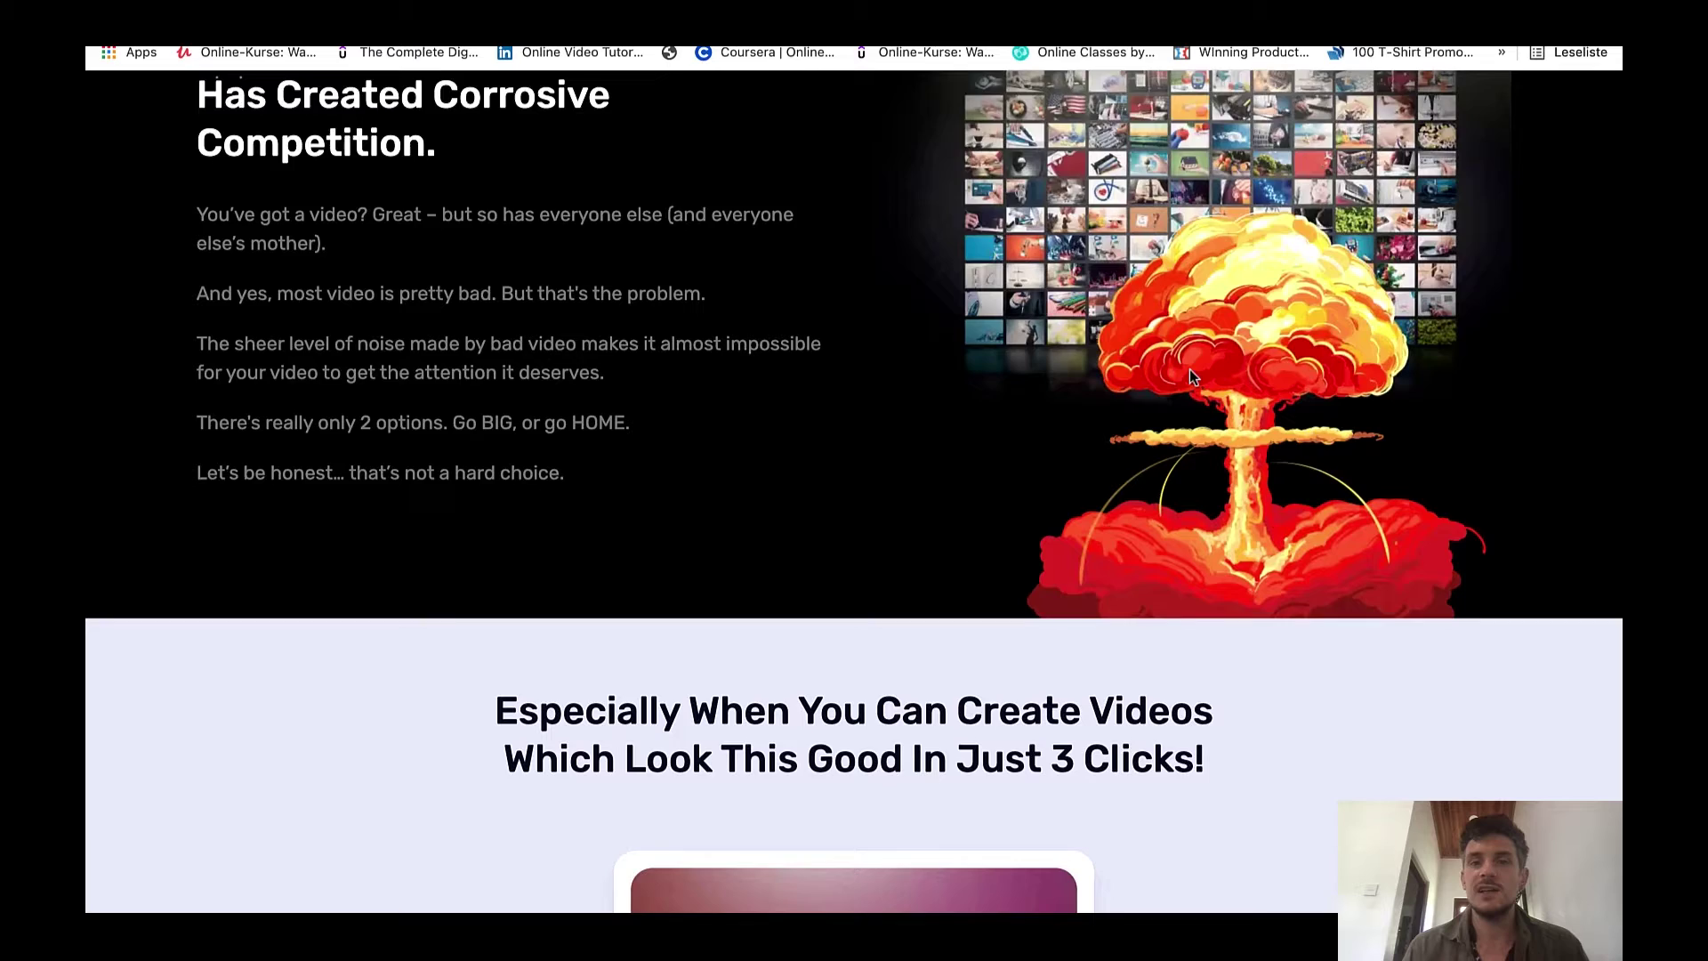
scroll(1190, 371, down, 5)
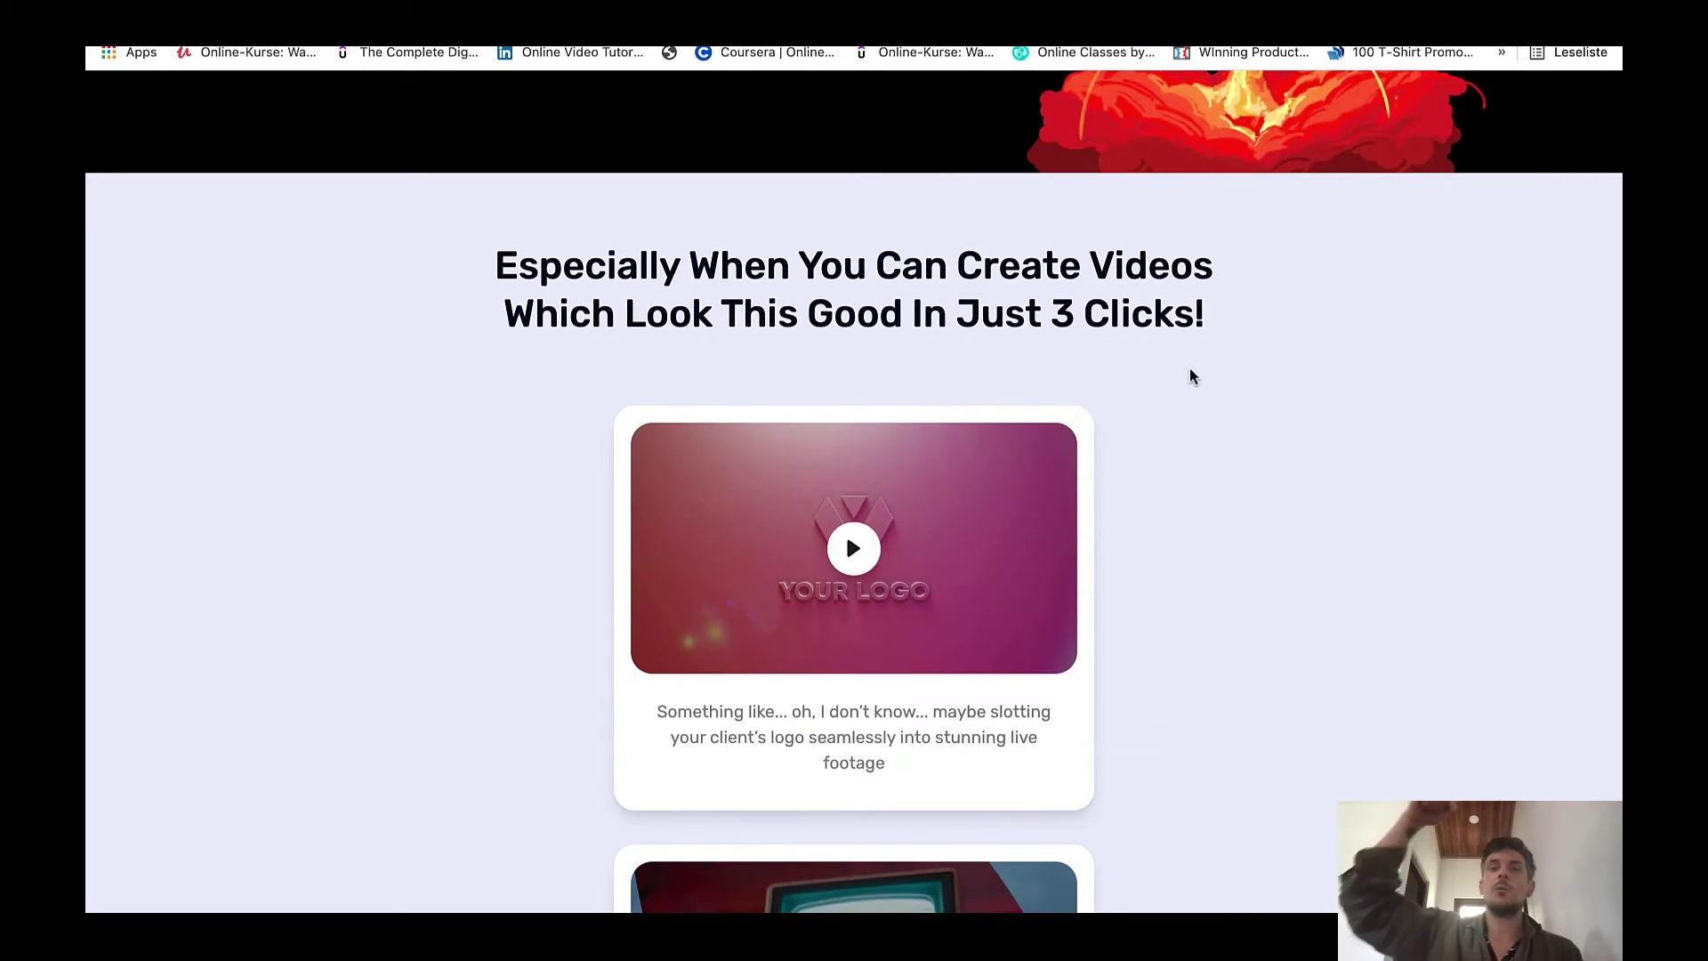
scroll(1190, 376, up, 3)
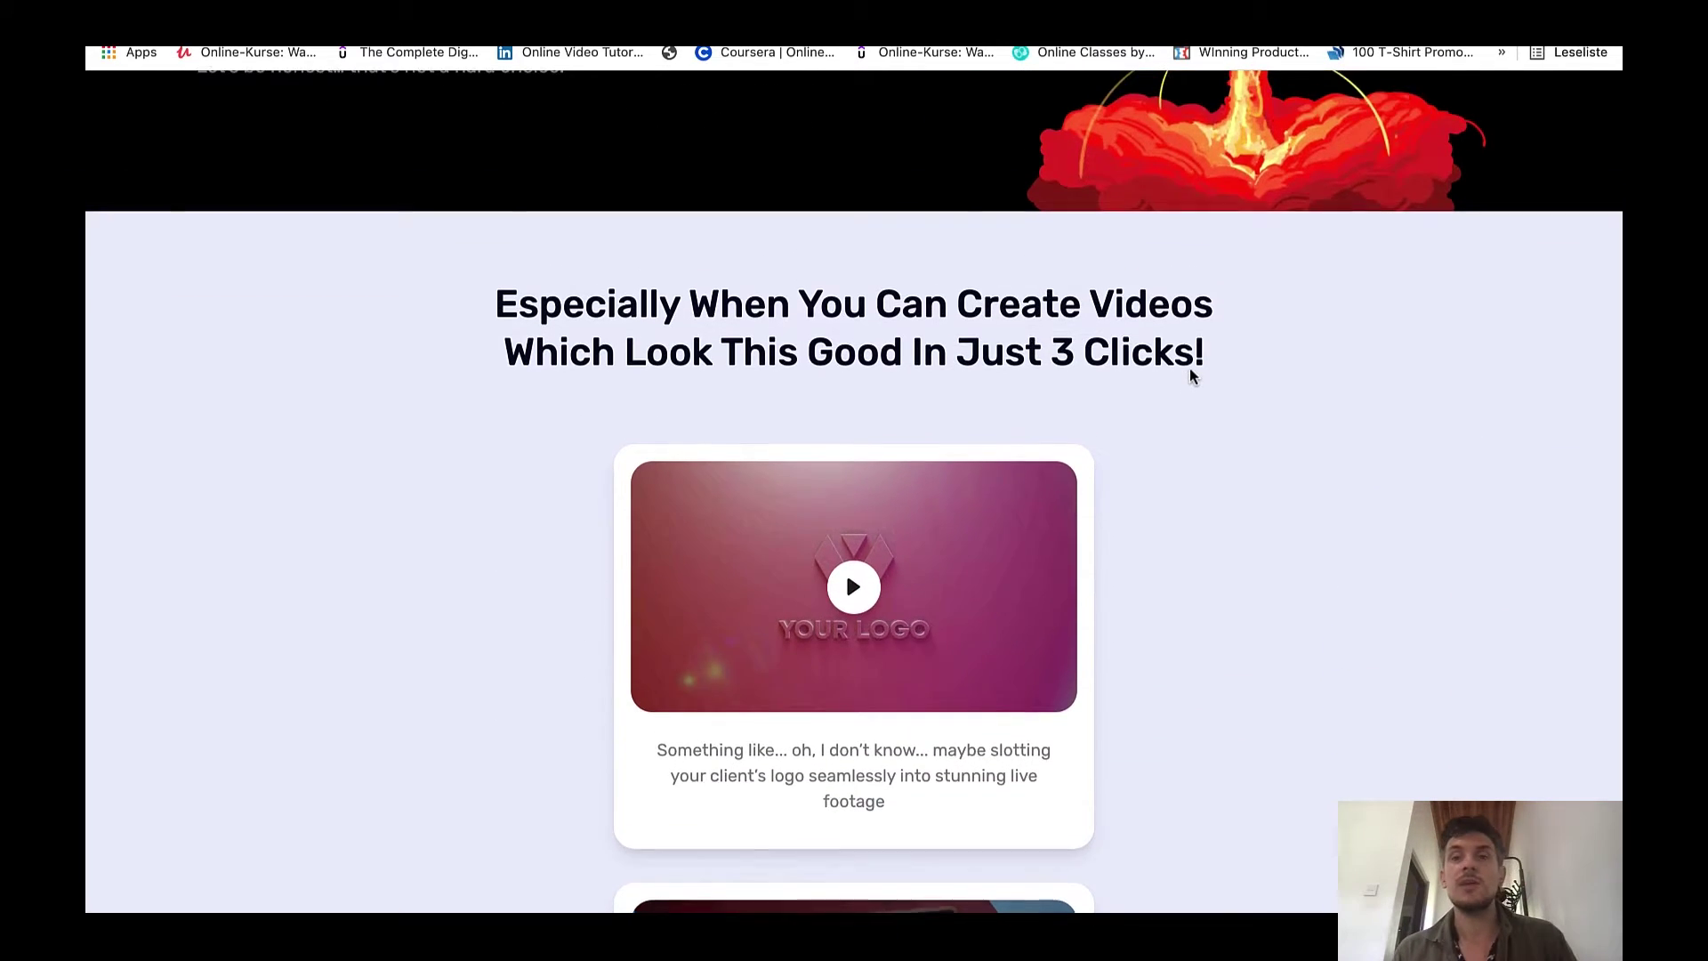
scroll(1190, 375, up, 2)
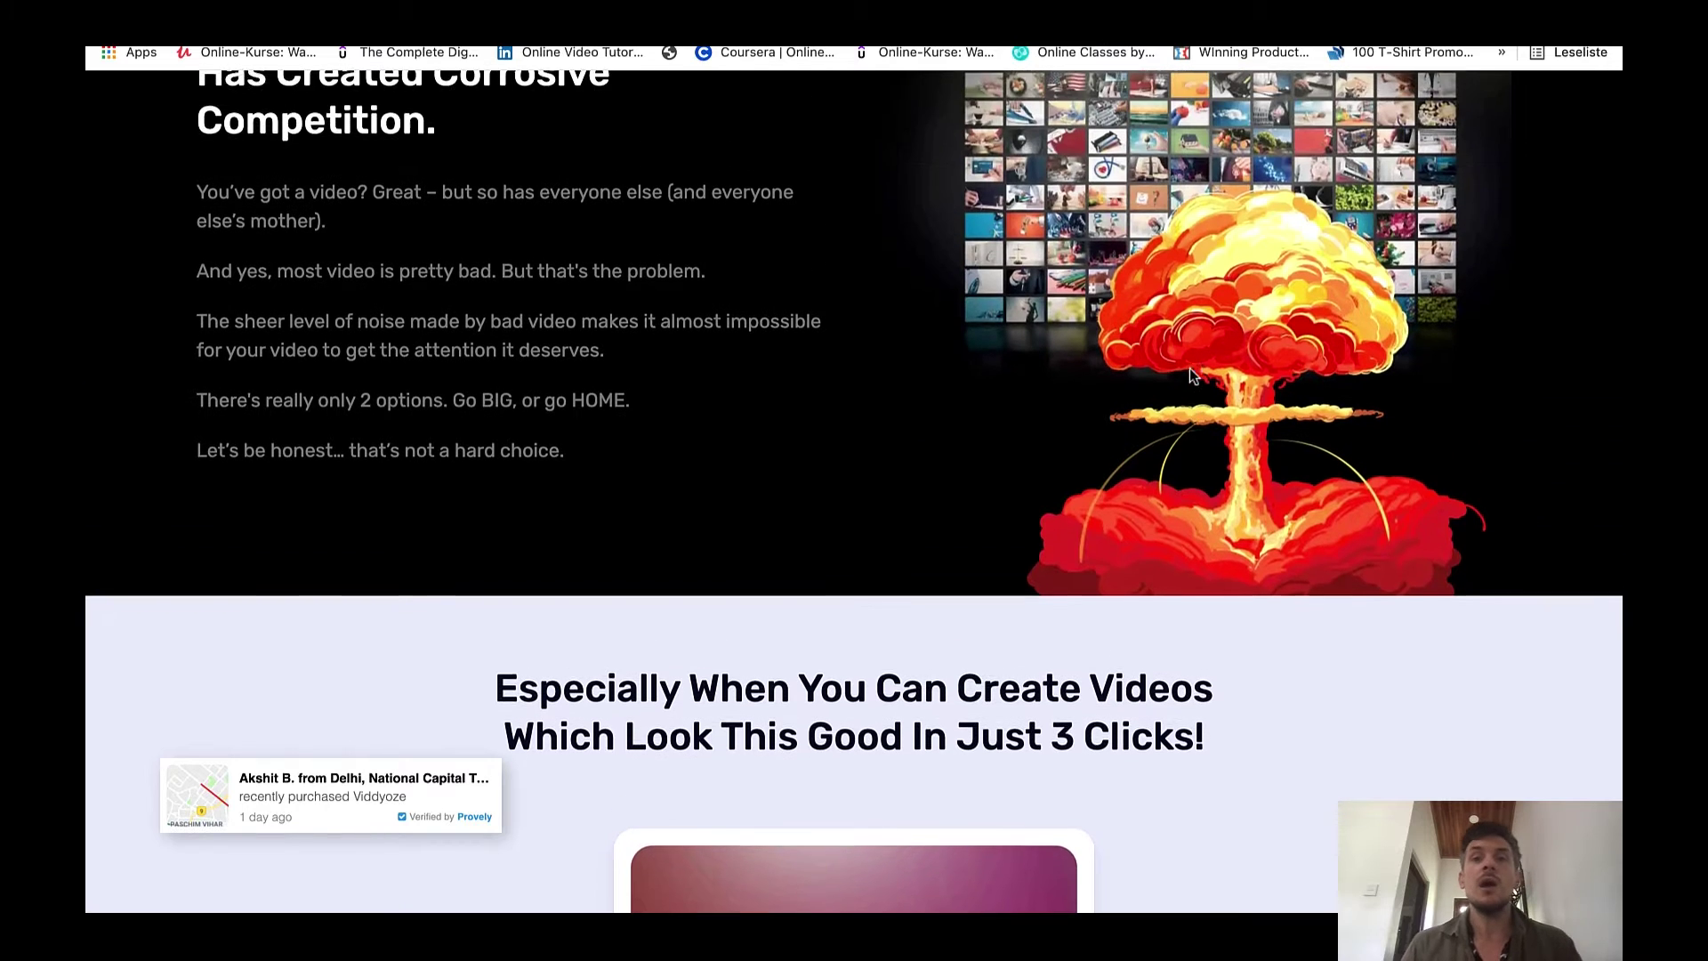
scroll(1191, 375, up, 4)
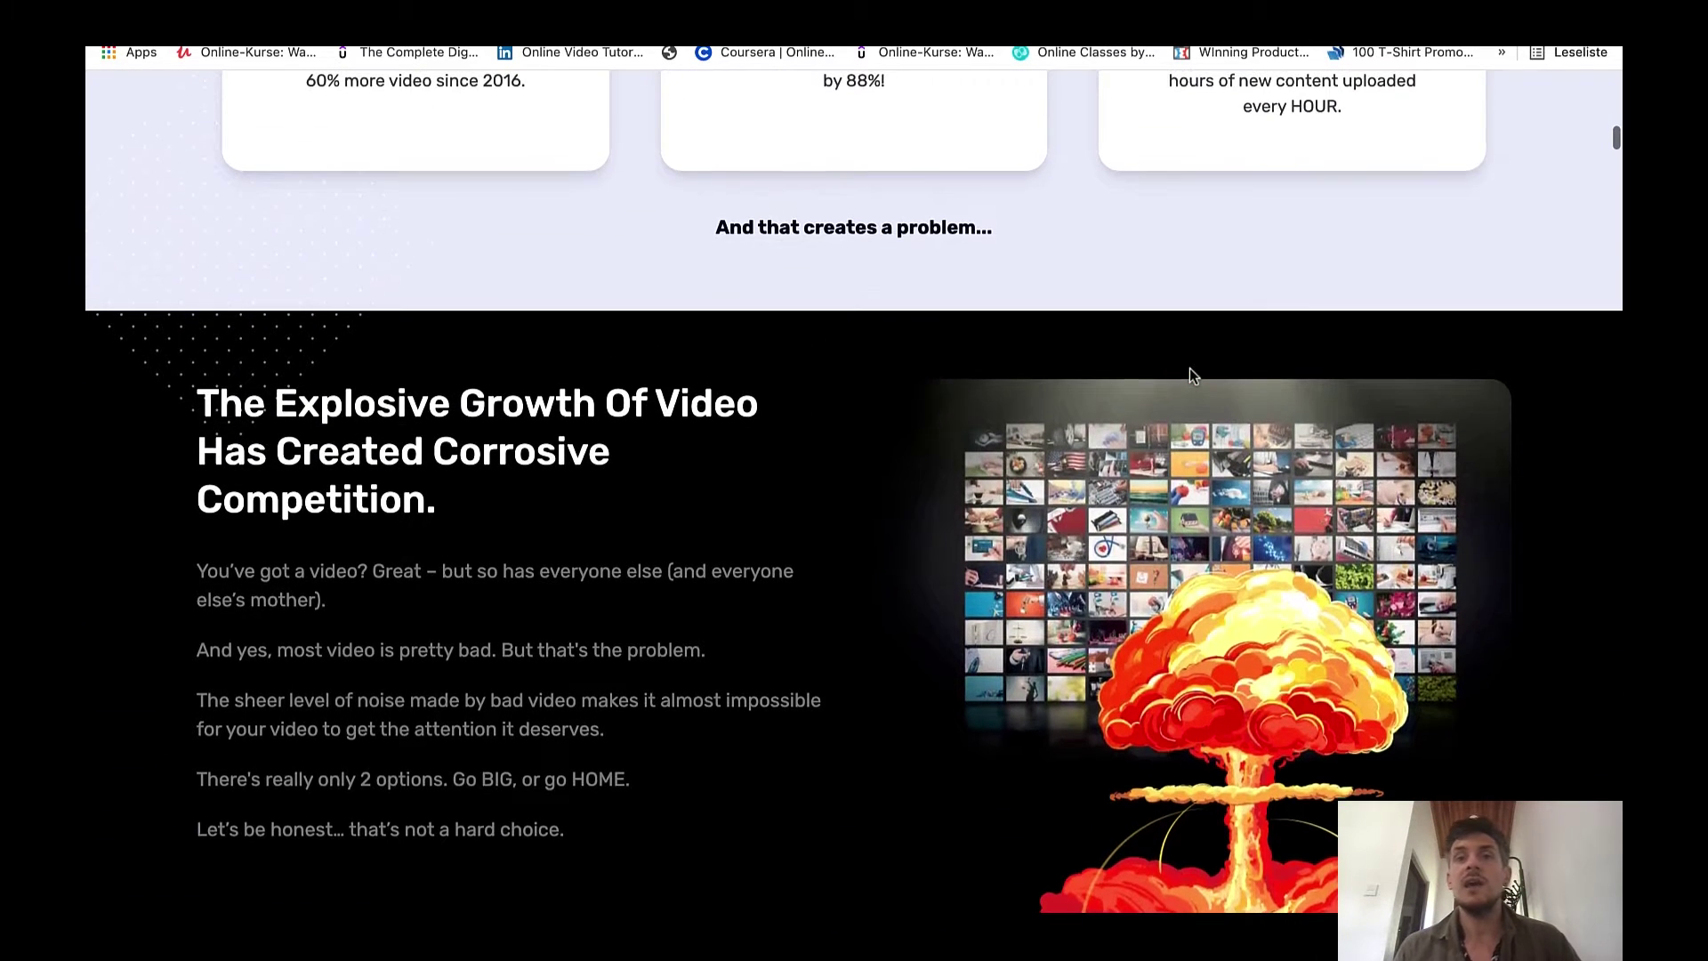
scroll(1191, 375, up, 1)
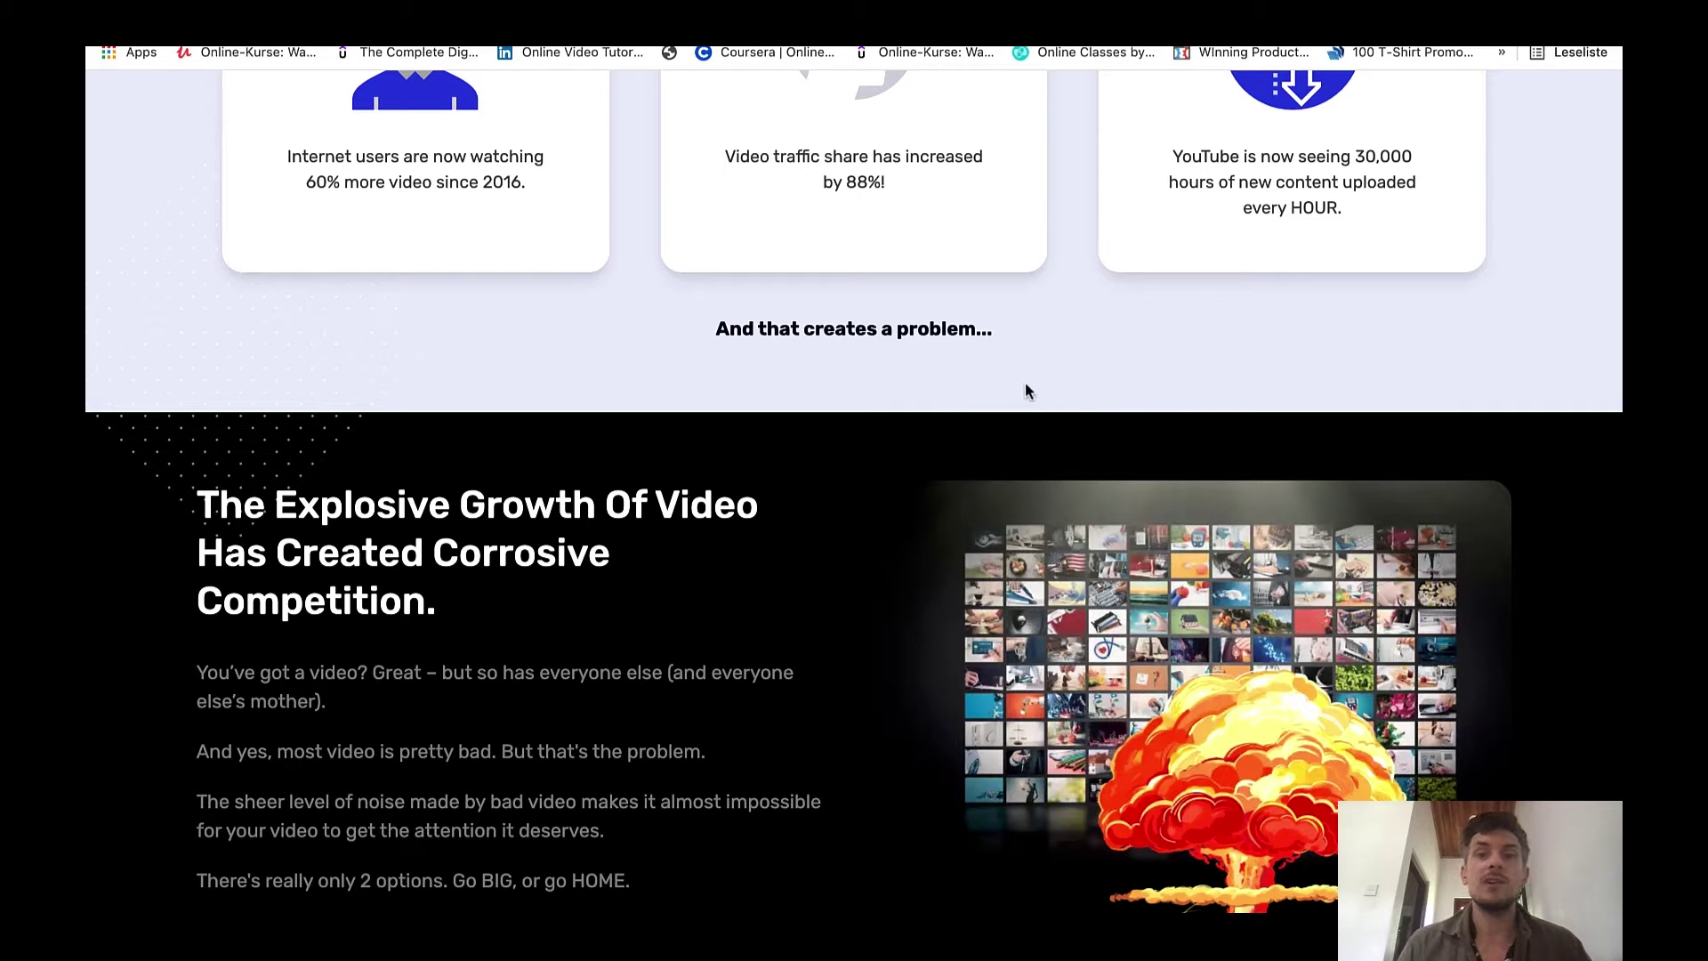
Go to Viddyoze's Browse page and scroll through the template library
click(929, 27)
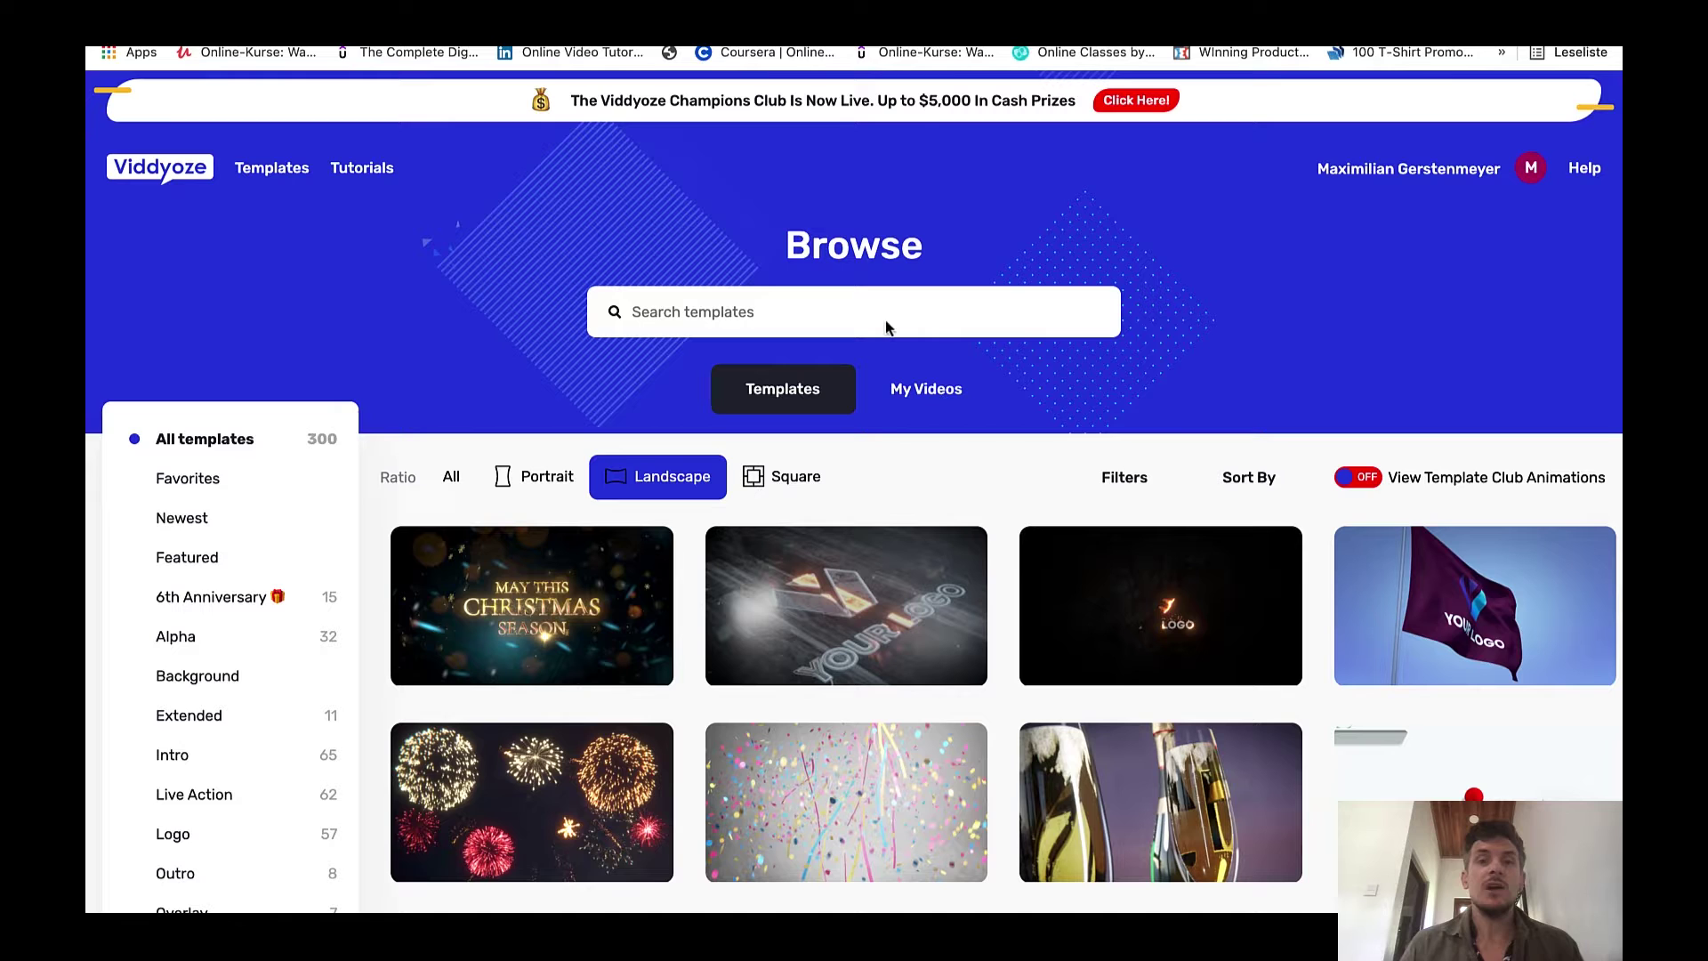
scroll(1098, 327, down, 2)
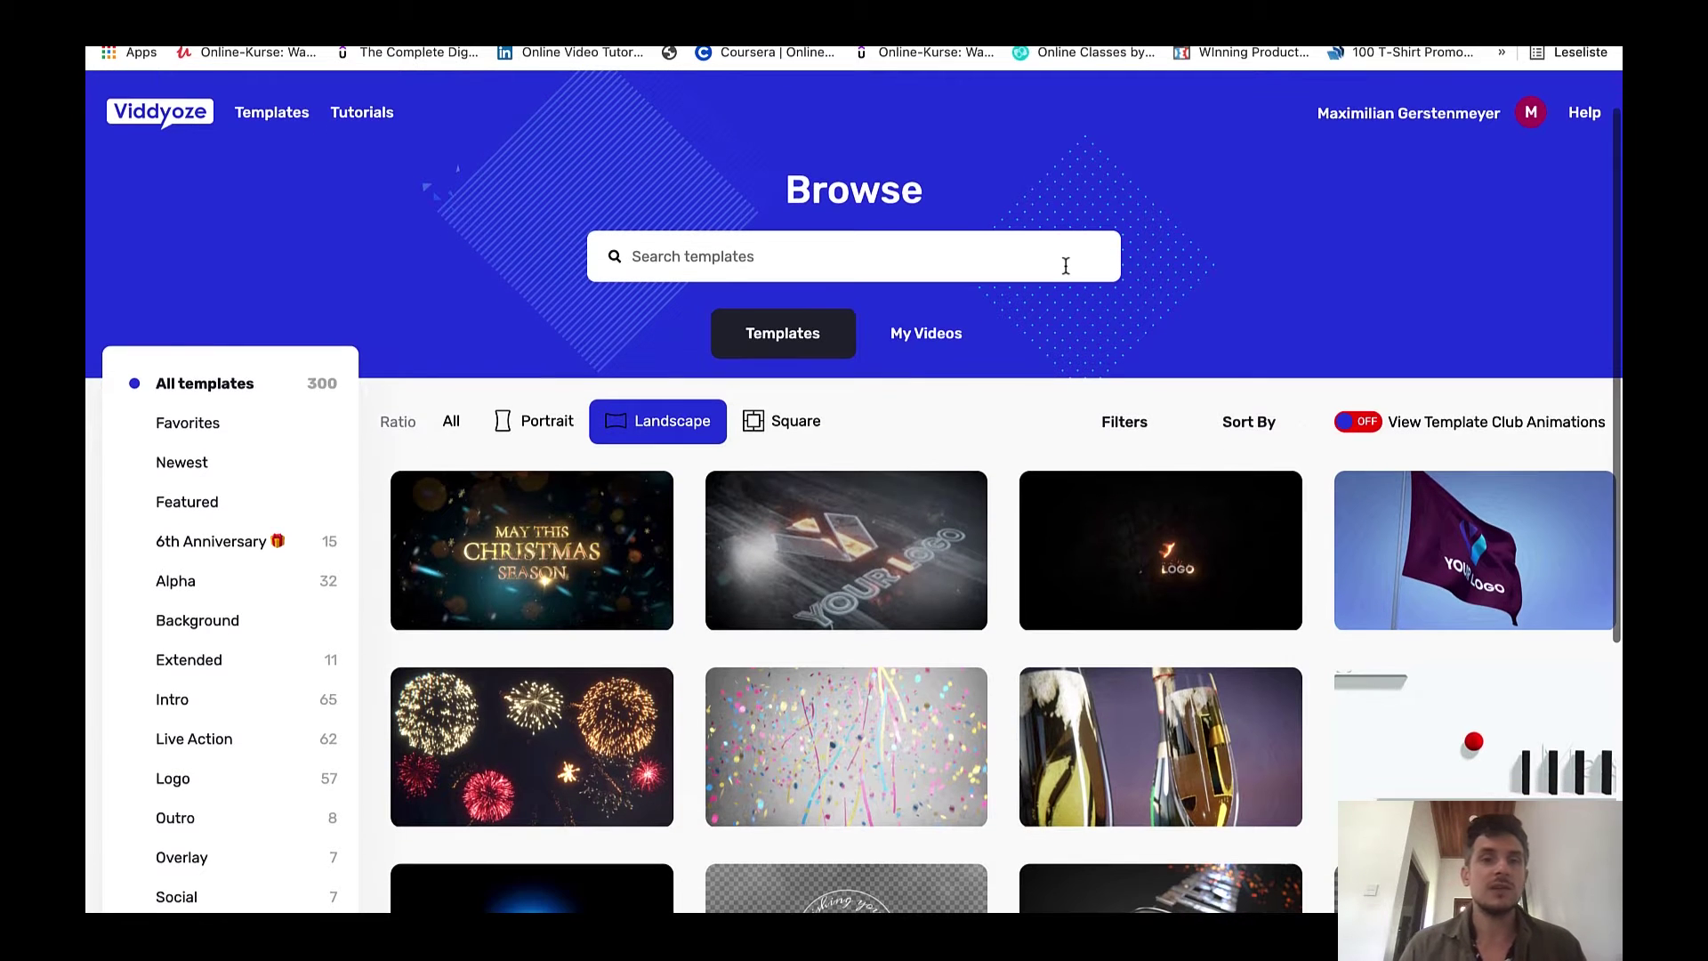
scroll(1063, 266, up, 1)
scroll(686, 553, down, 3)
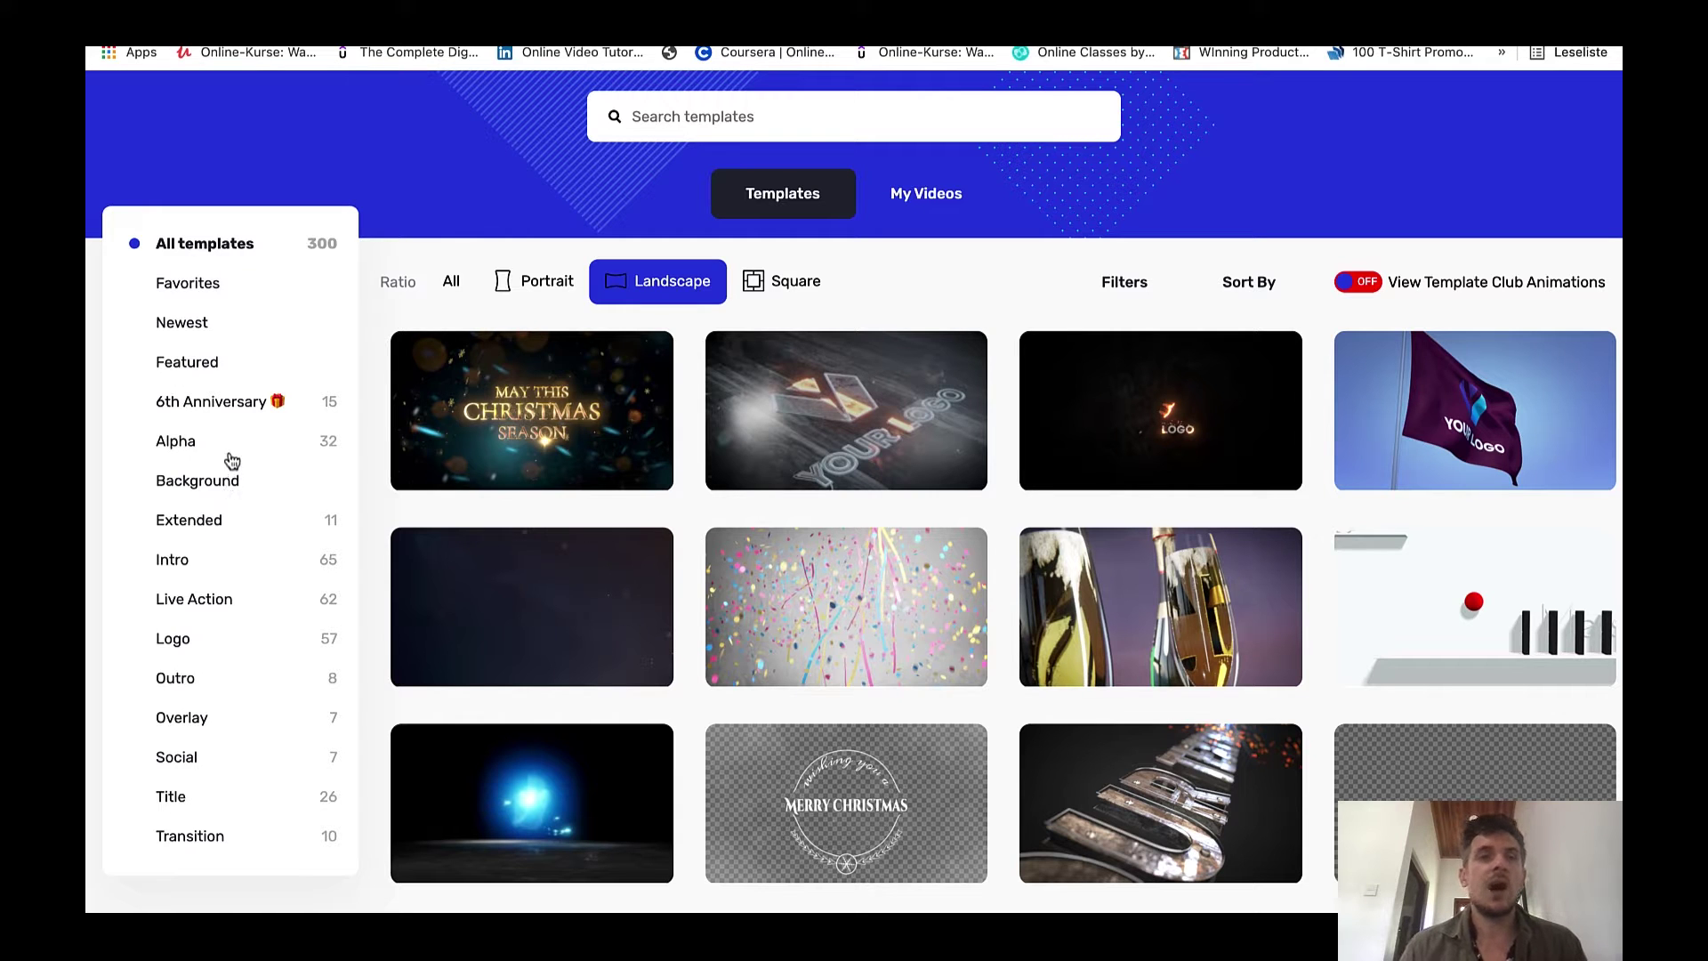
scroll(534, 418, up, 3)
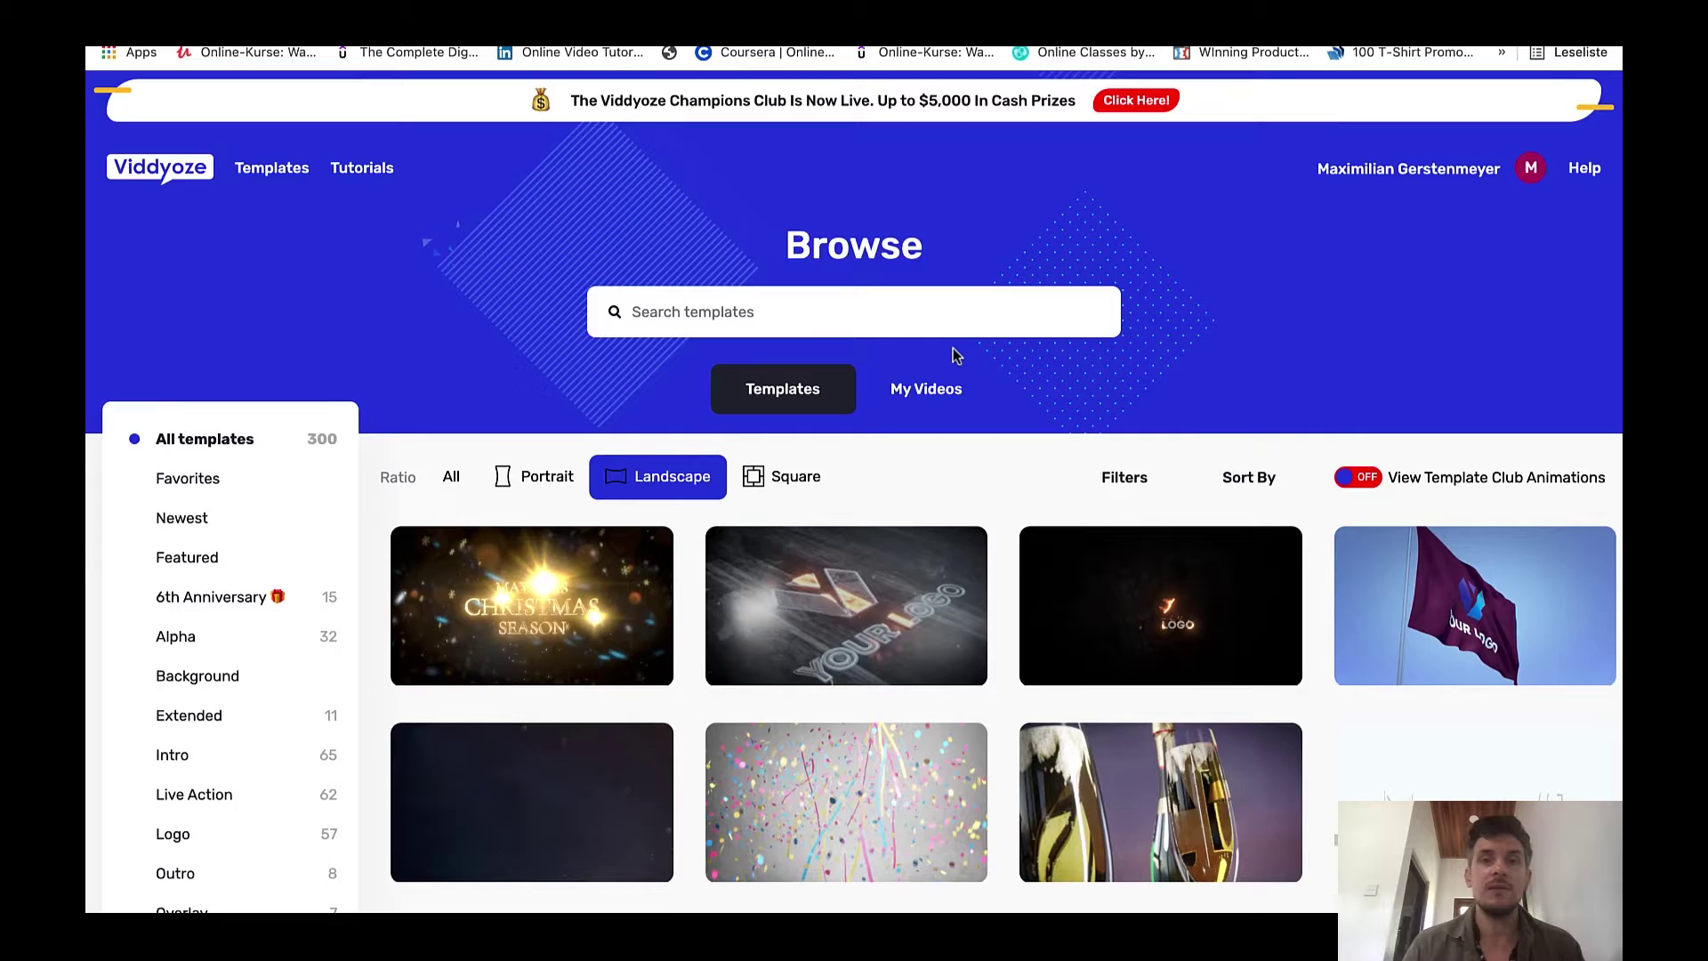
scroll(954, 354, down, 4)
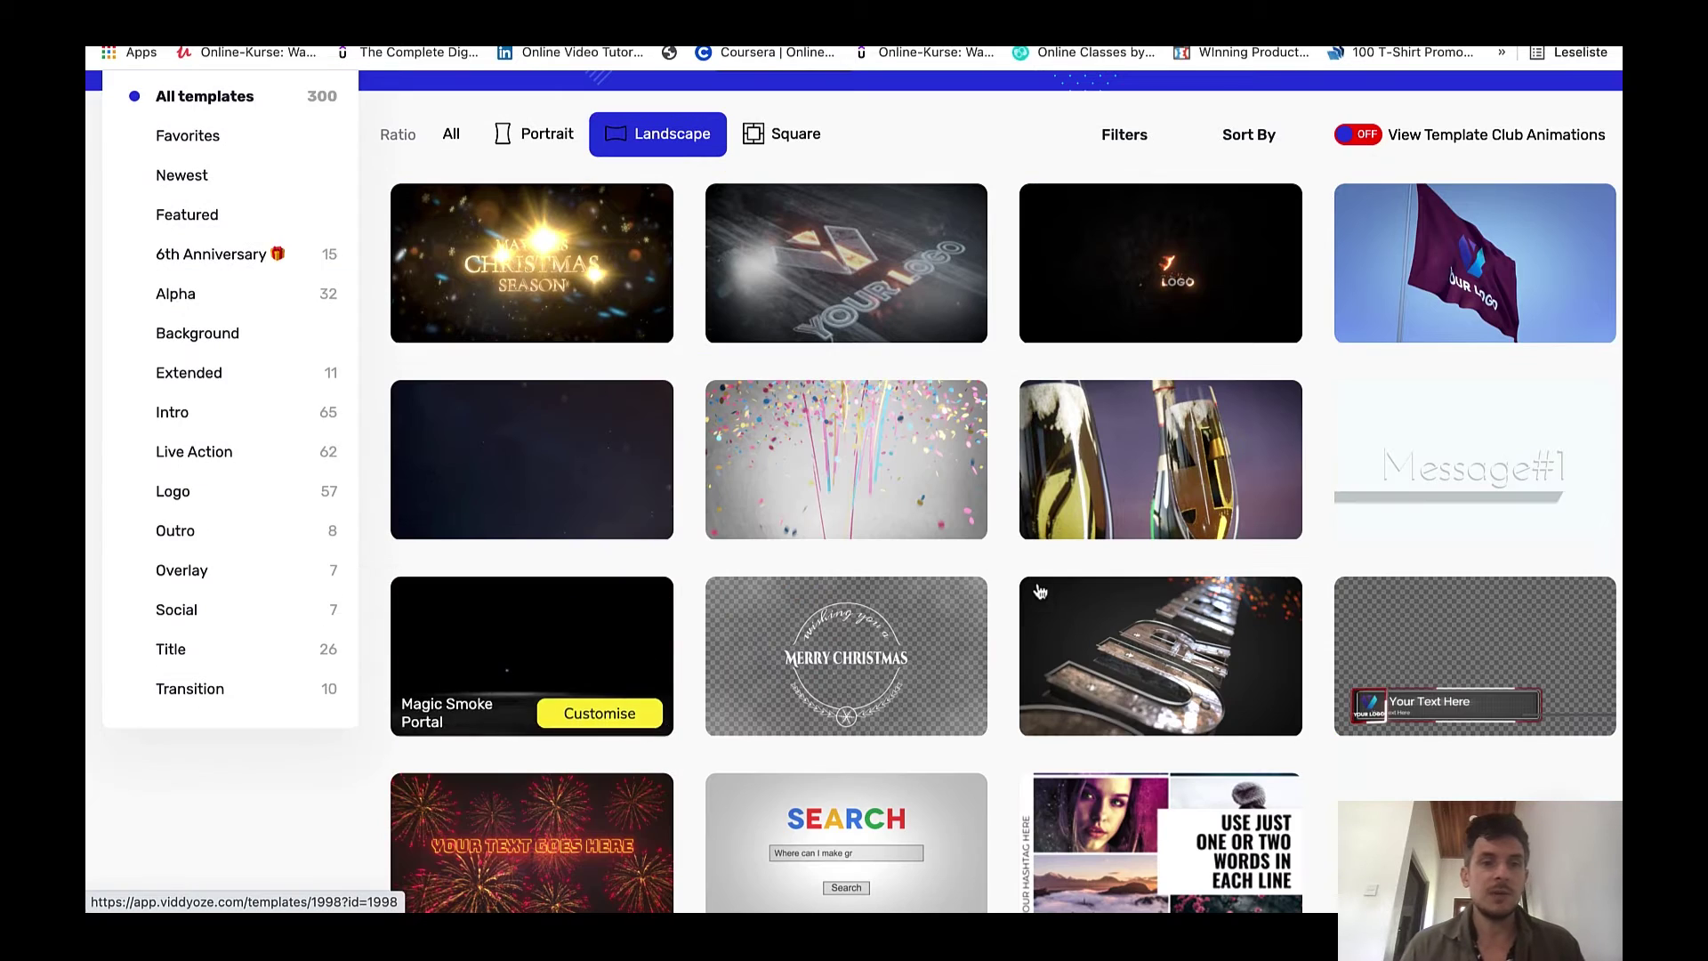
Filter to the Logo category's 57 templates and locate Flag Logo
click(173, 492)
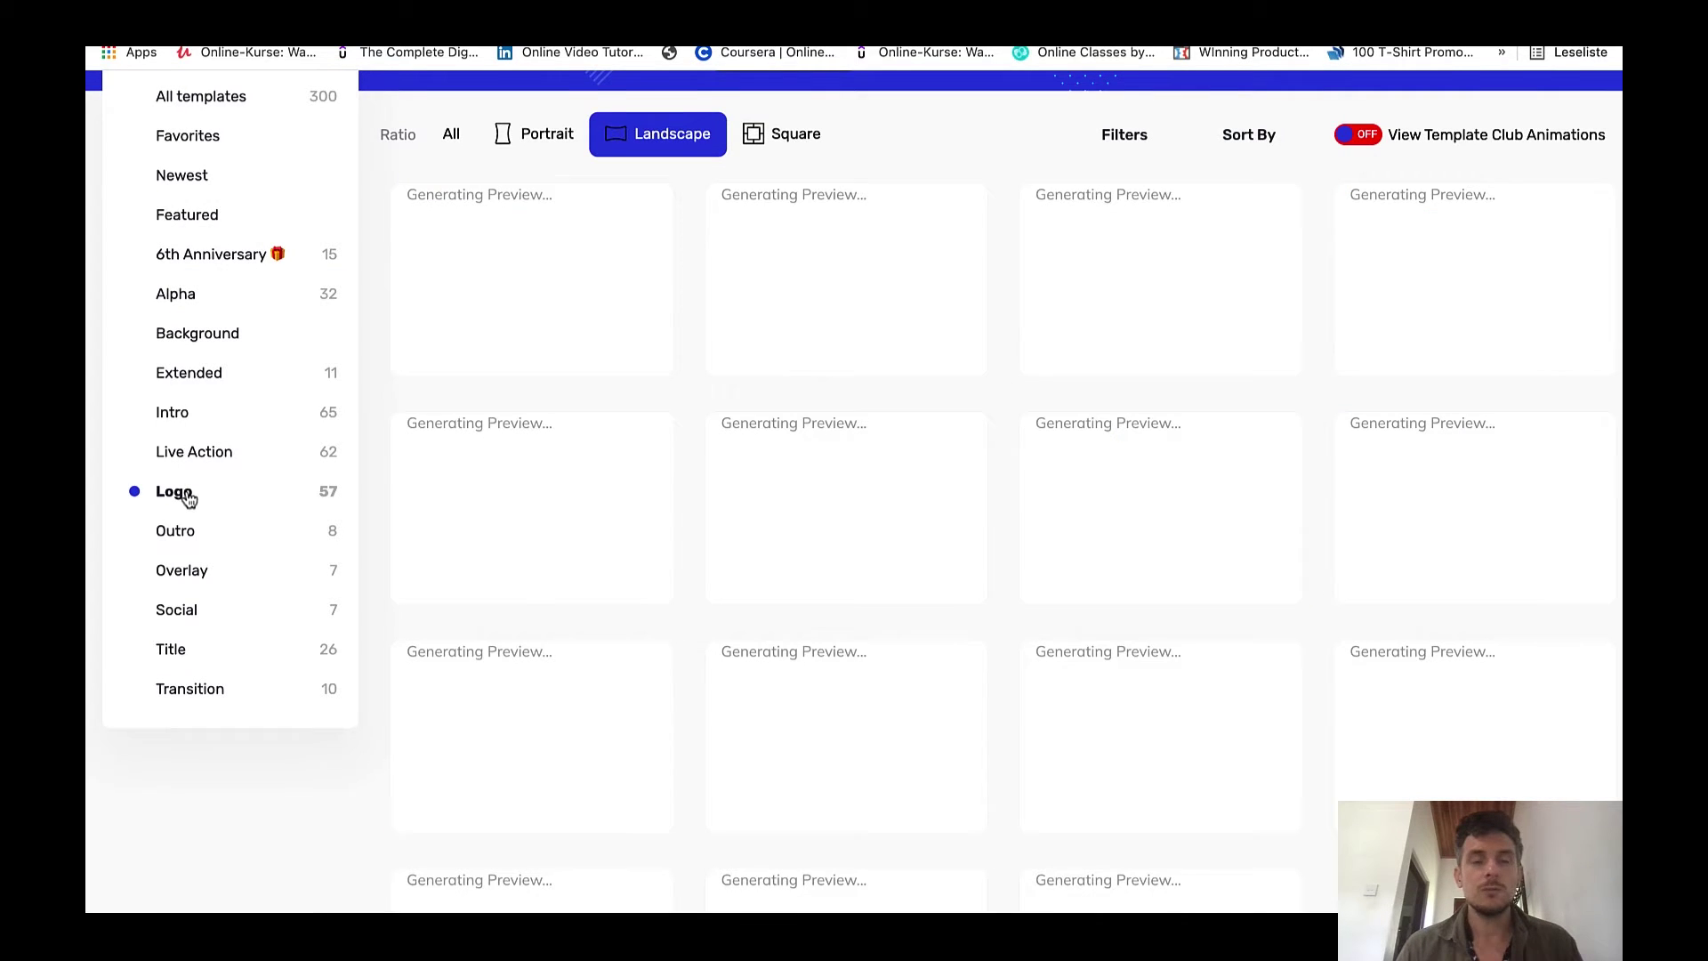
scroll(356, 490, up, 4)
scroll(501, 483, down, 3)
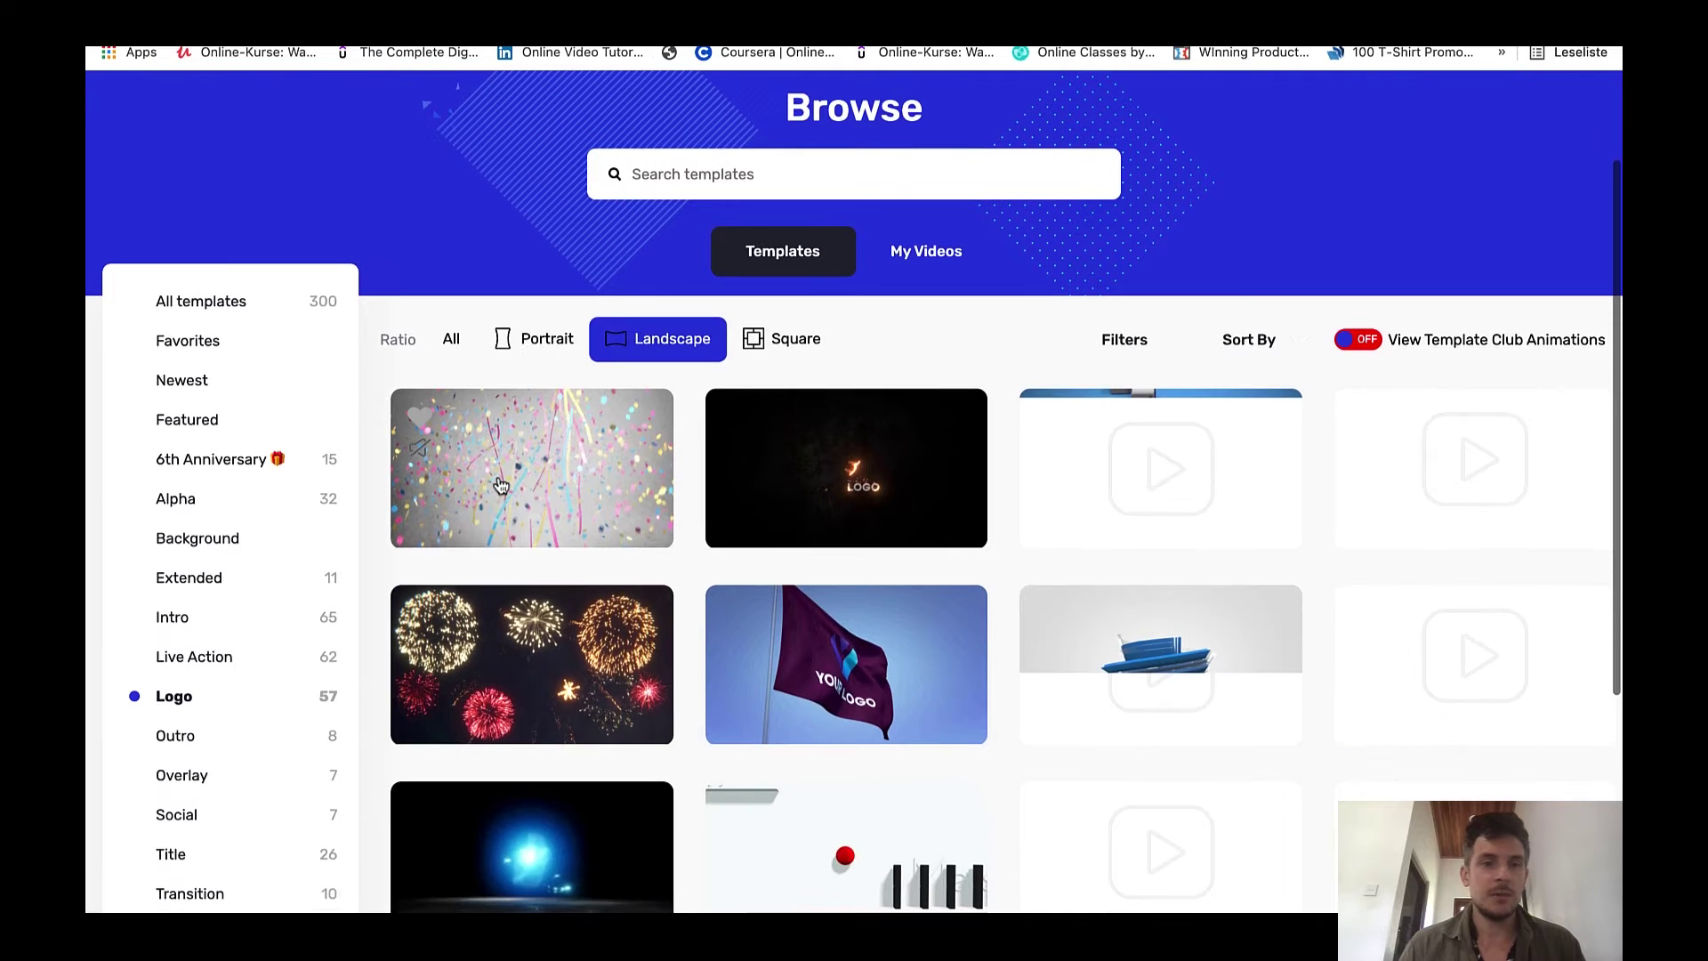
scroll(501, 483, down, 2)
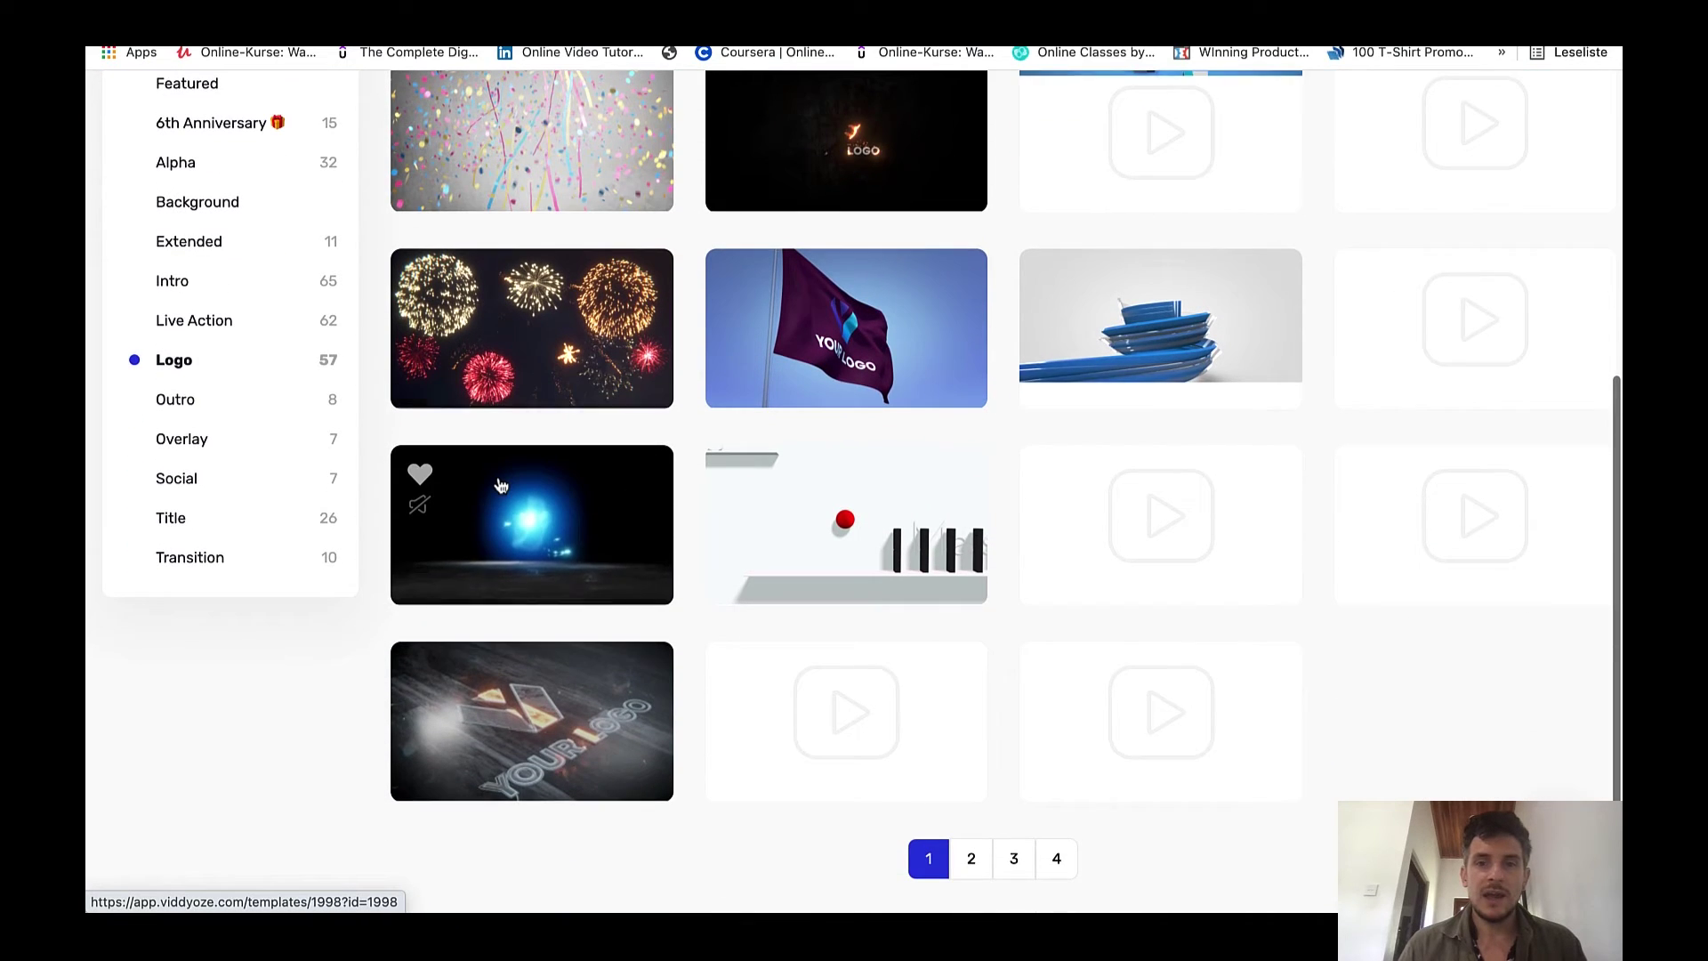
scroll(501, 483, up, 1)
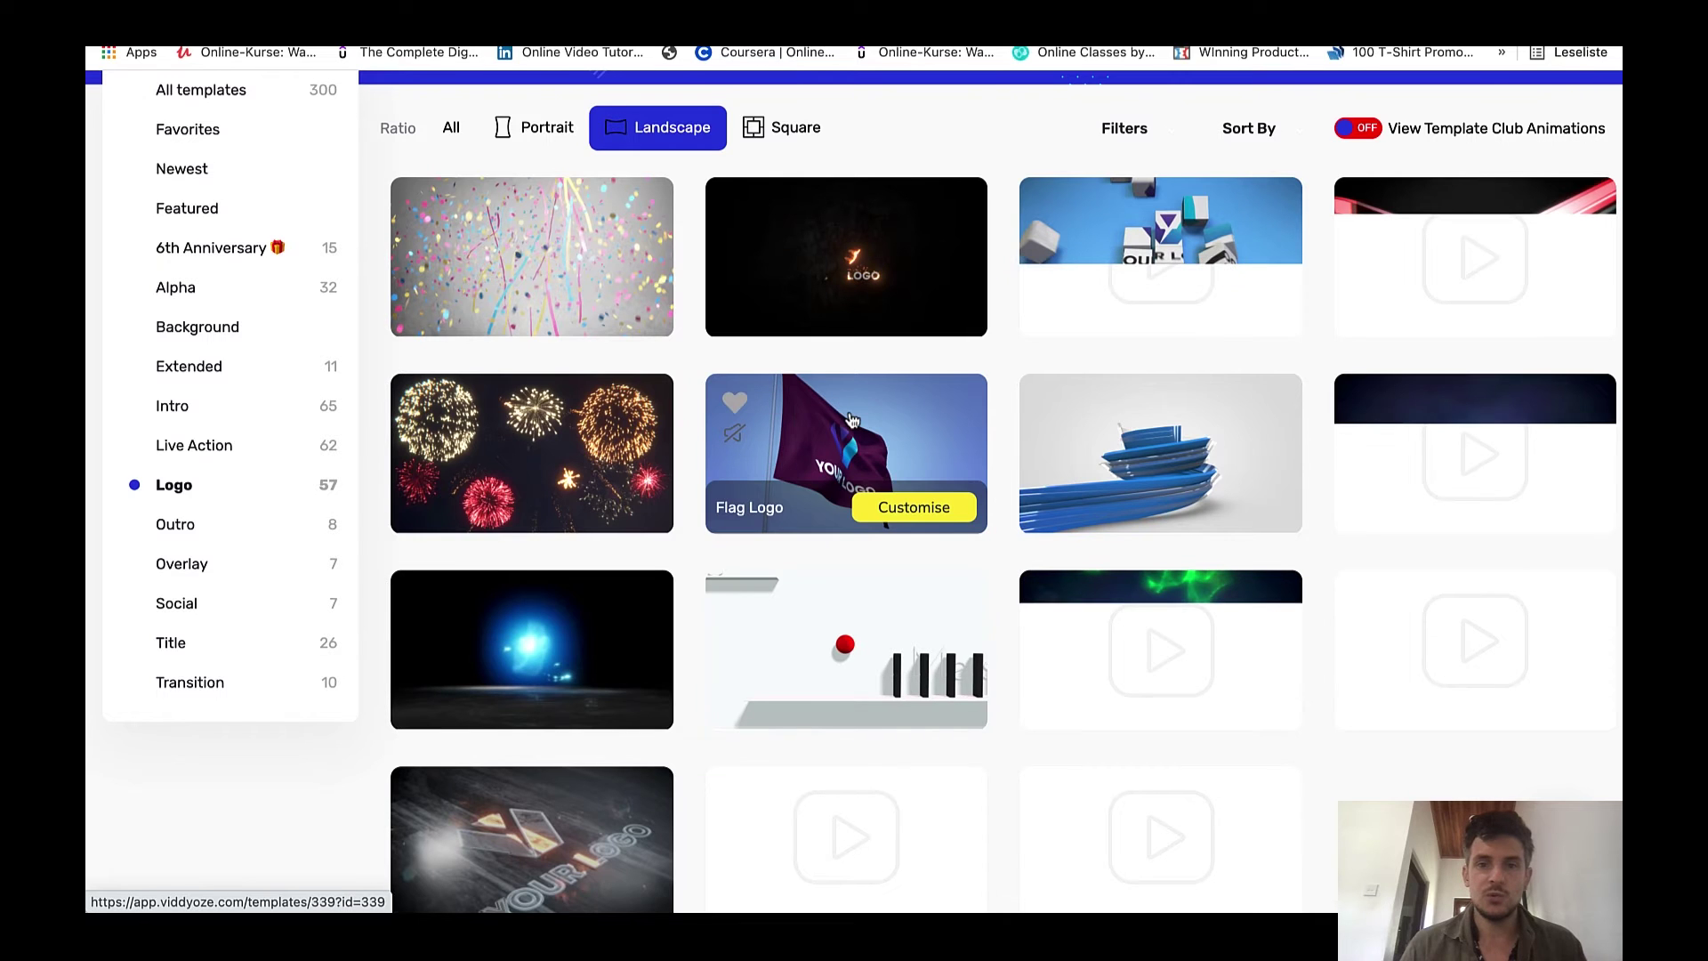
Customise Flag Logo, uploading the fiverrocket logo file found by searching 'fiverr'
click(916, 512)
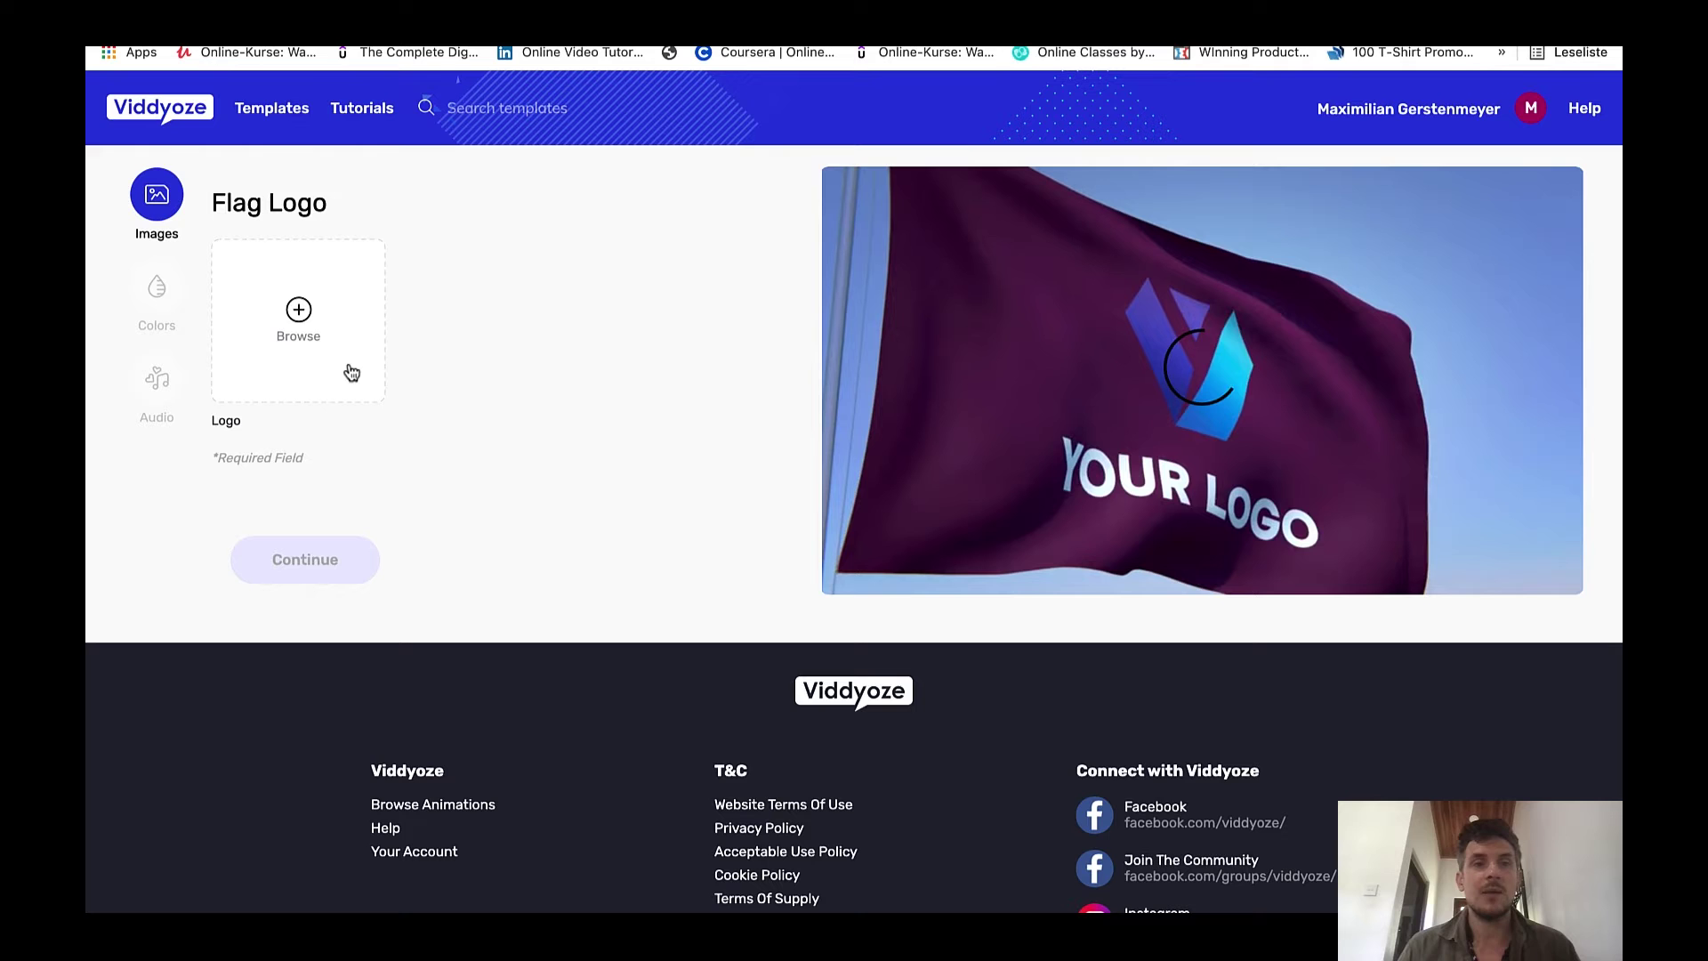
click(303, 320)
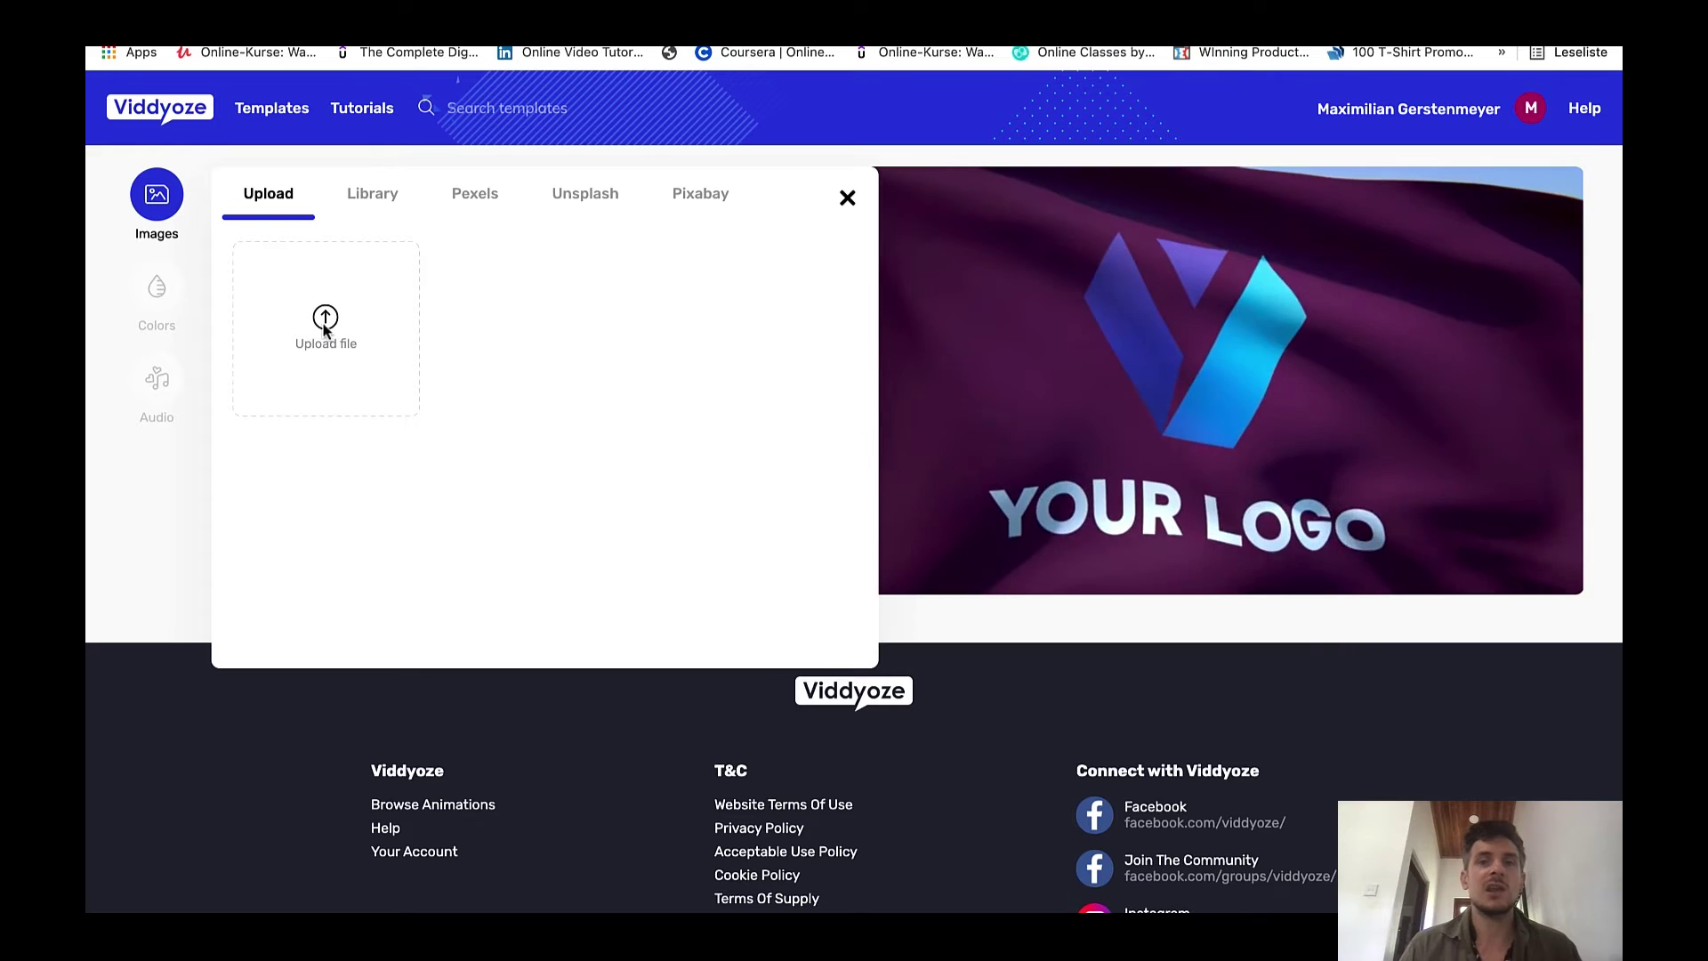
click(326, 331)
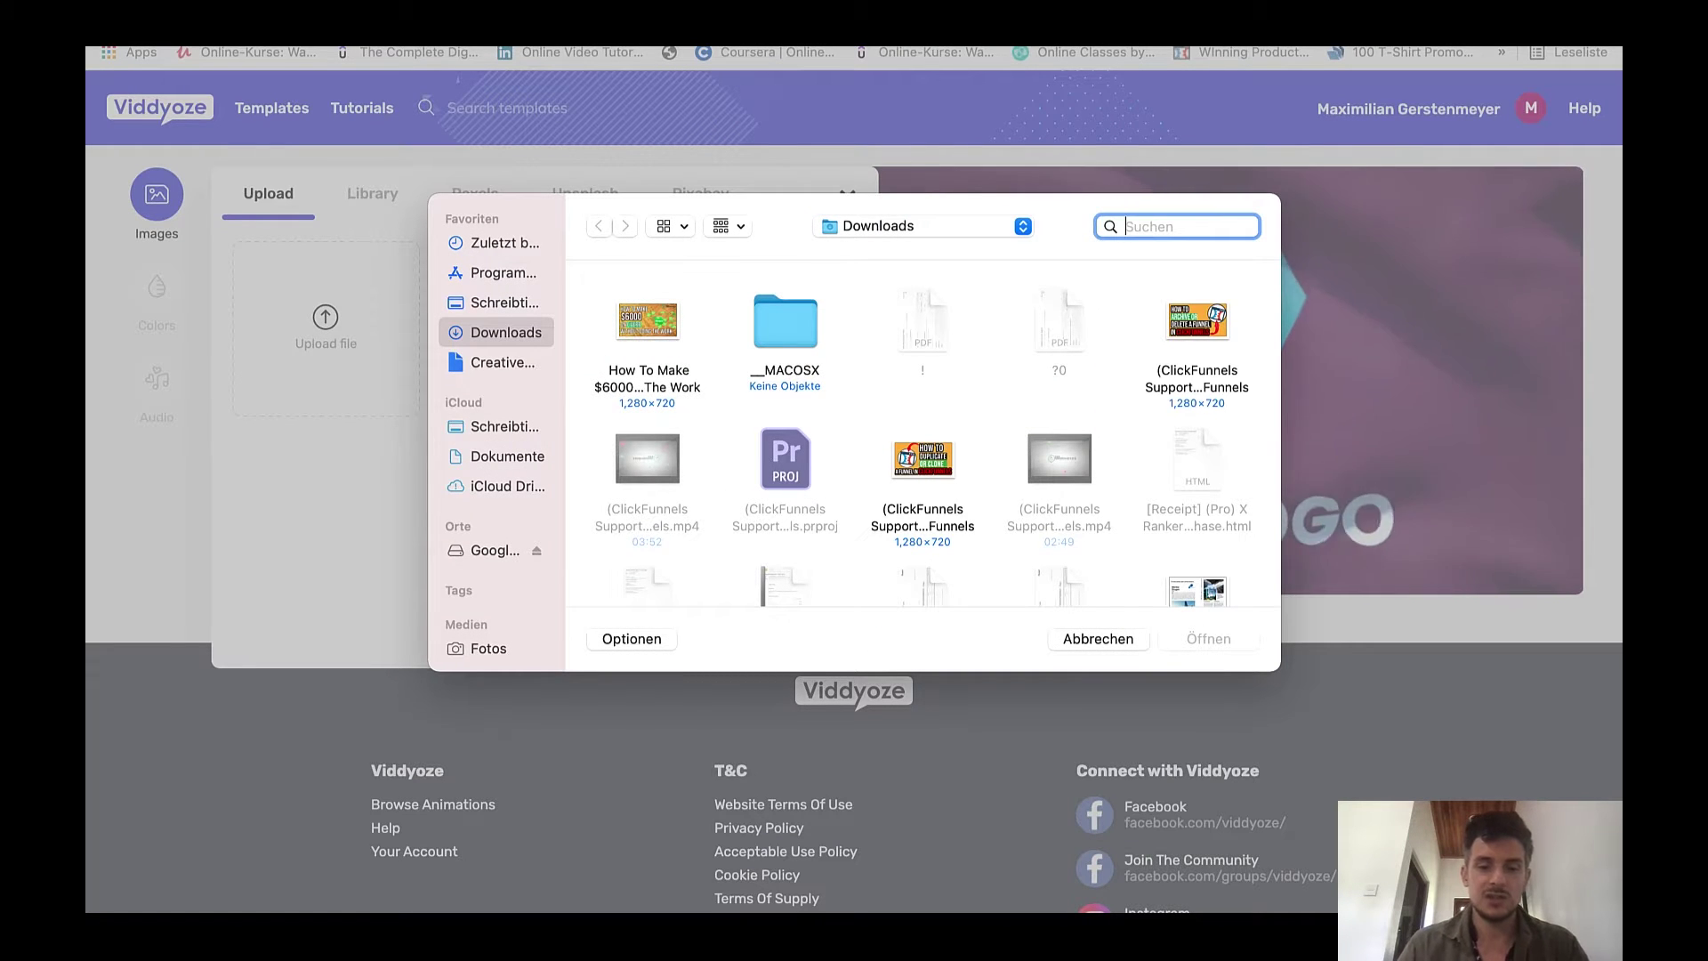
text(fiverr)
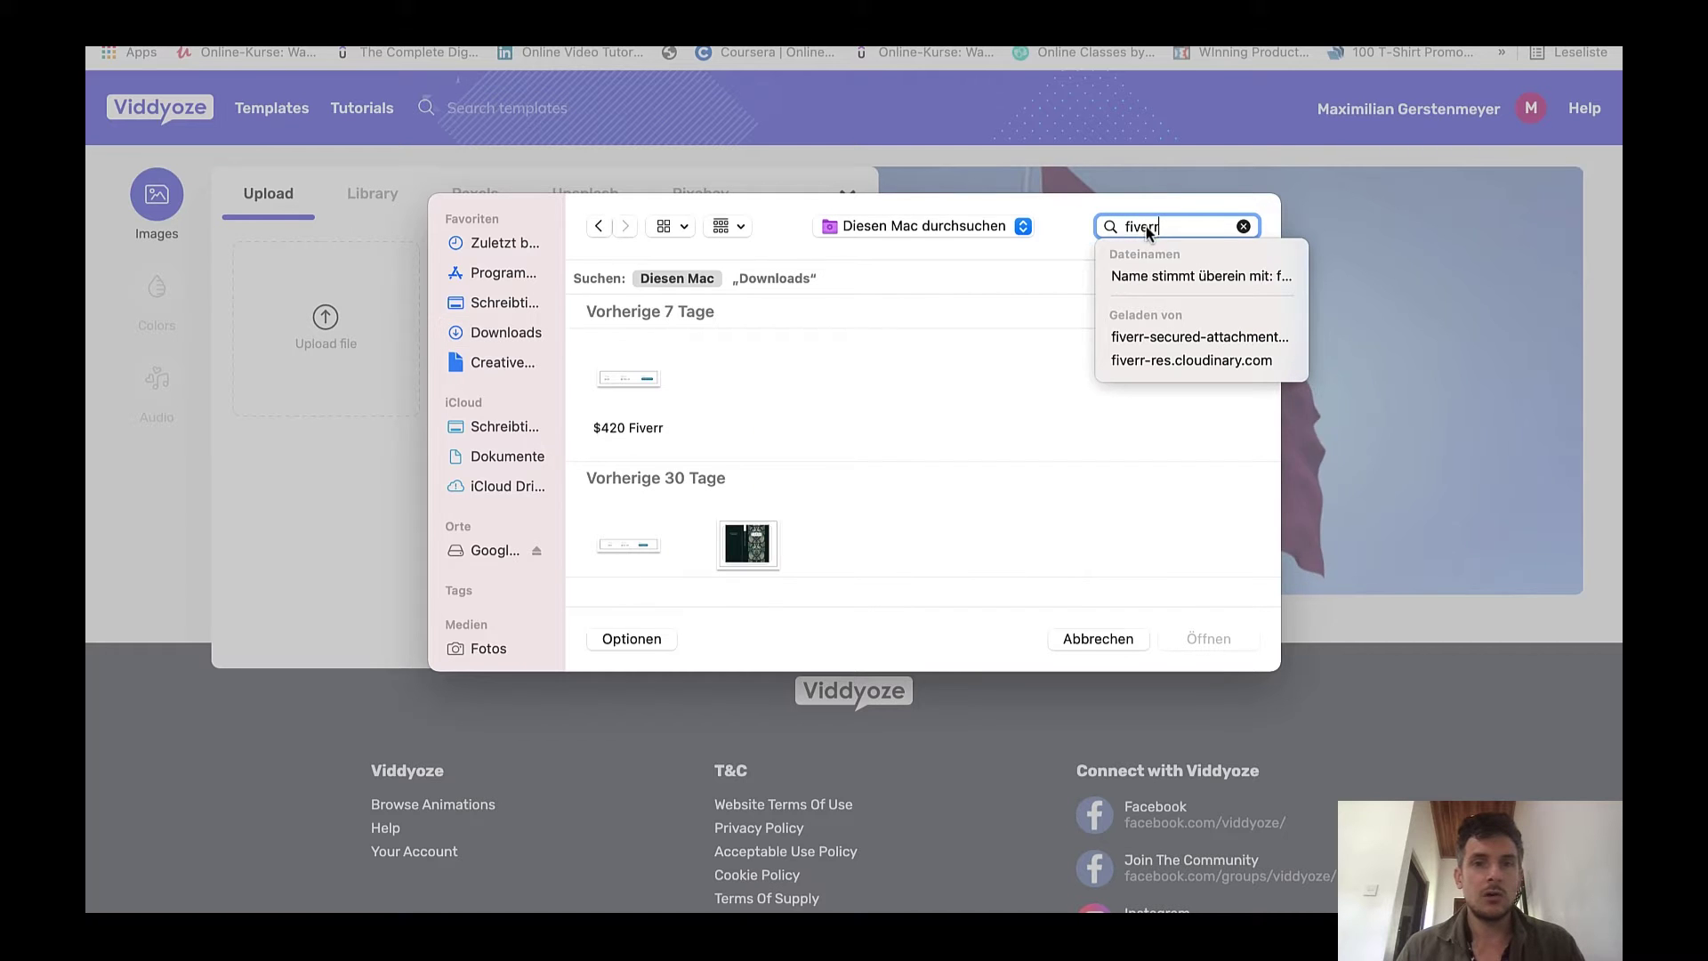
scroll(905, 398, down, 10)
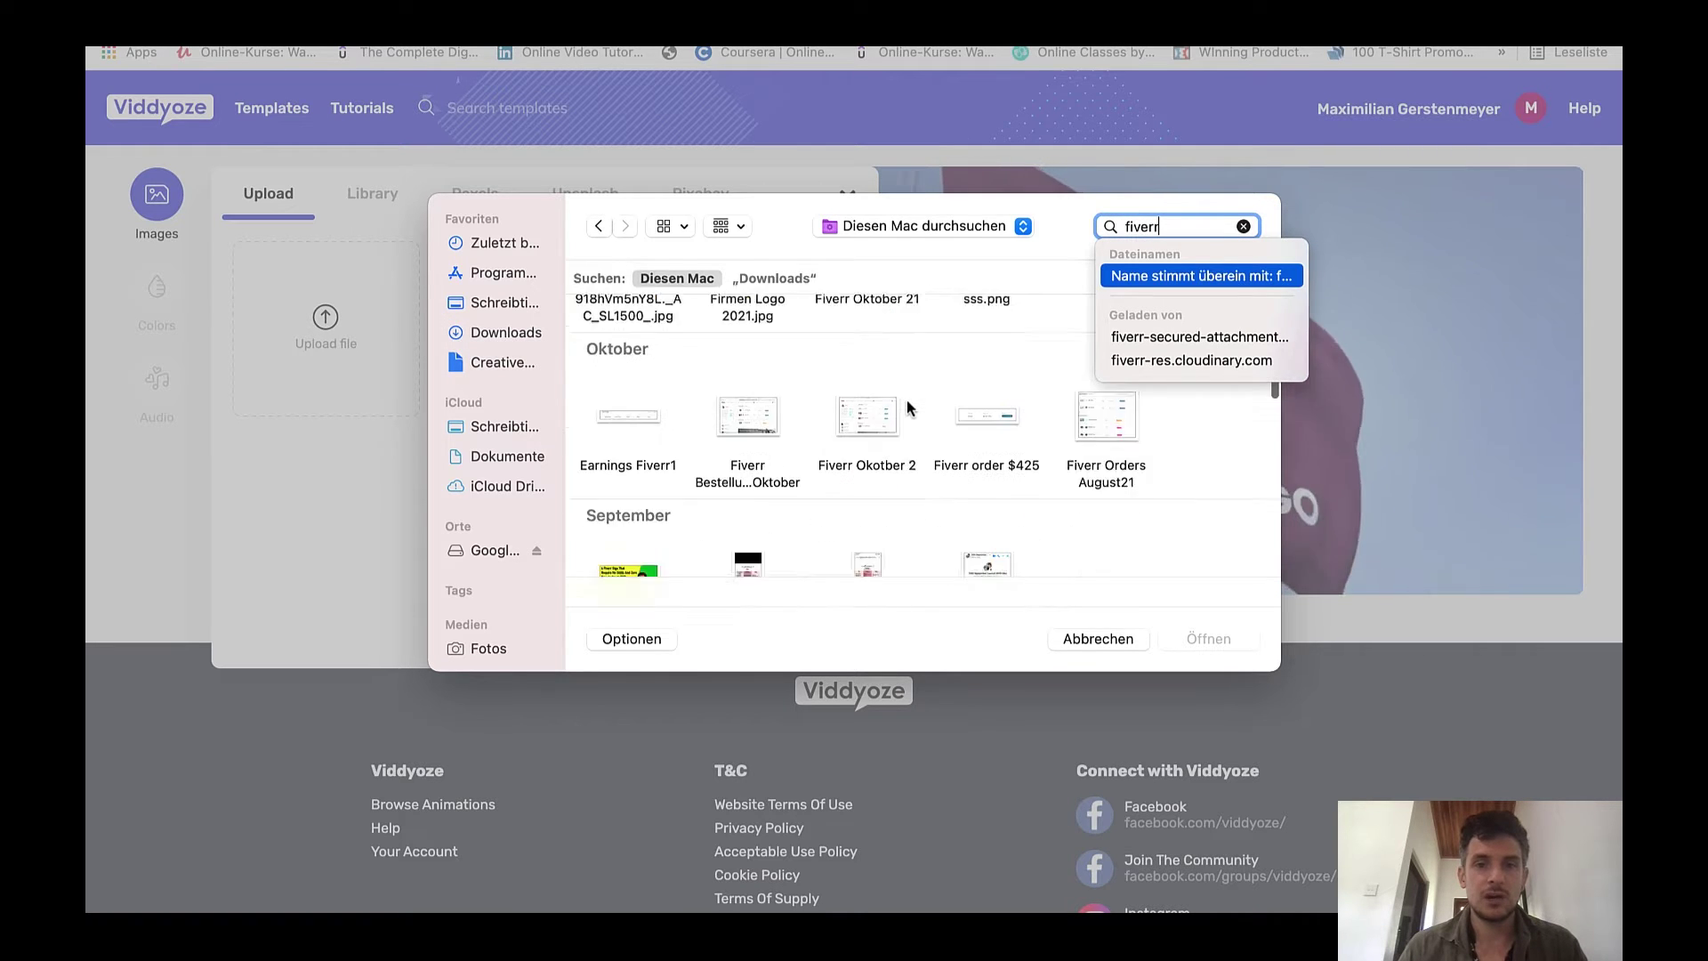
key(Escape)
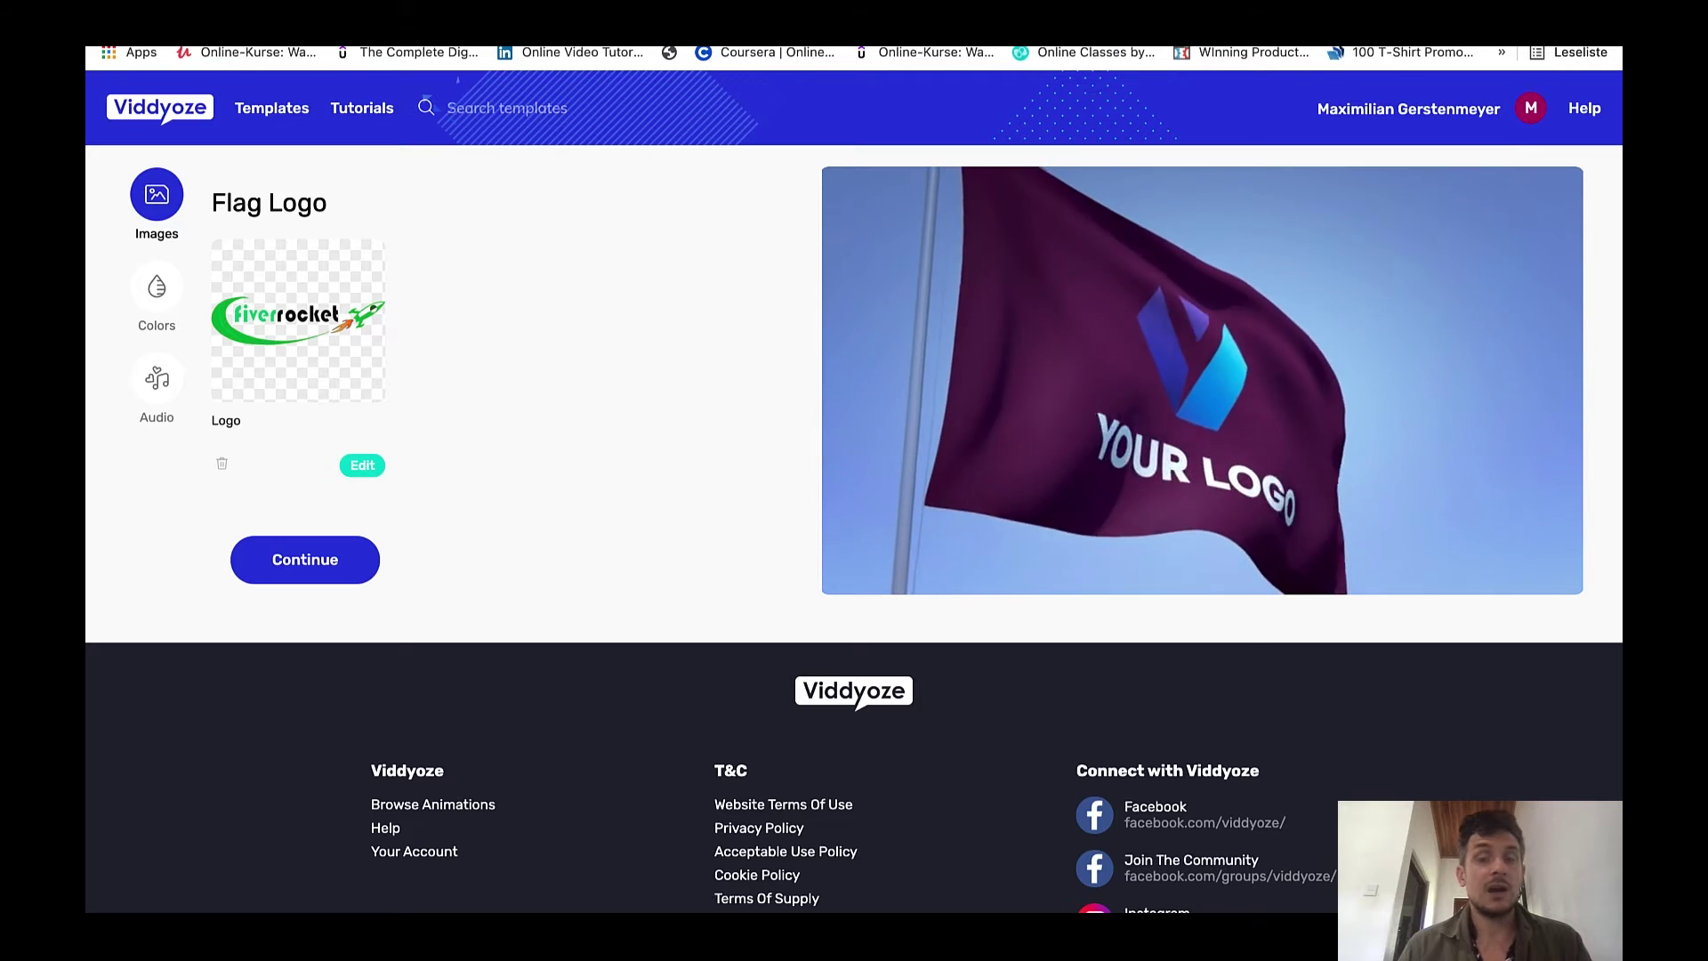
mouse_move(1046, 453)
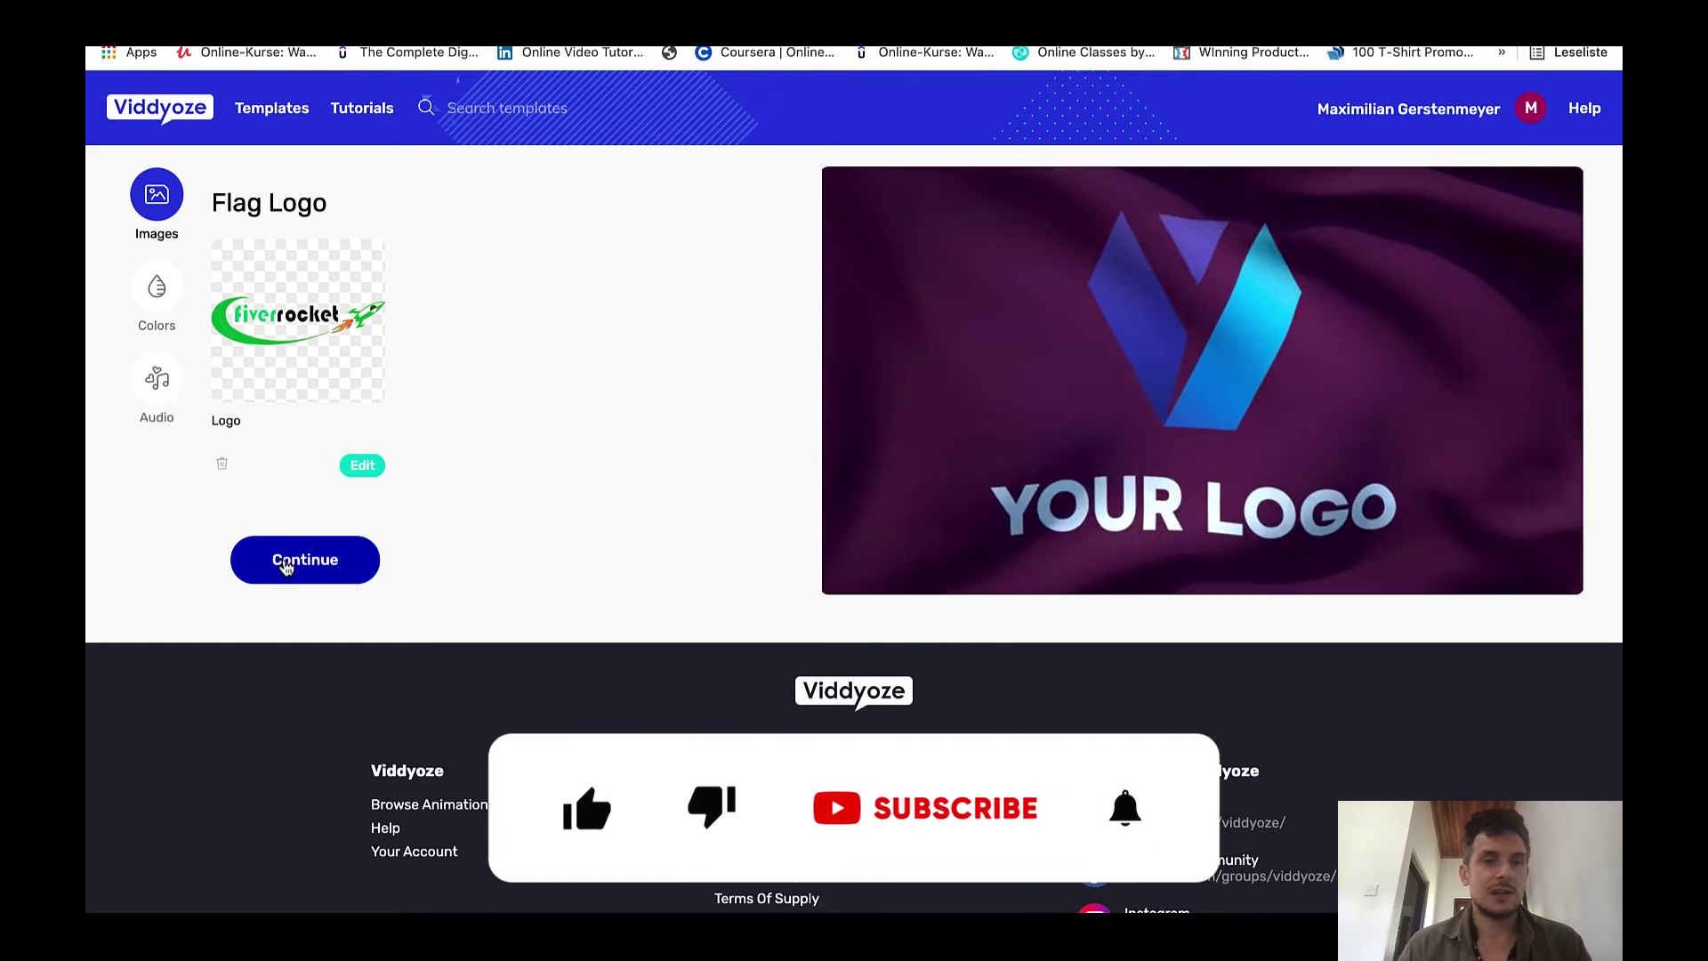
Set the flag colour to black (#000000), then move on to the audio options
click(286, 566)
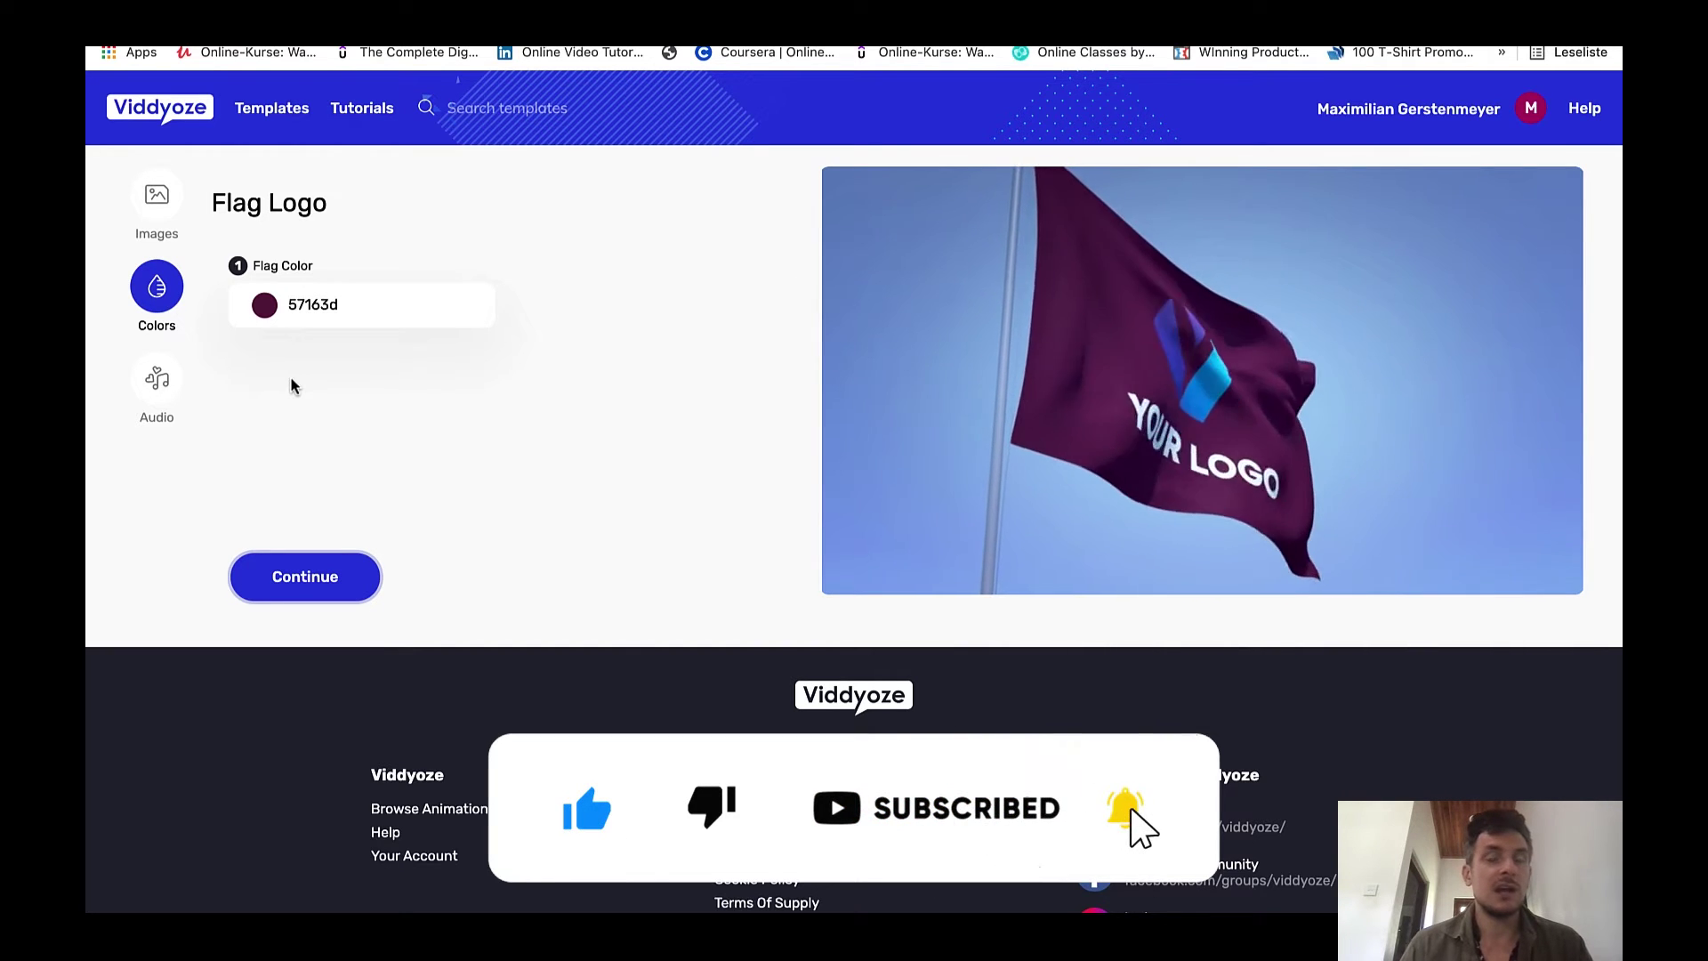
mouse_move(908, 350)
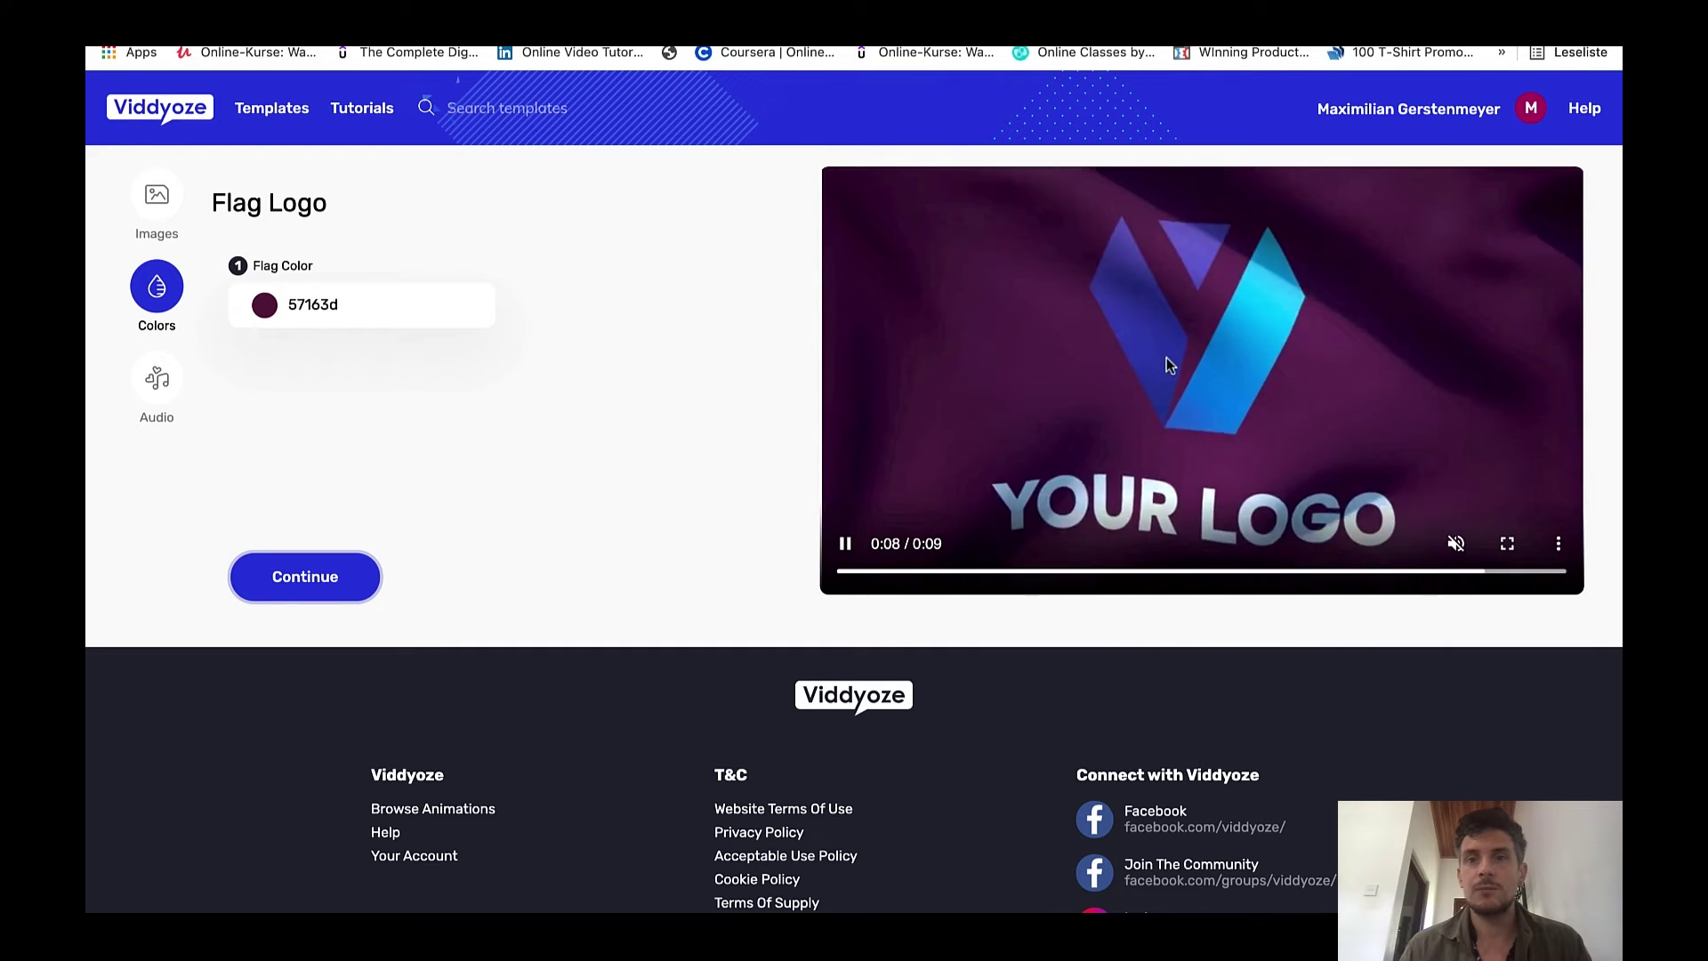
click(285, 305)
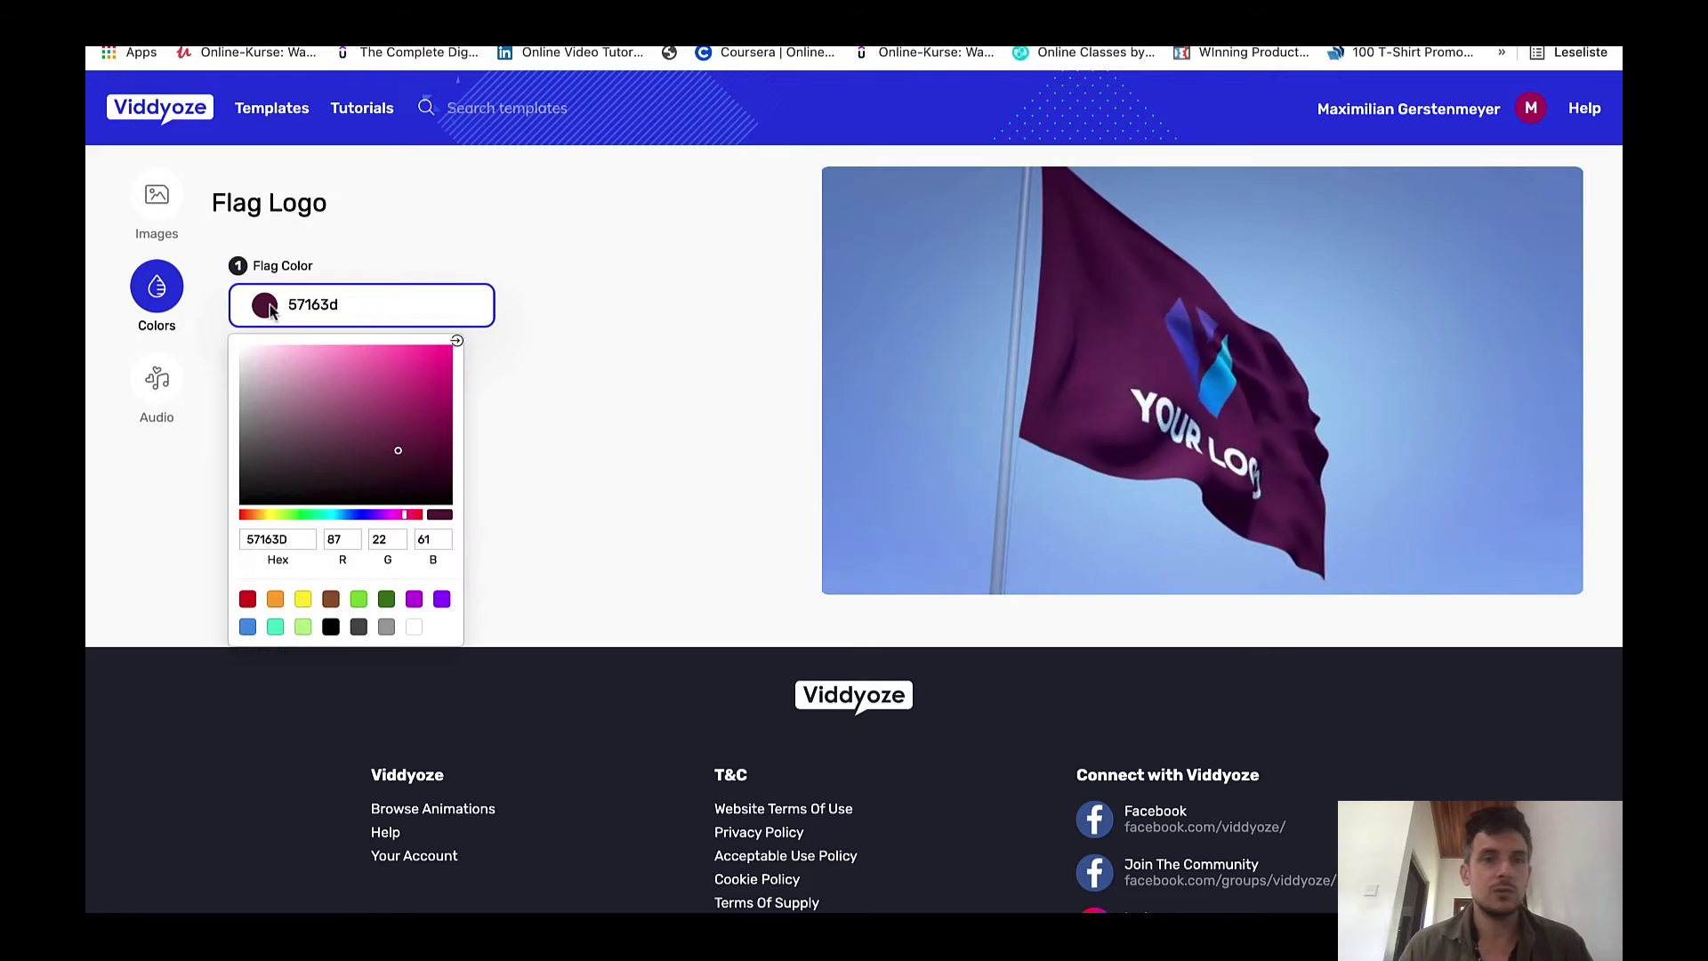
click(414, 626)
click(330, 567)
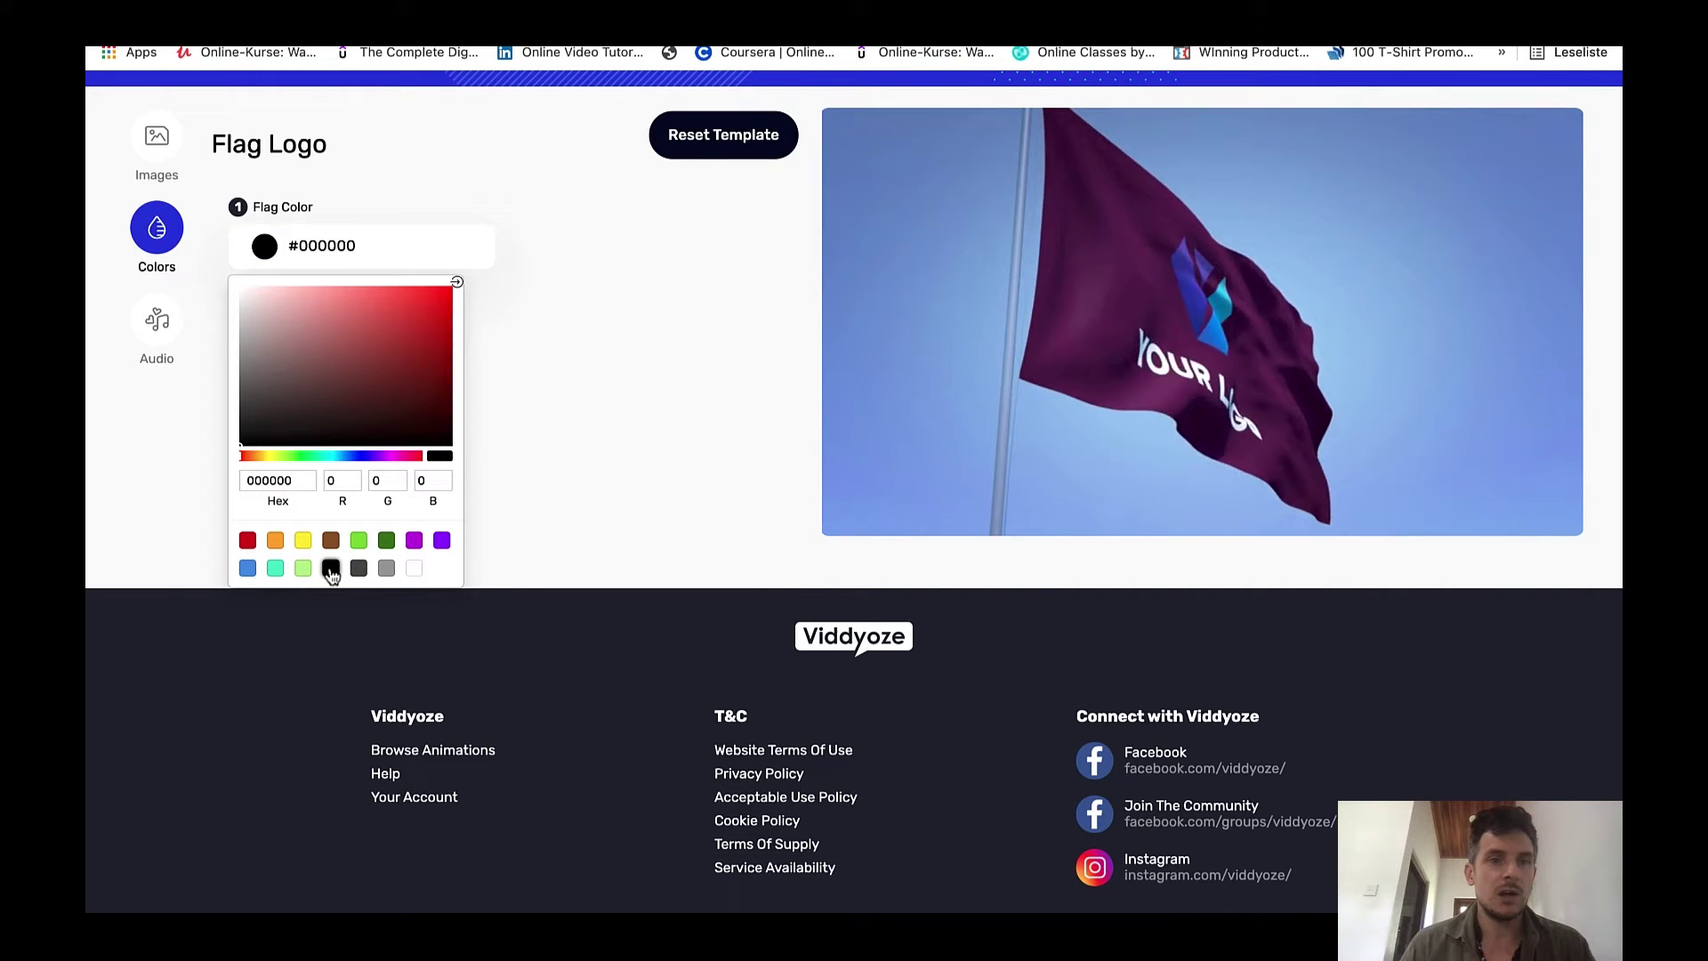
click(595, 412)
scroll(516, 455, down, 1)
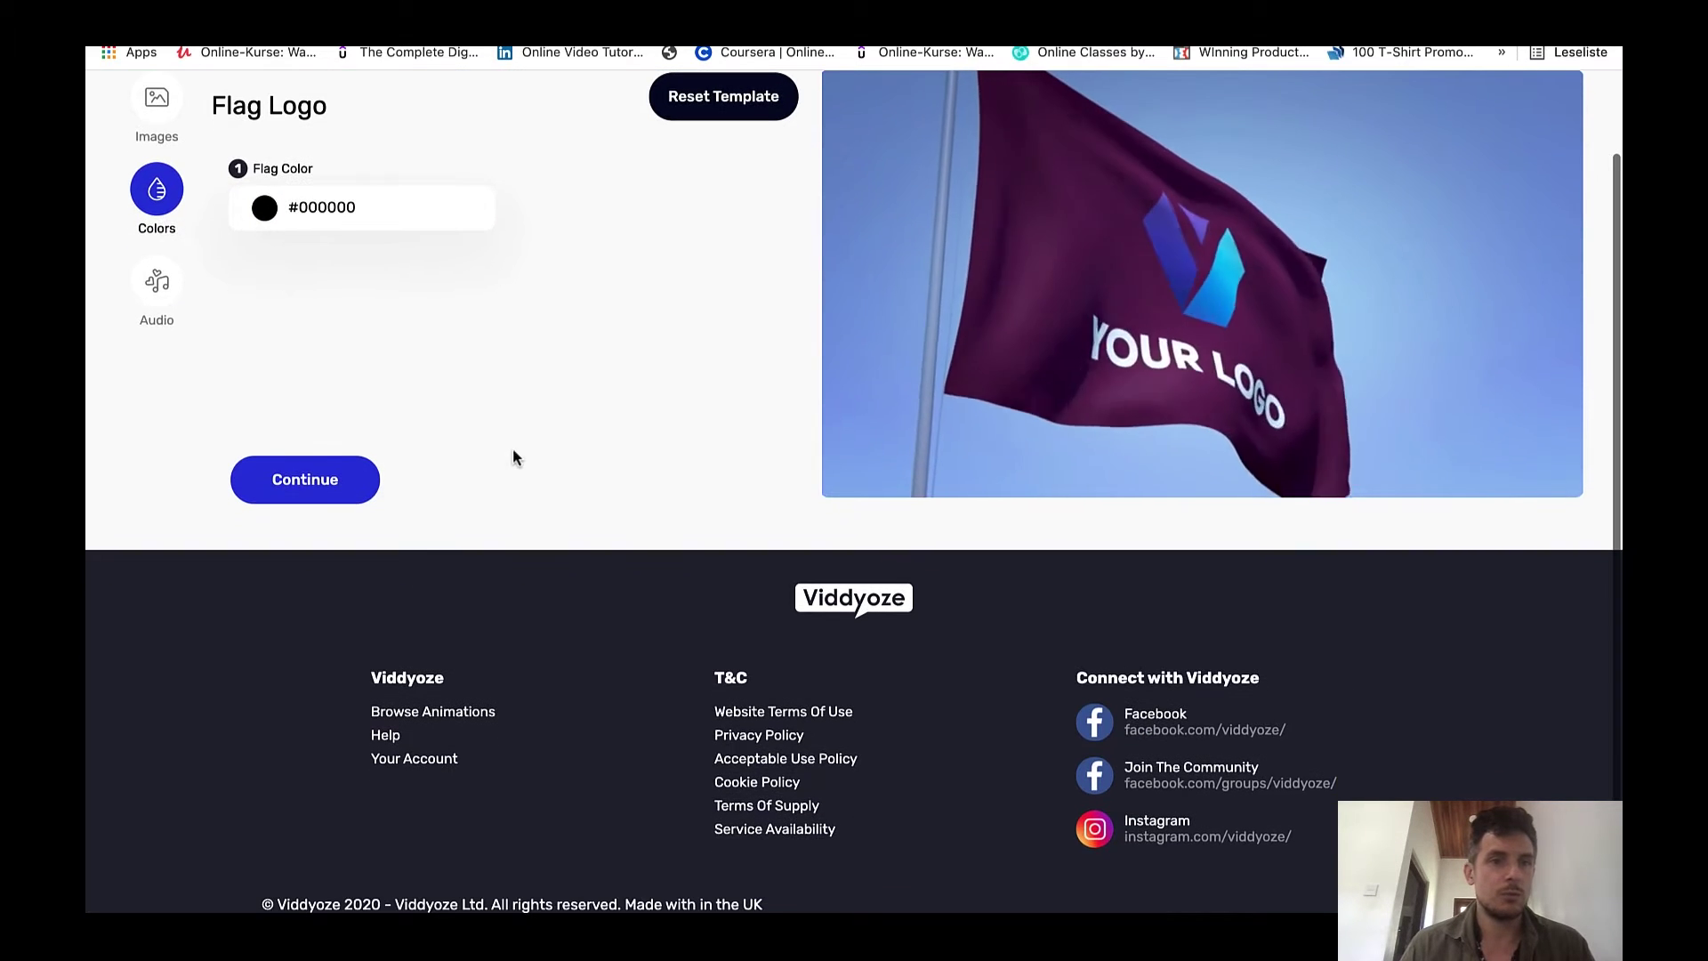
click(153, 279)
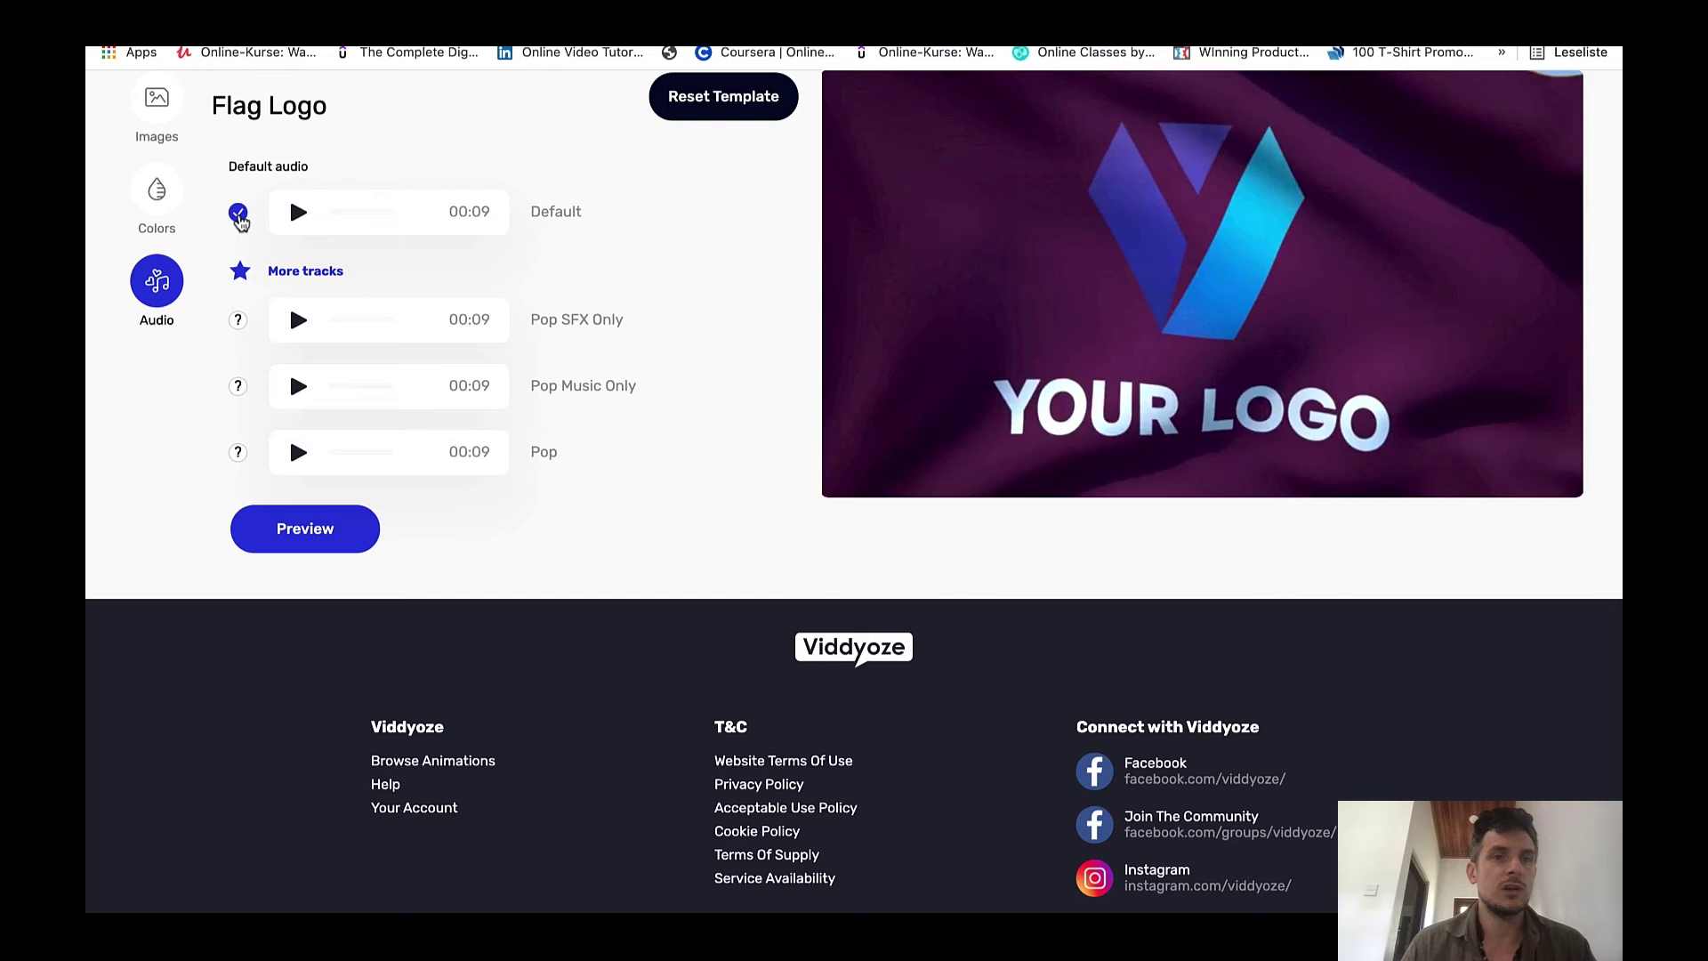
Keep the Default audio track, preview the black flag with the logo, and start rendering
click(238, 214)
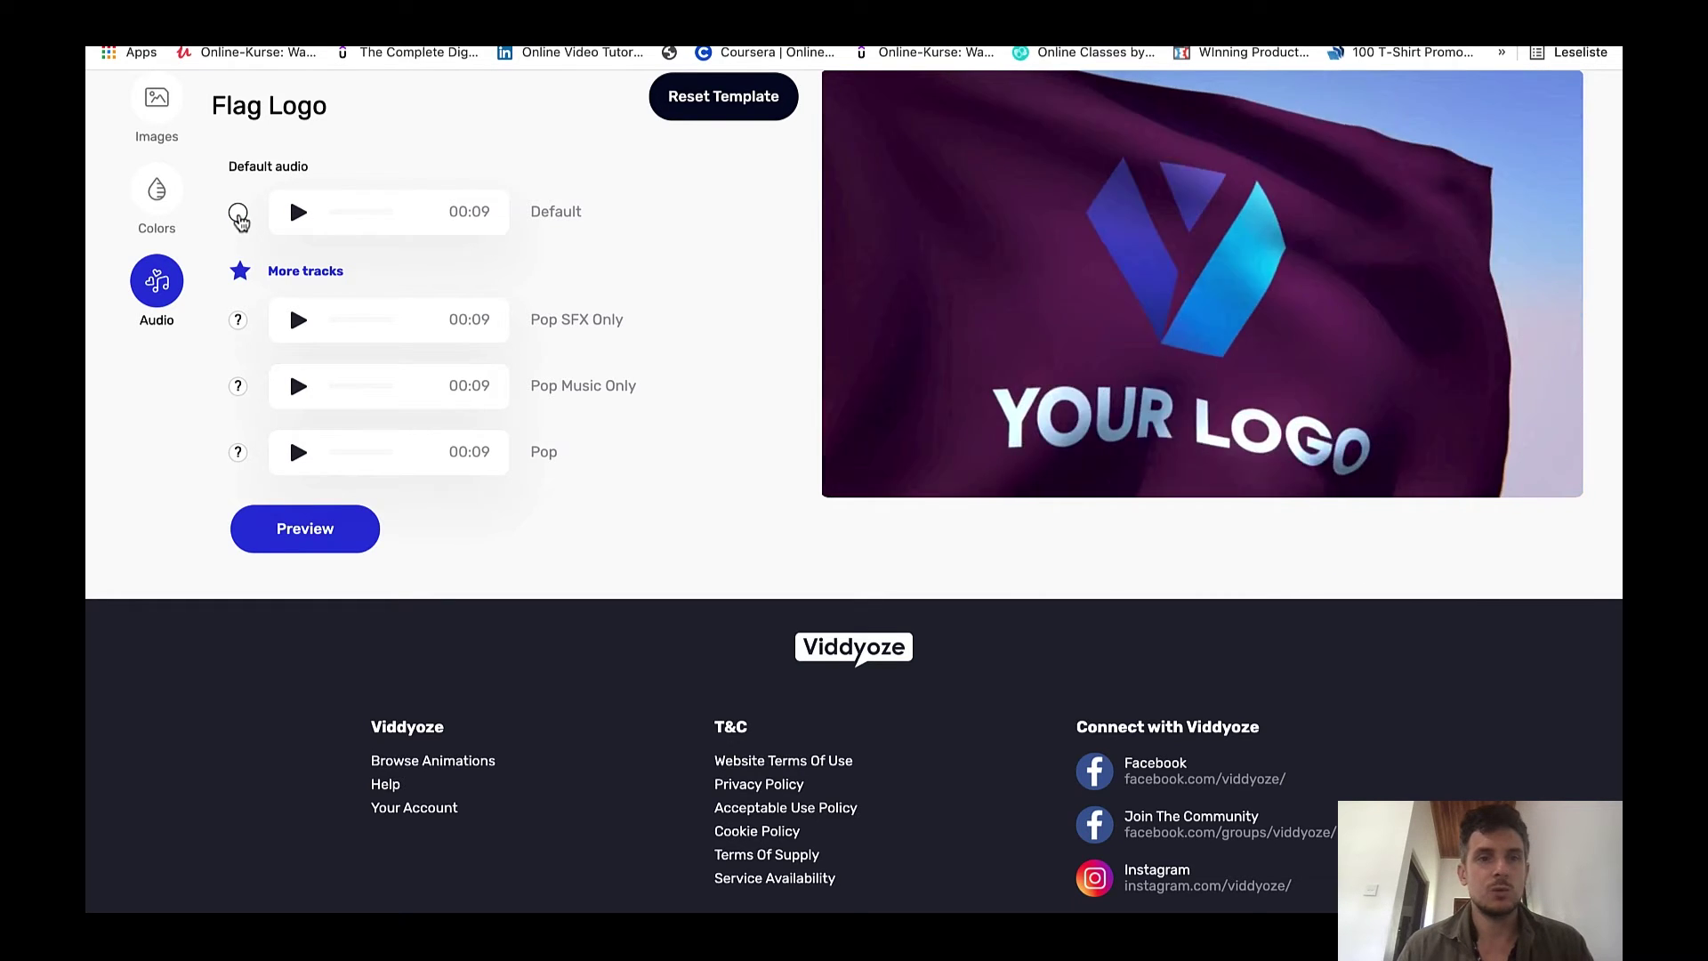
click(238, 213)
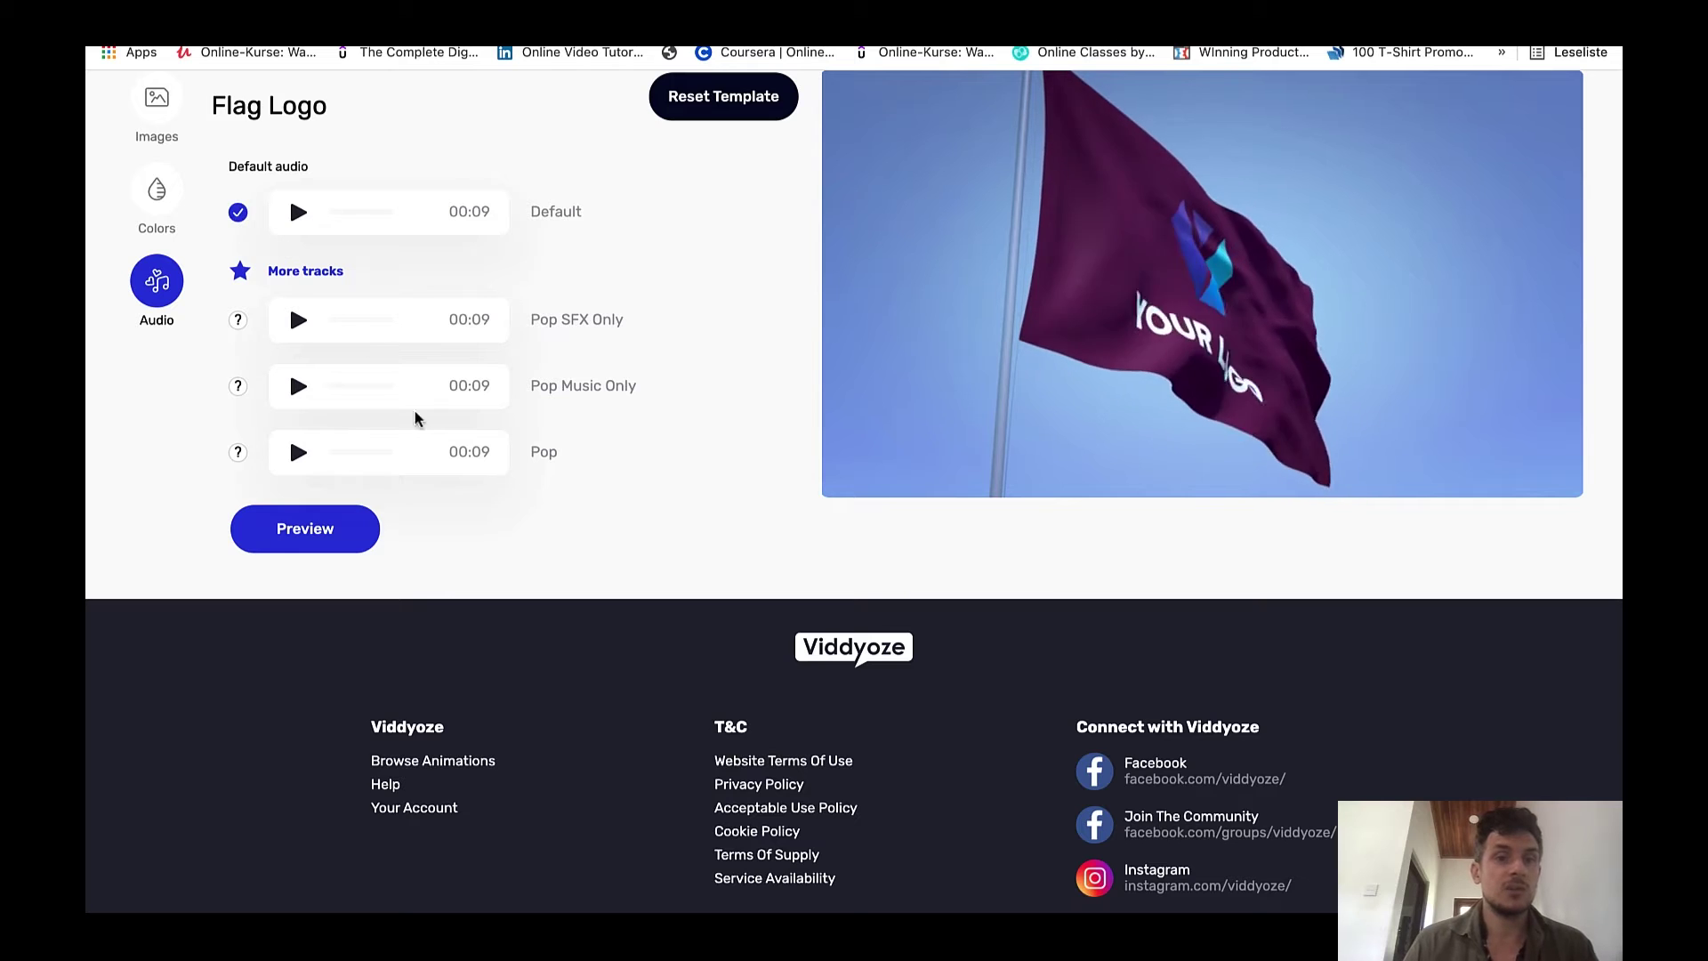
click(344, 527)
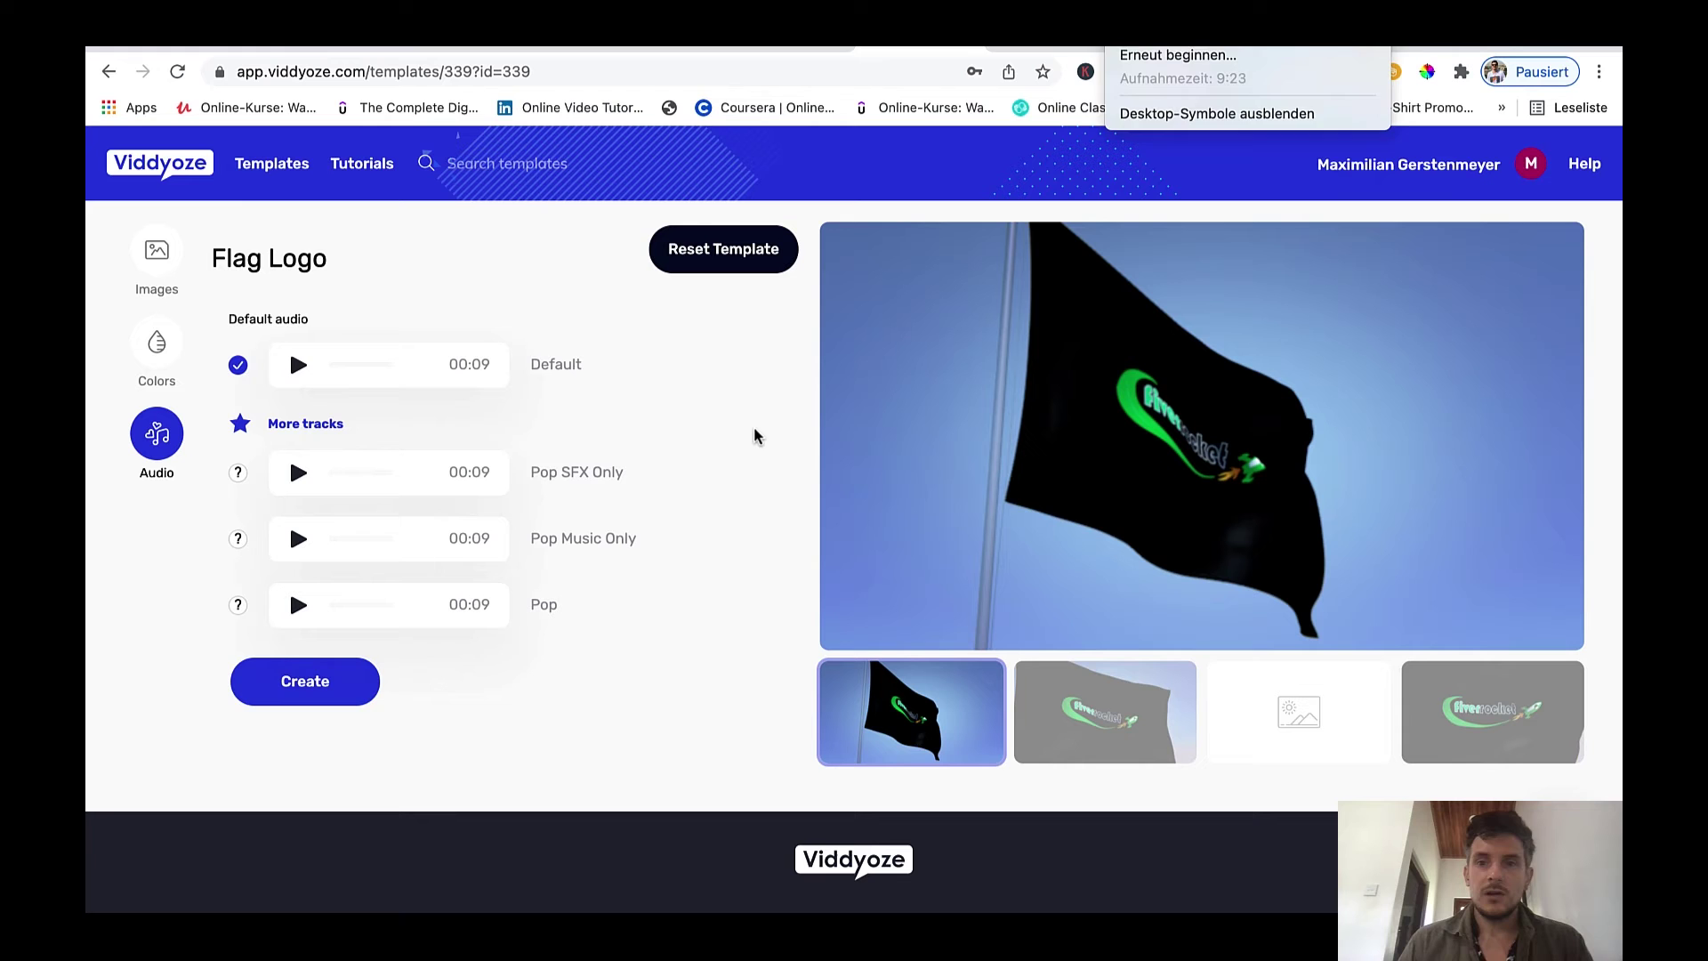
click(755, 435)
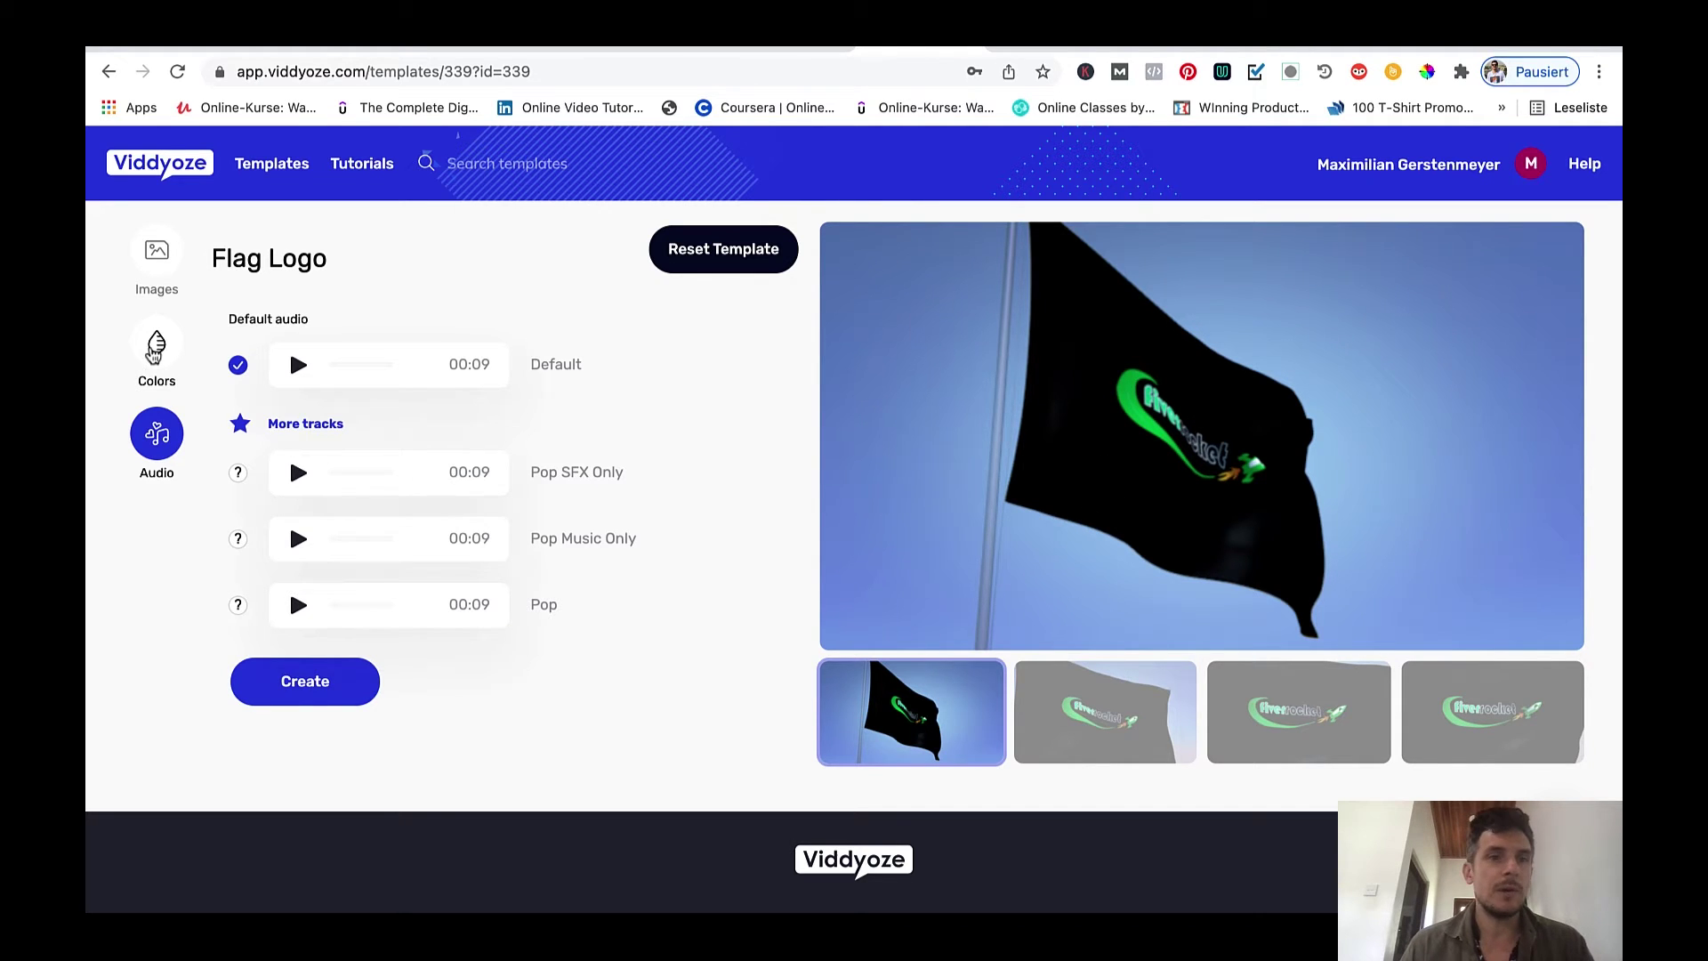
scroll(747, 667, down, 1)
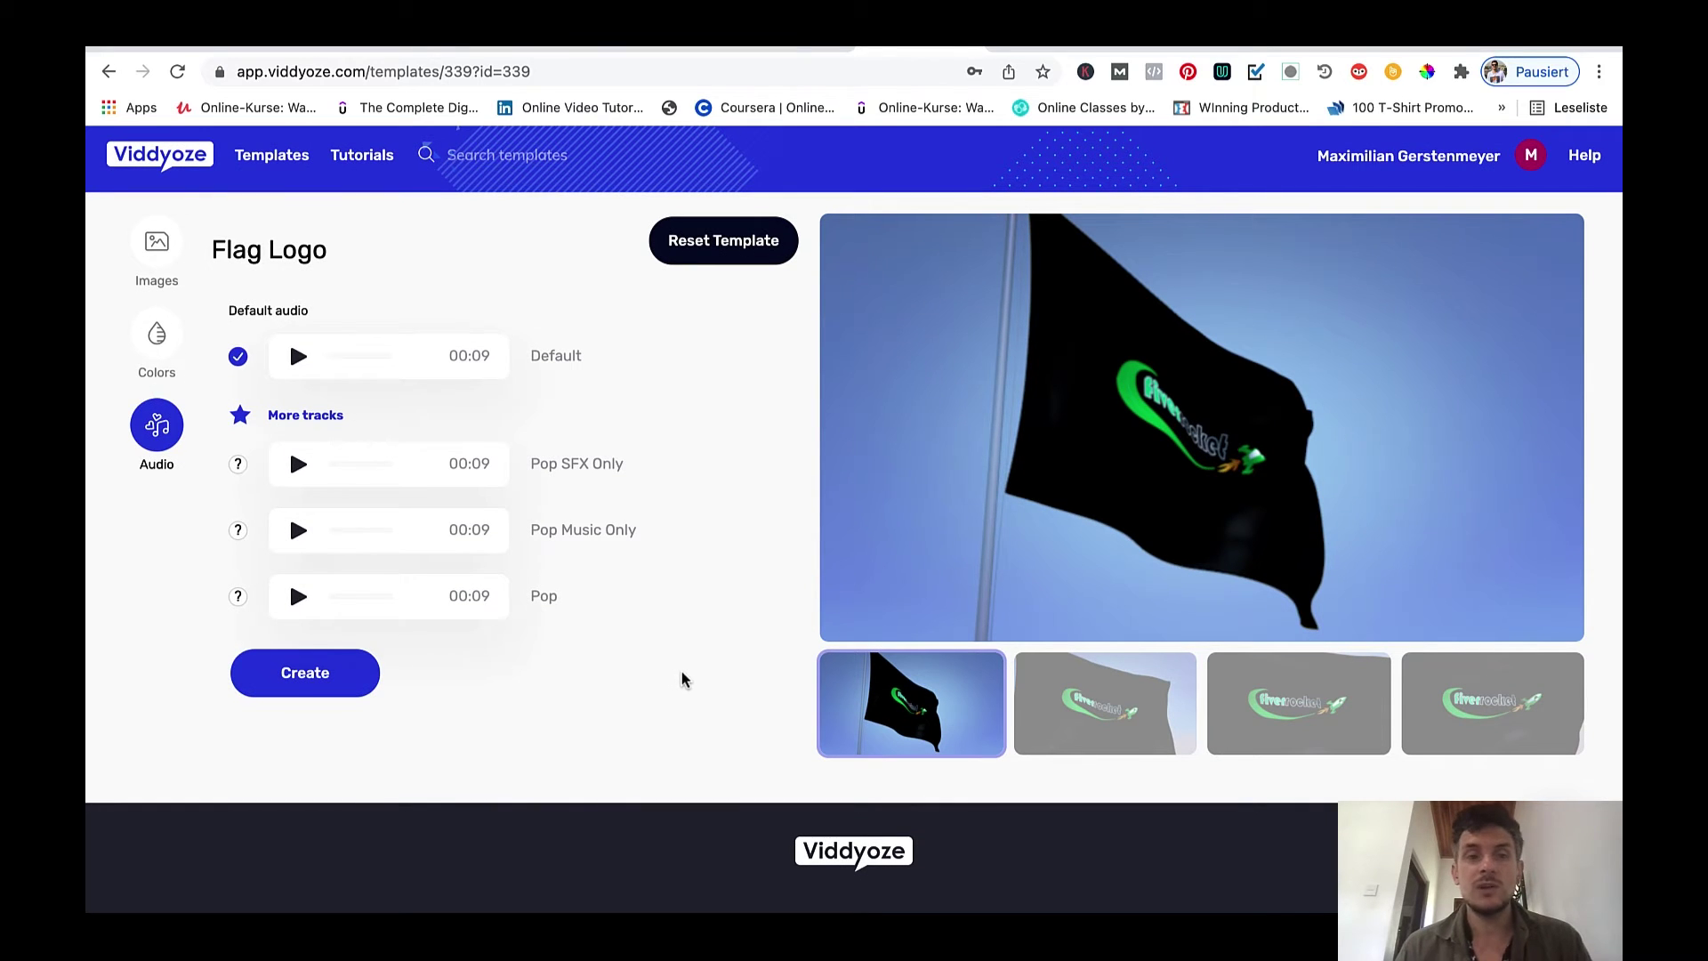
click(308, 691)
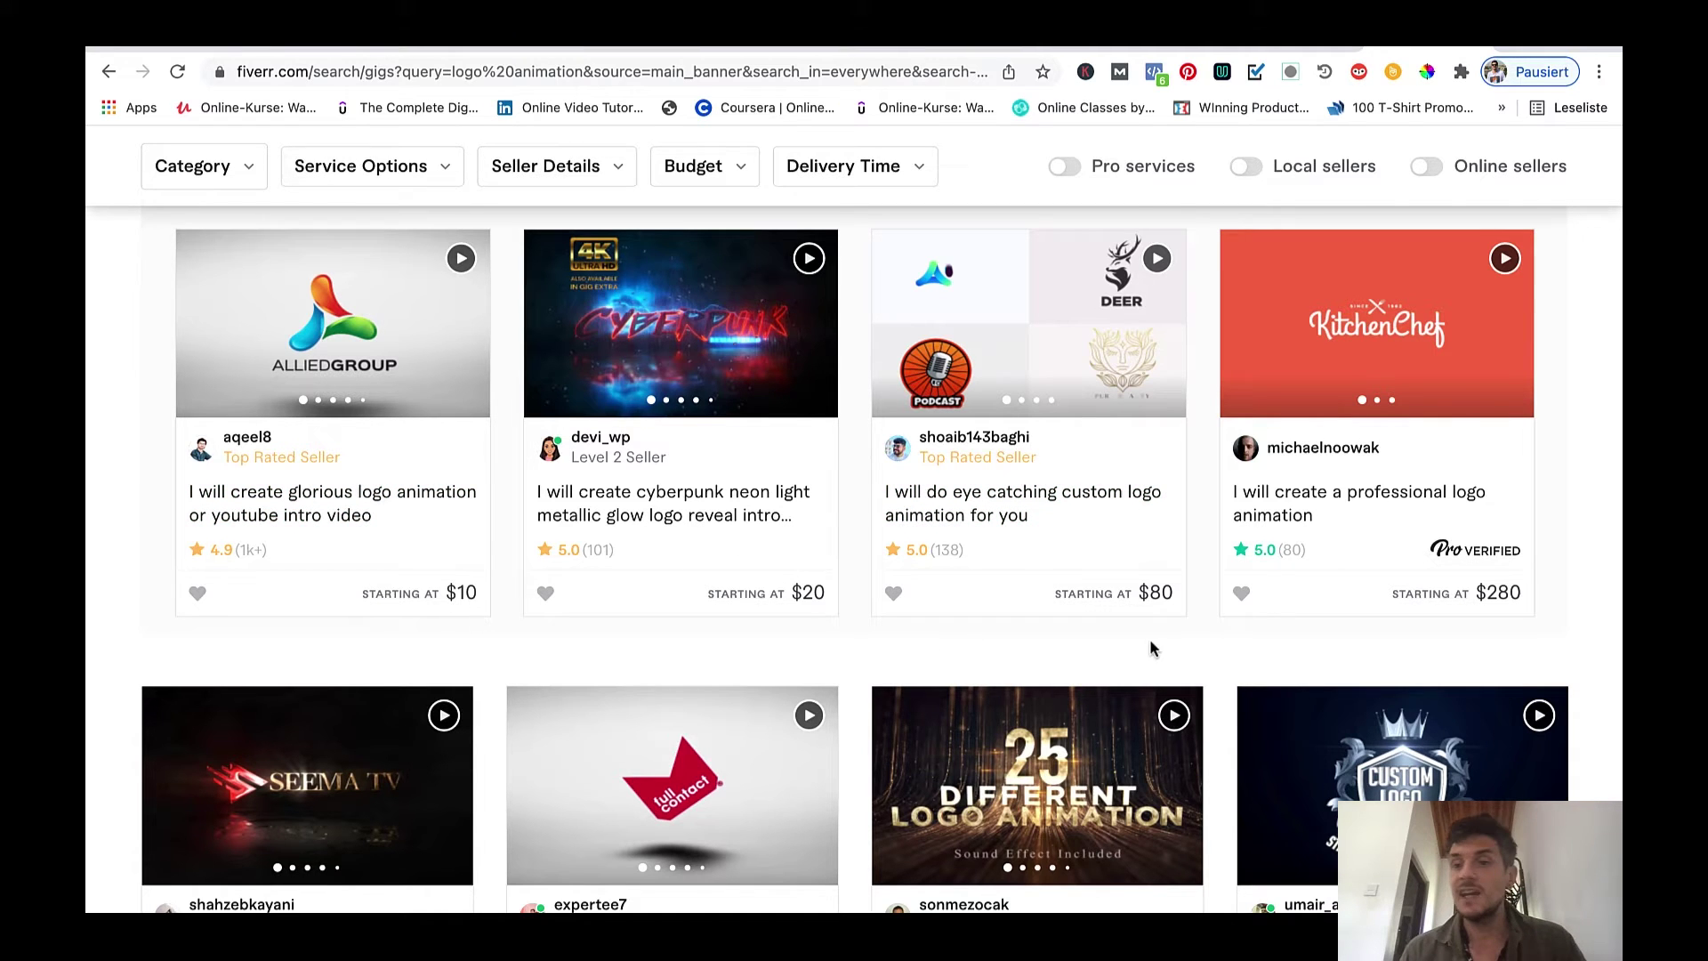
Scroll Fiverr's logo animation gigs, then return to Viddyoze's rendered Flag Logo video
scroll(1149, 639, down, 2)
scroll(1177, 707, down, 2)
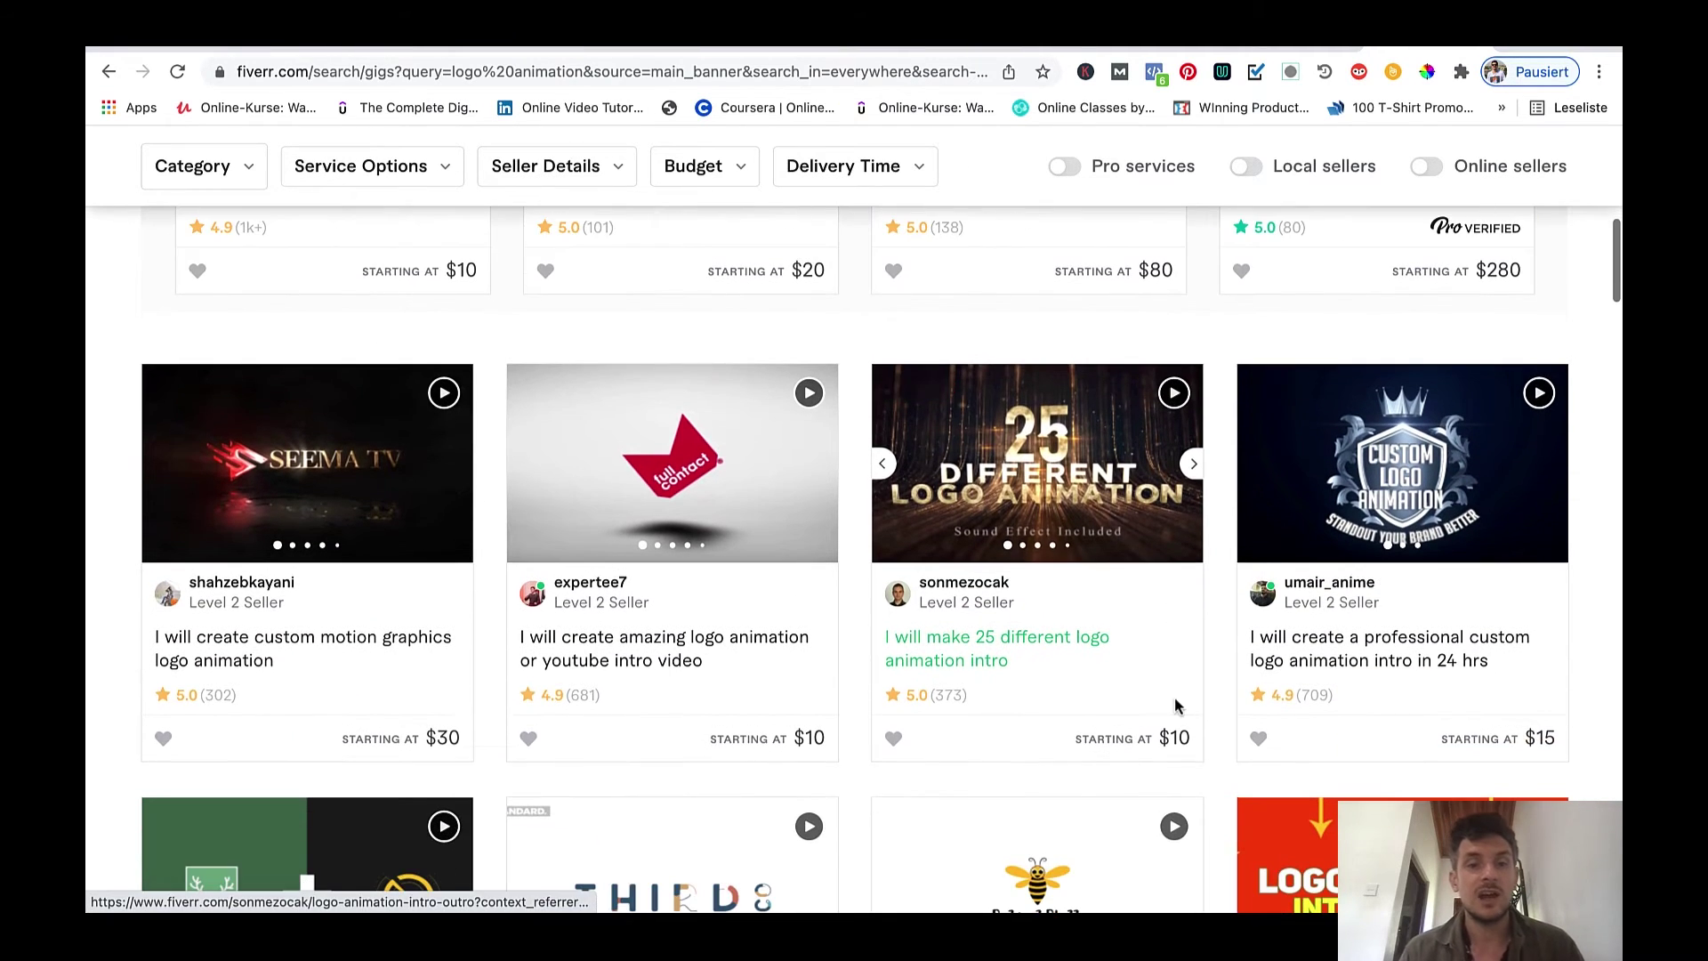
scroll(558, 771, down, 4)
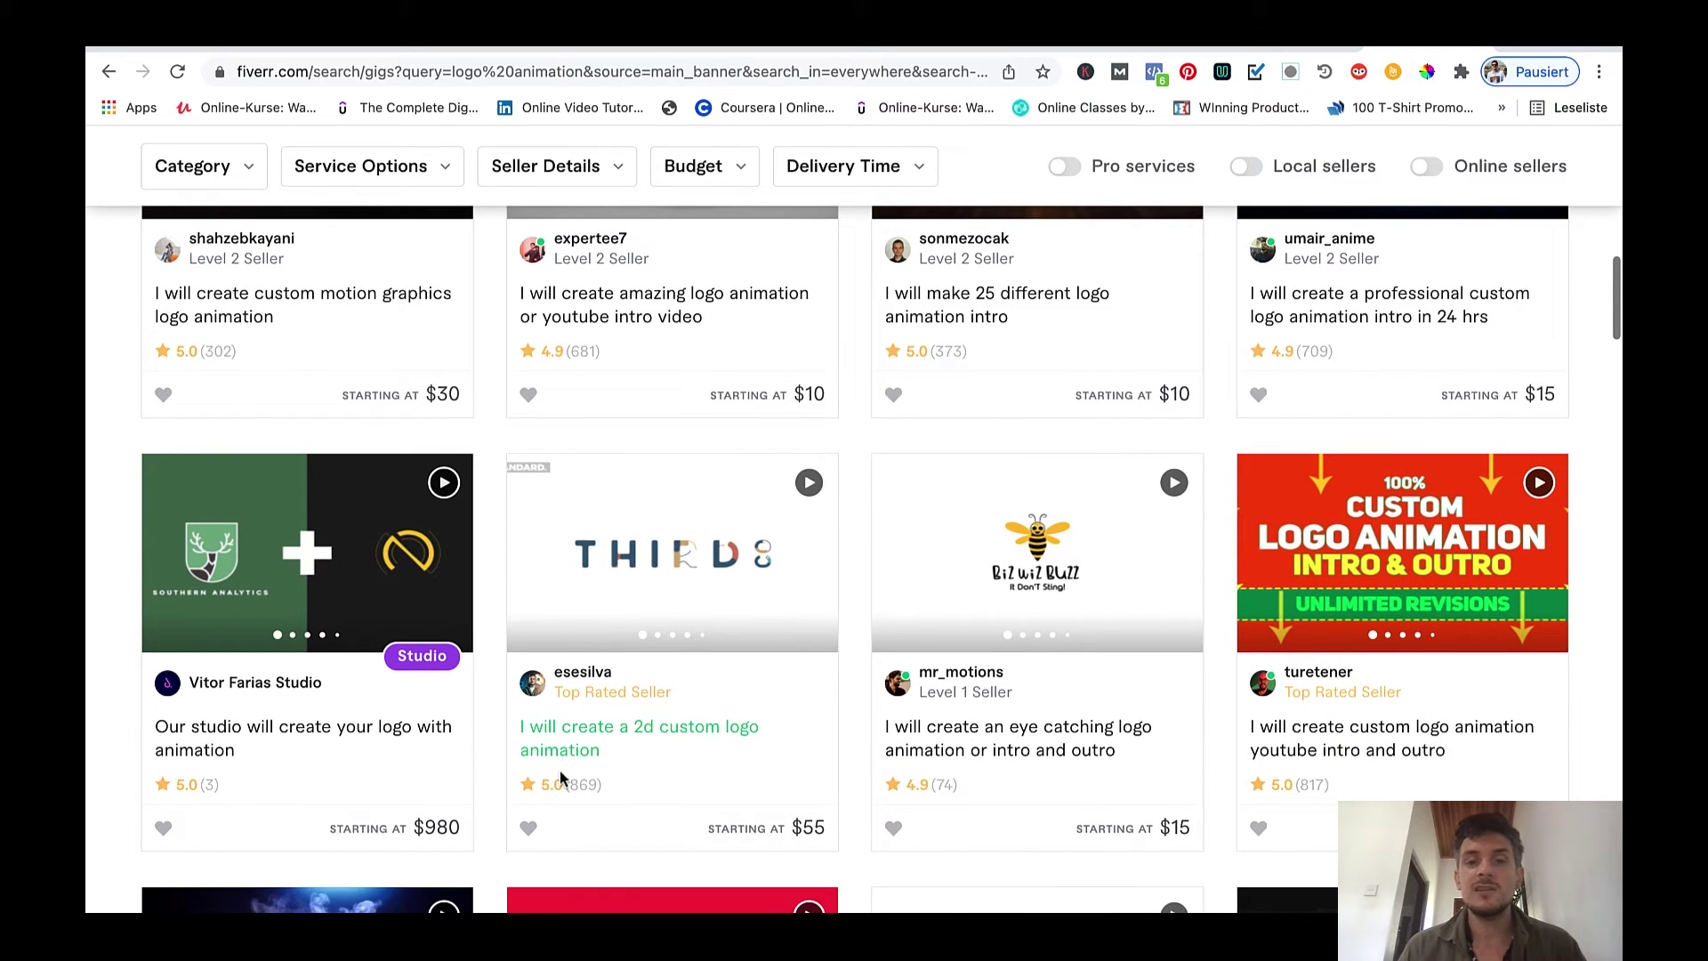
scroll(628, 654, up, 15)
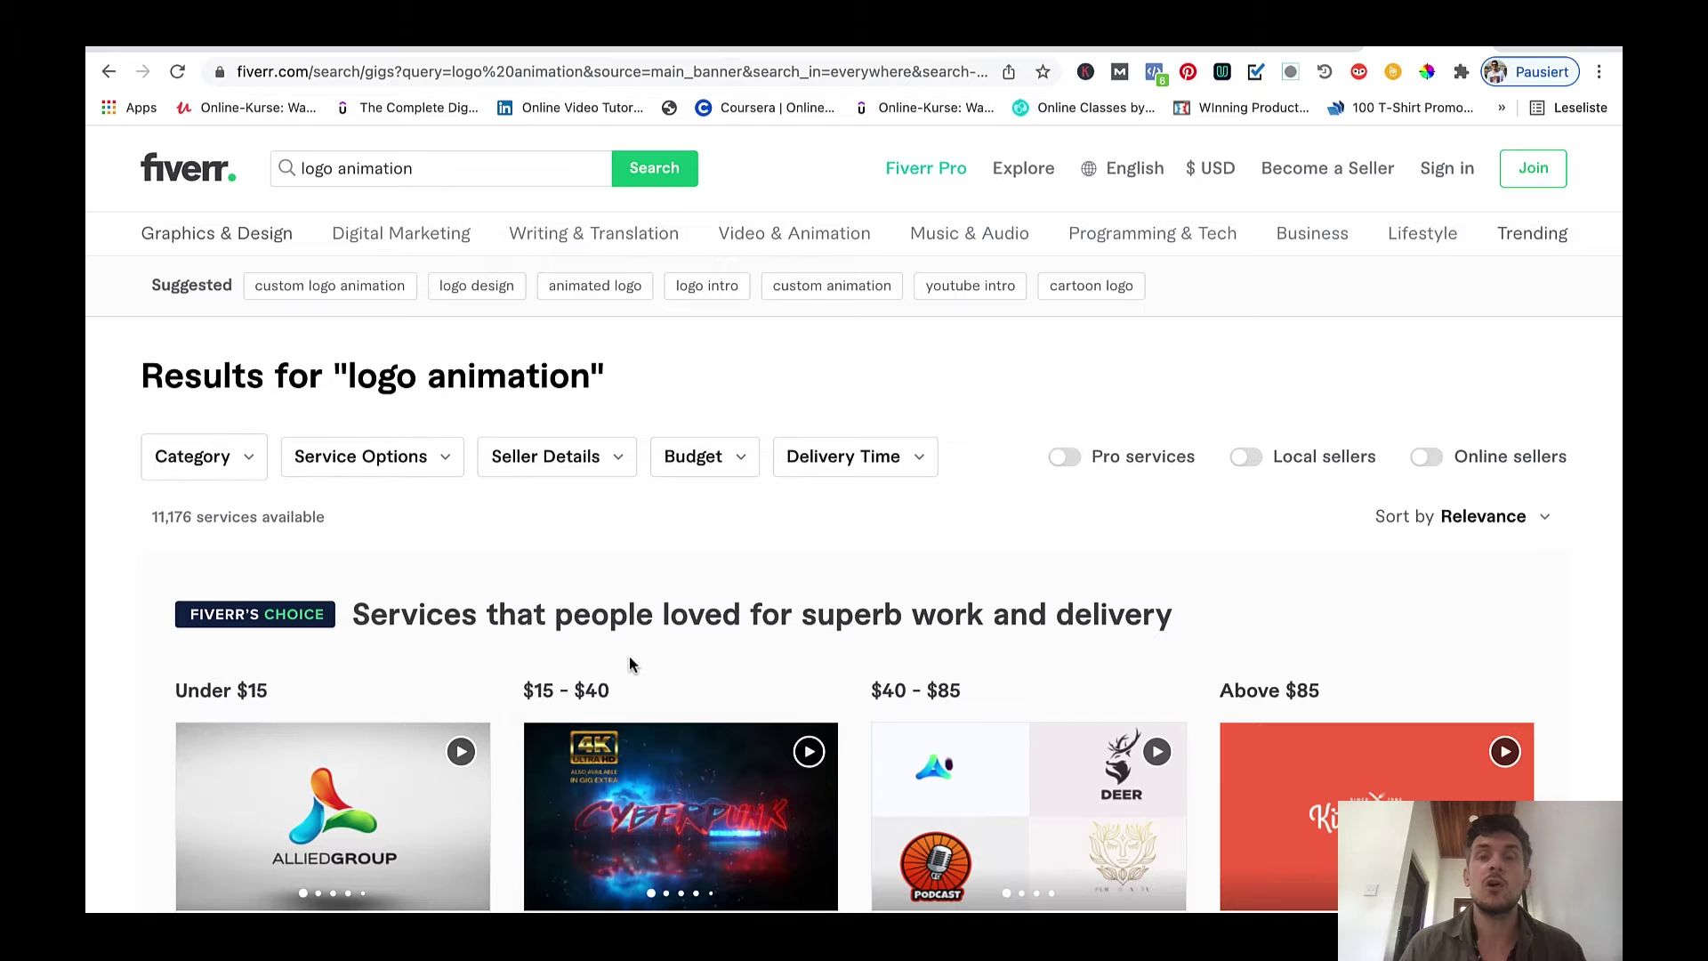
click(925, 49)
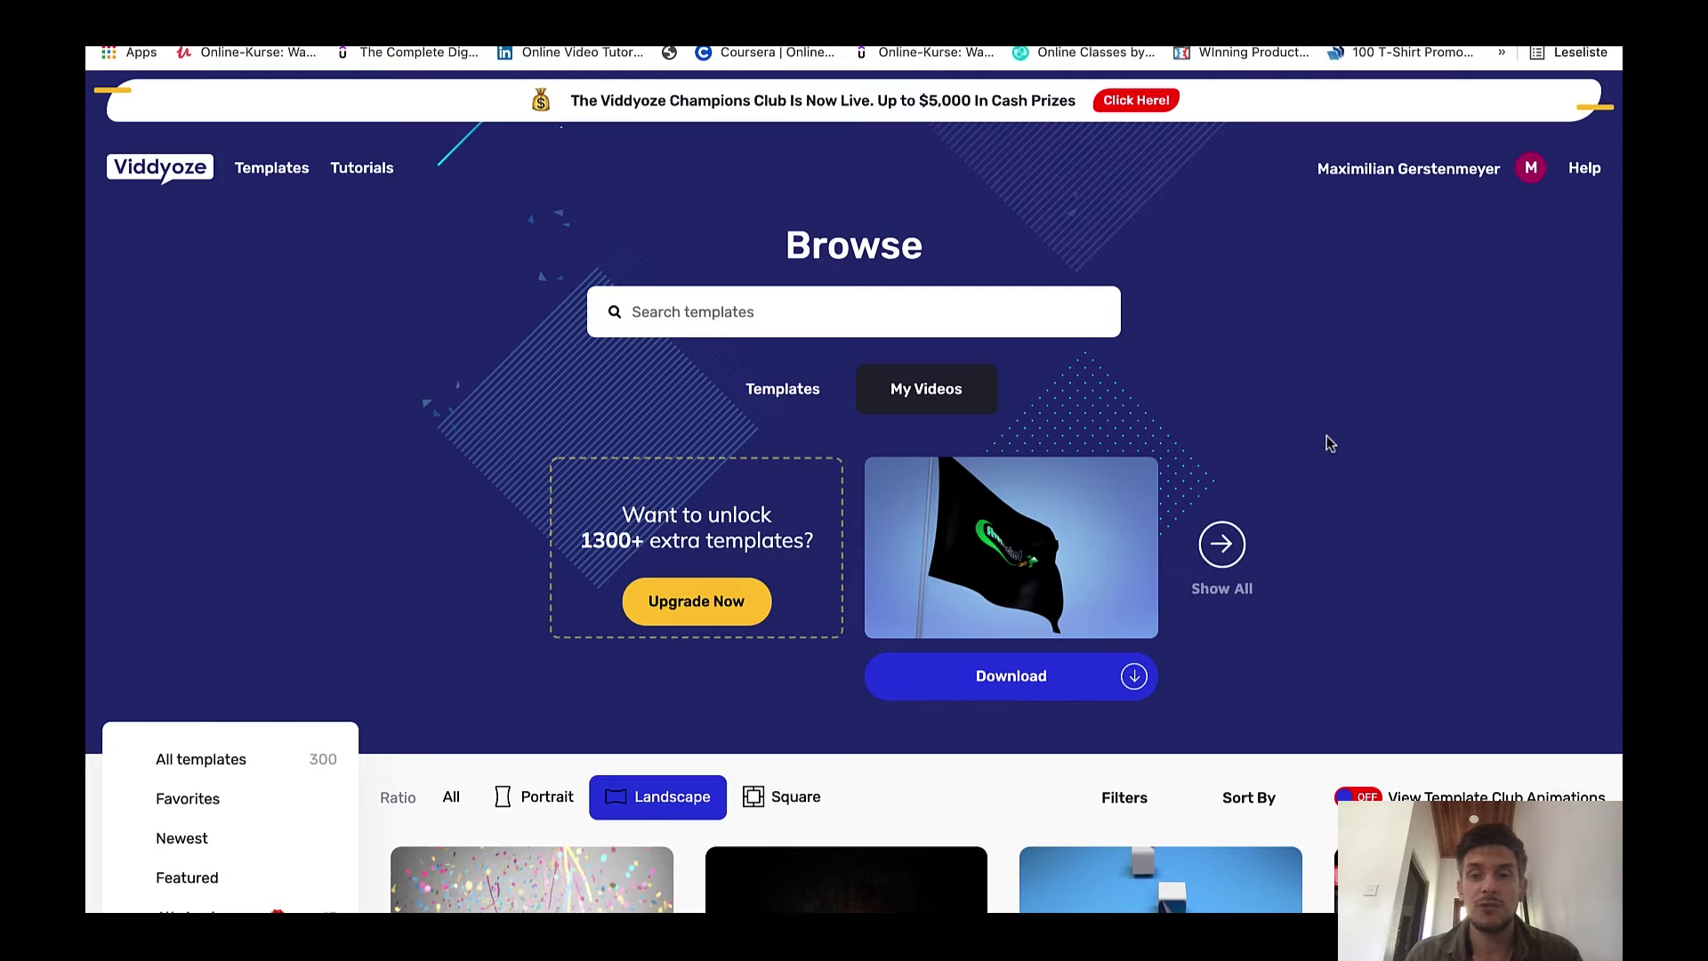
Download the flag video in MP4 format and open flag-logo-video.mp4 from the download bar
click(1138, 677)
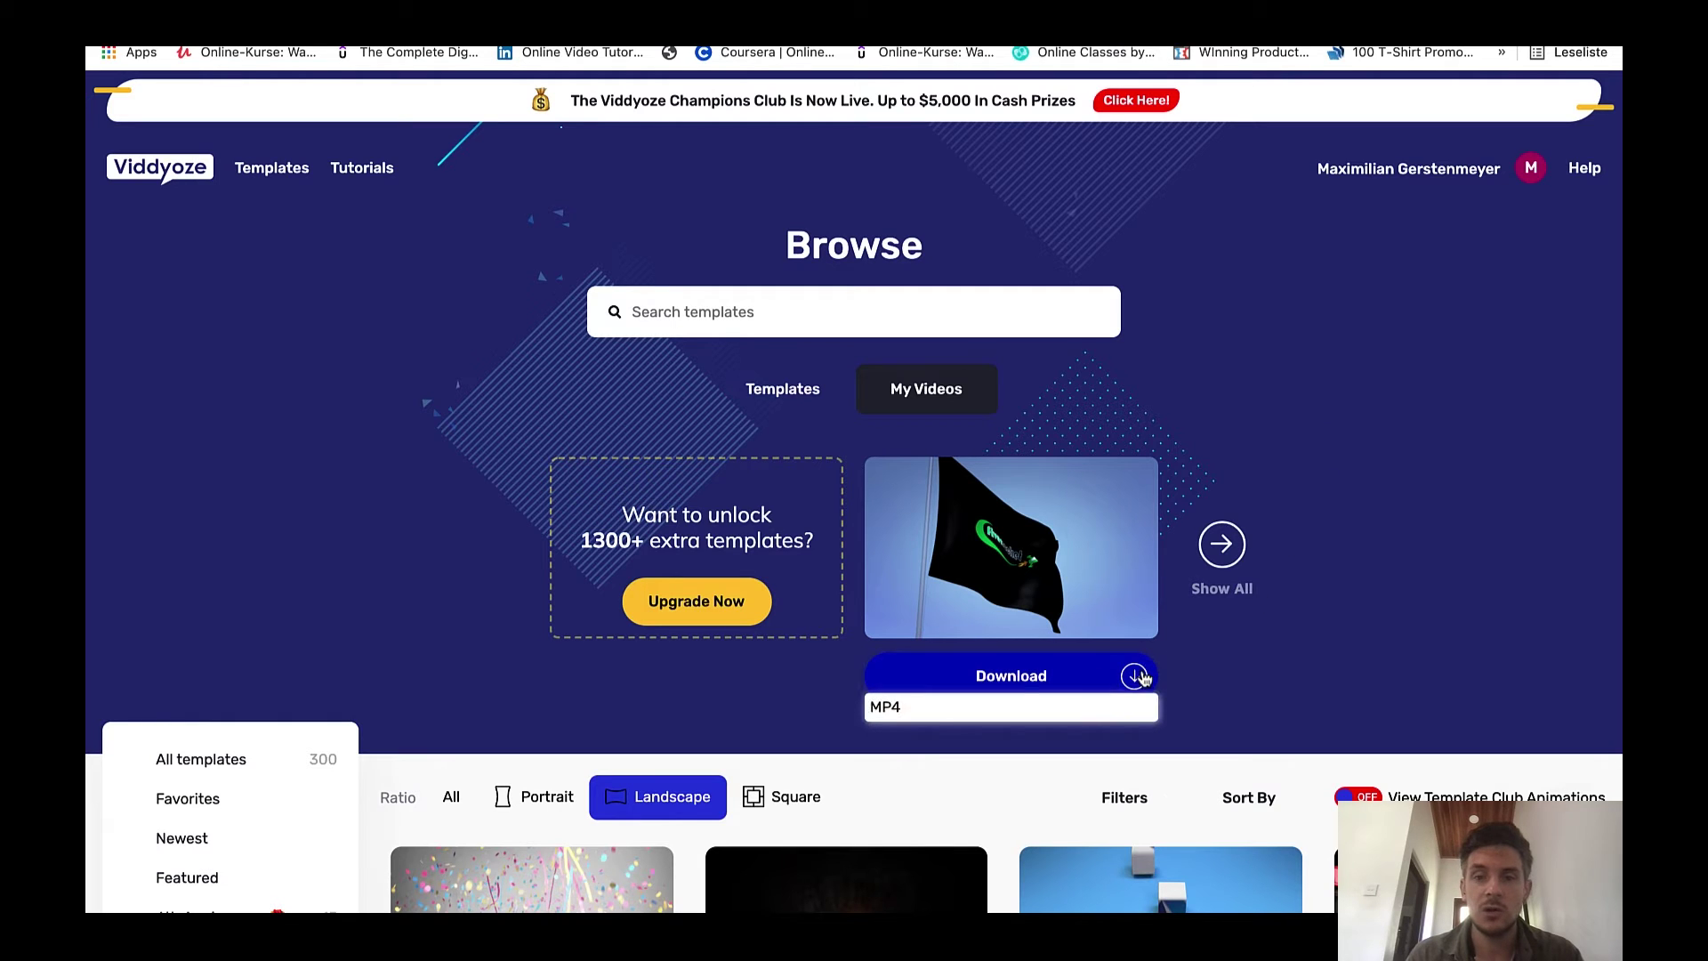
click(886, 707)
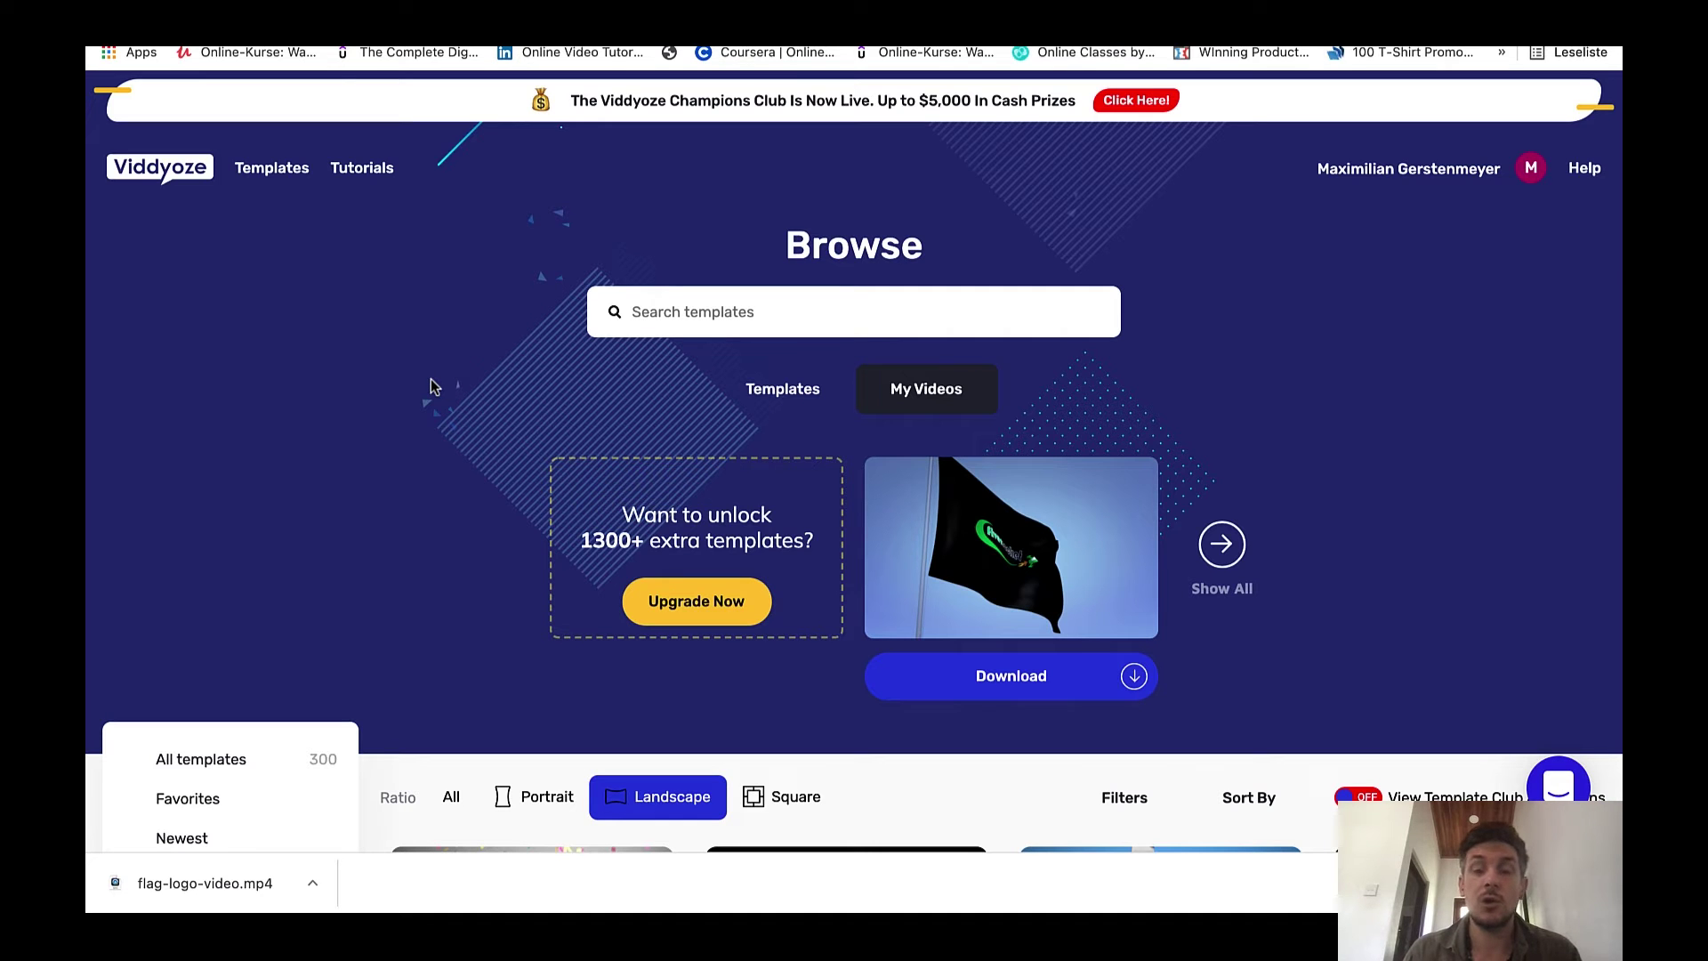
click(268, 883)
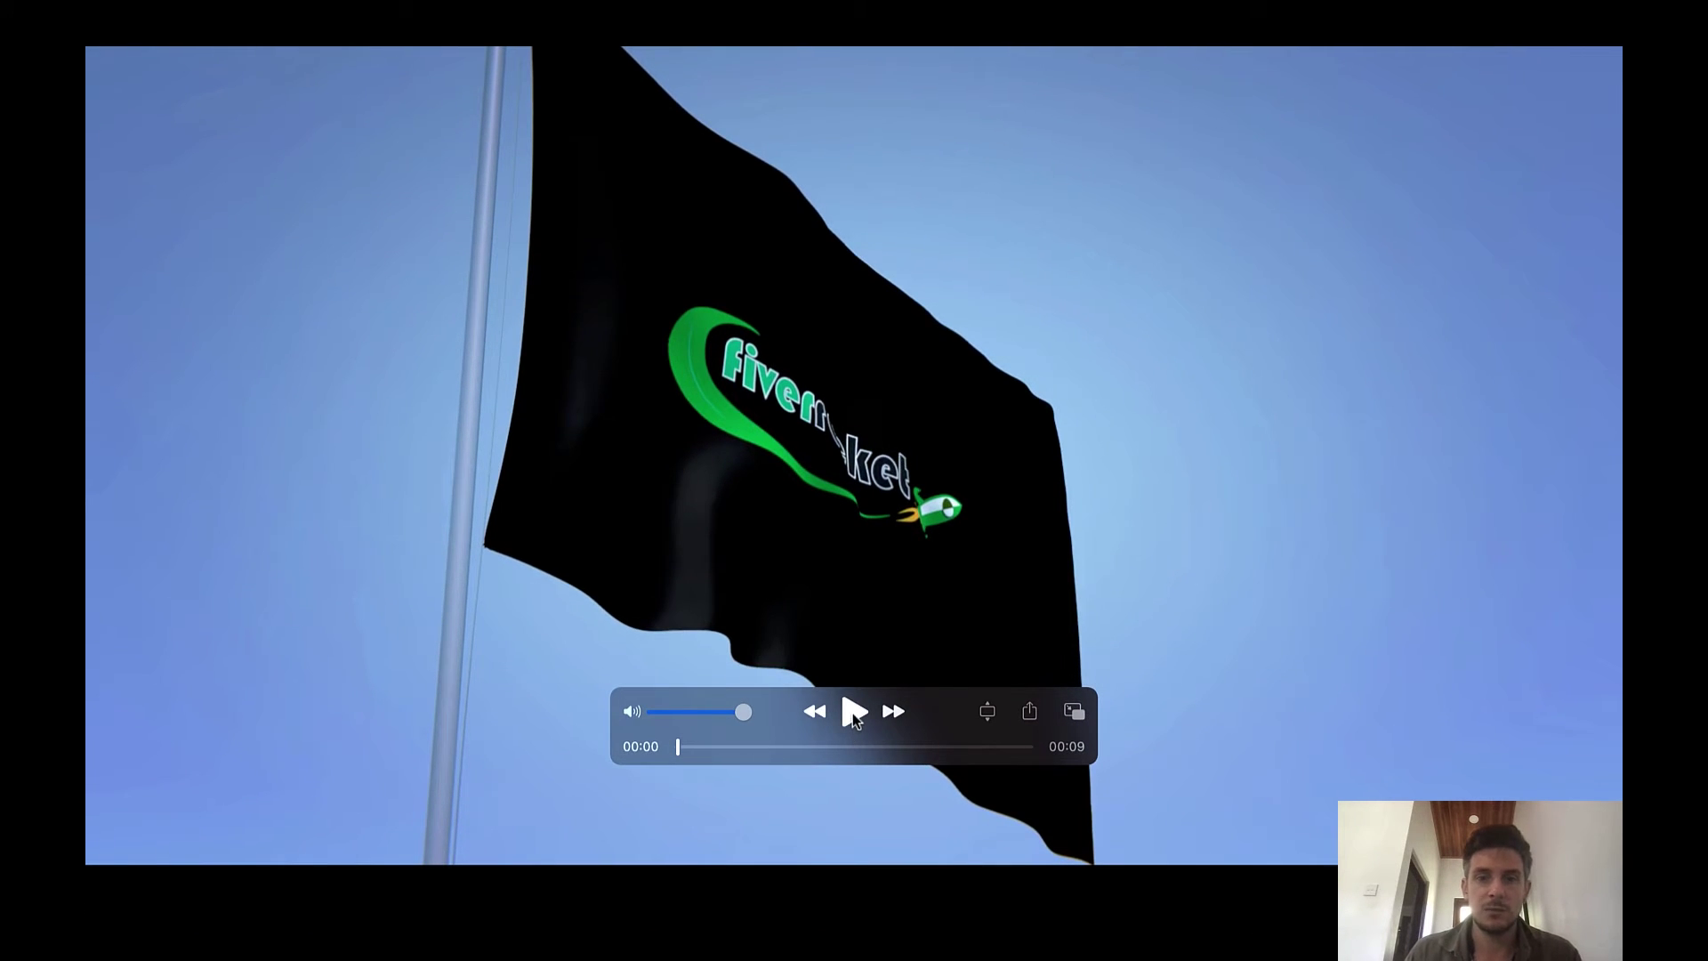
Play the 9-second flag-logo-video.mp4 clip in QuickTime Player
click(852, 713)
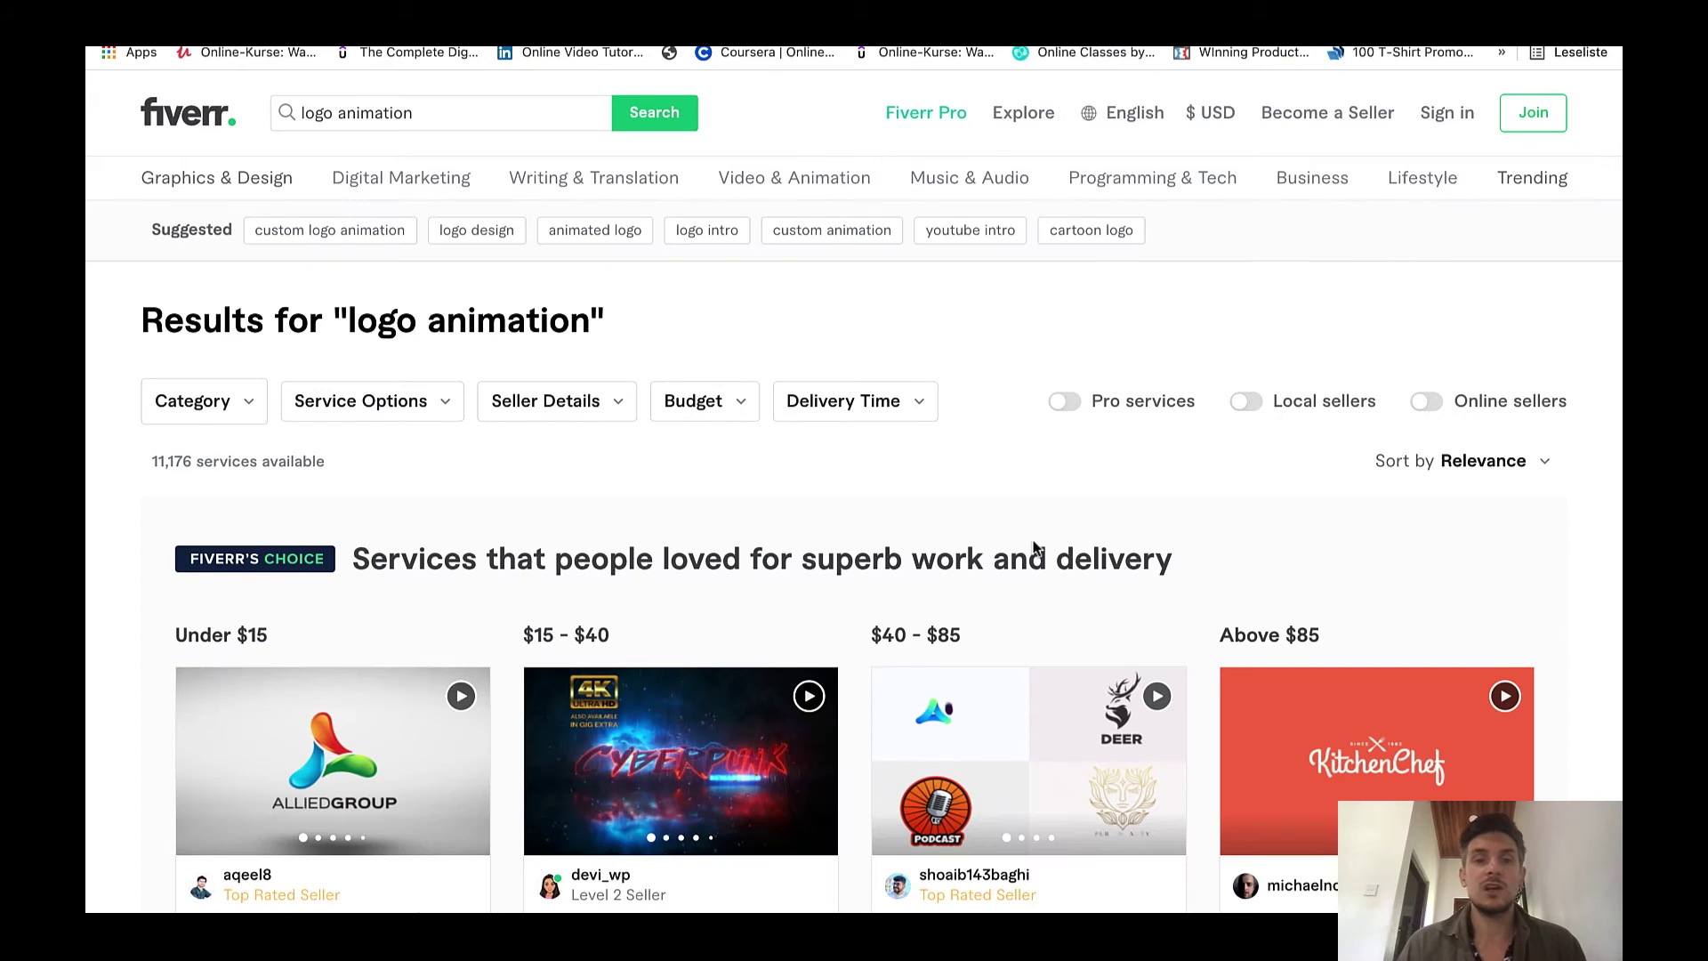
Scroll through Fiverr's 'logo animation' gig results and their starting prices
scroll(1032, 537, down, 7)
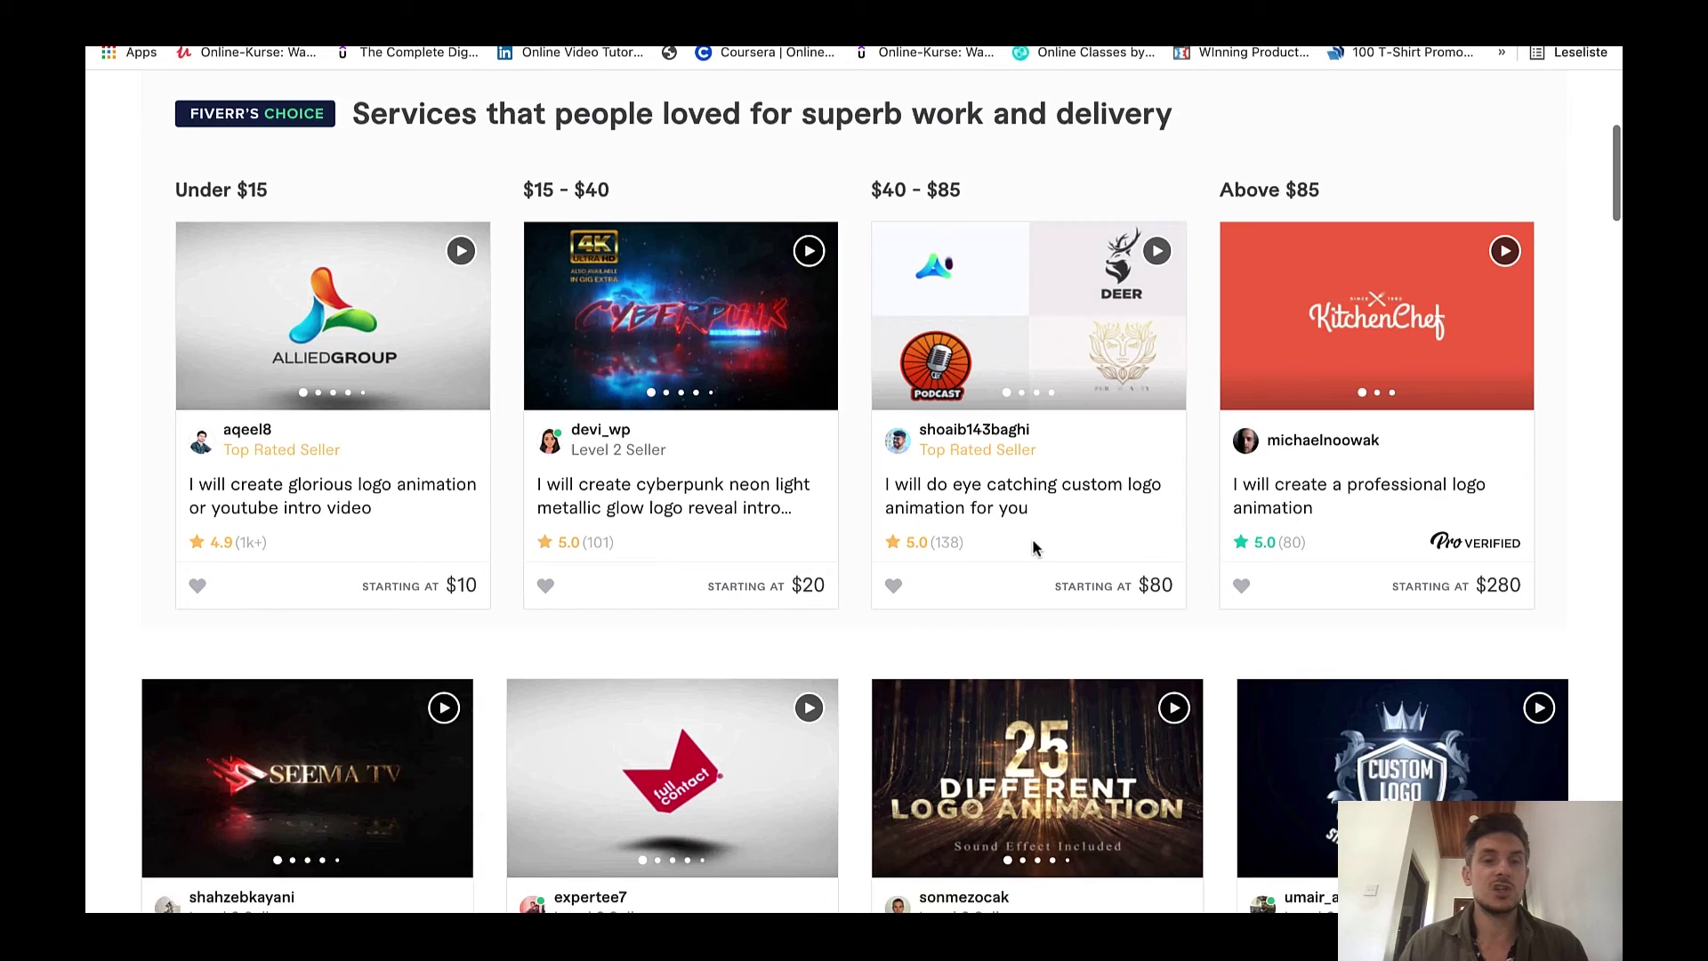
scroll(961, 569, down, 7)
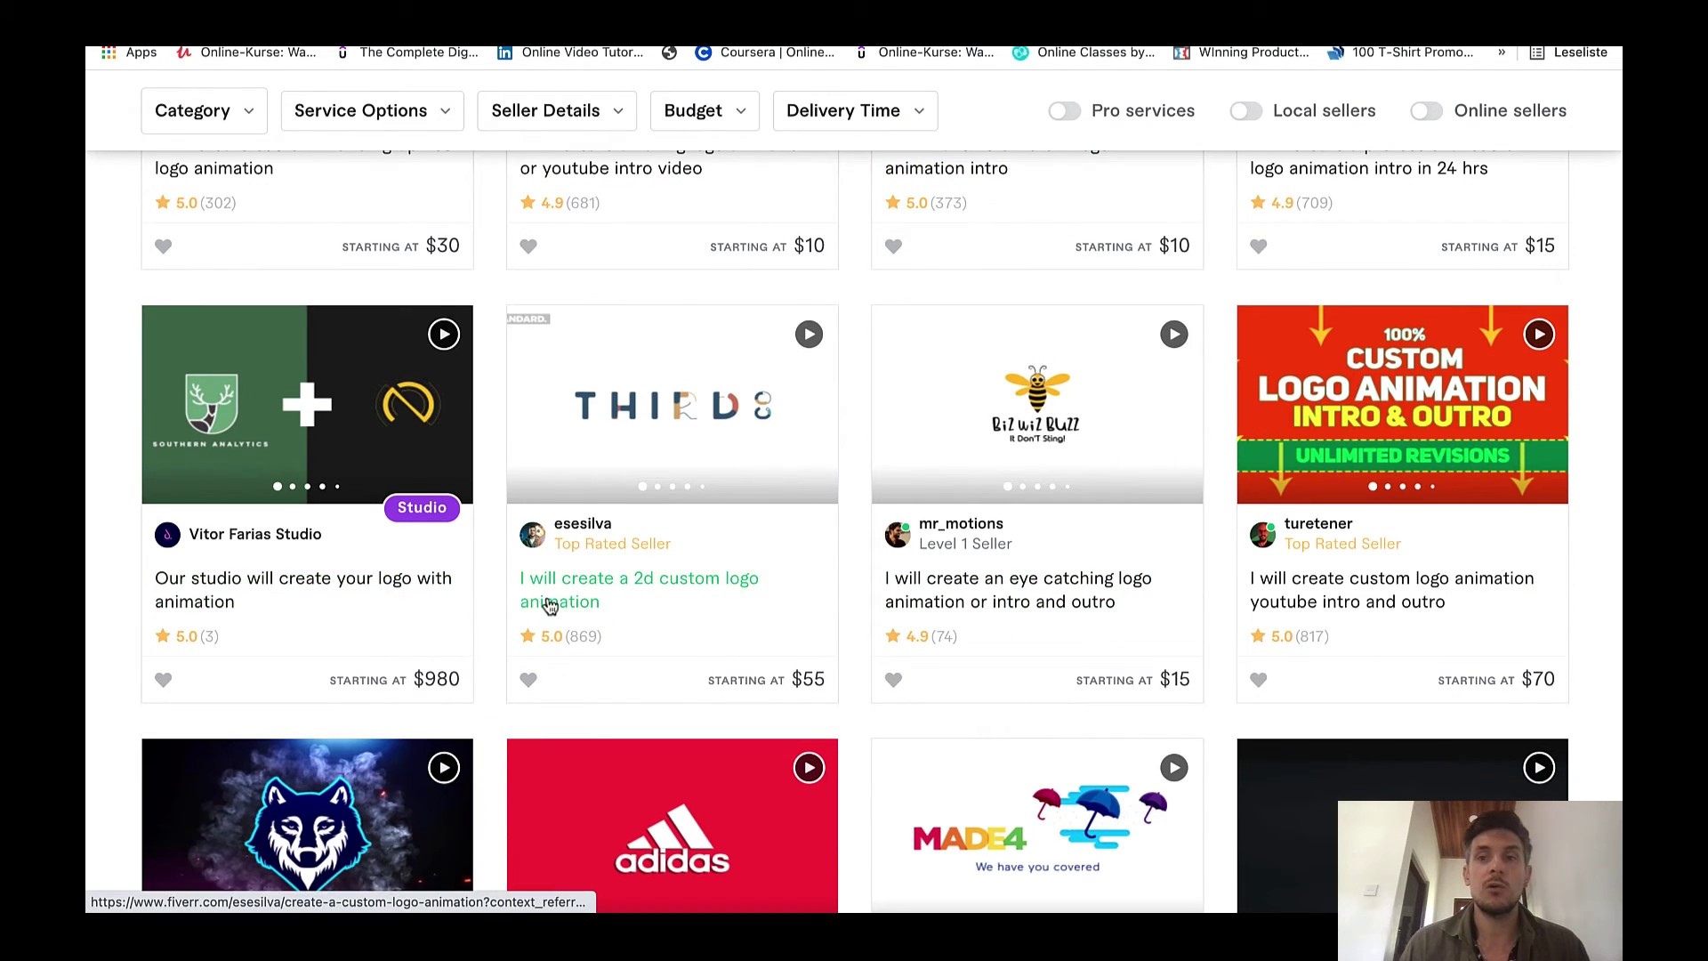
scroll(549, 602, up, 2)
scroll(550, 605, up, 2)
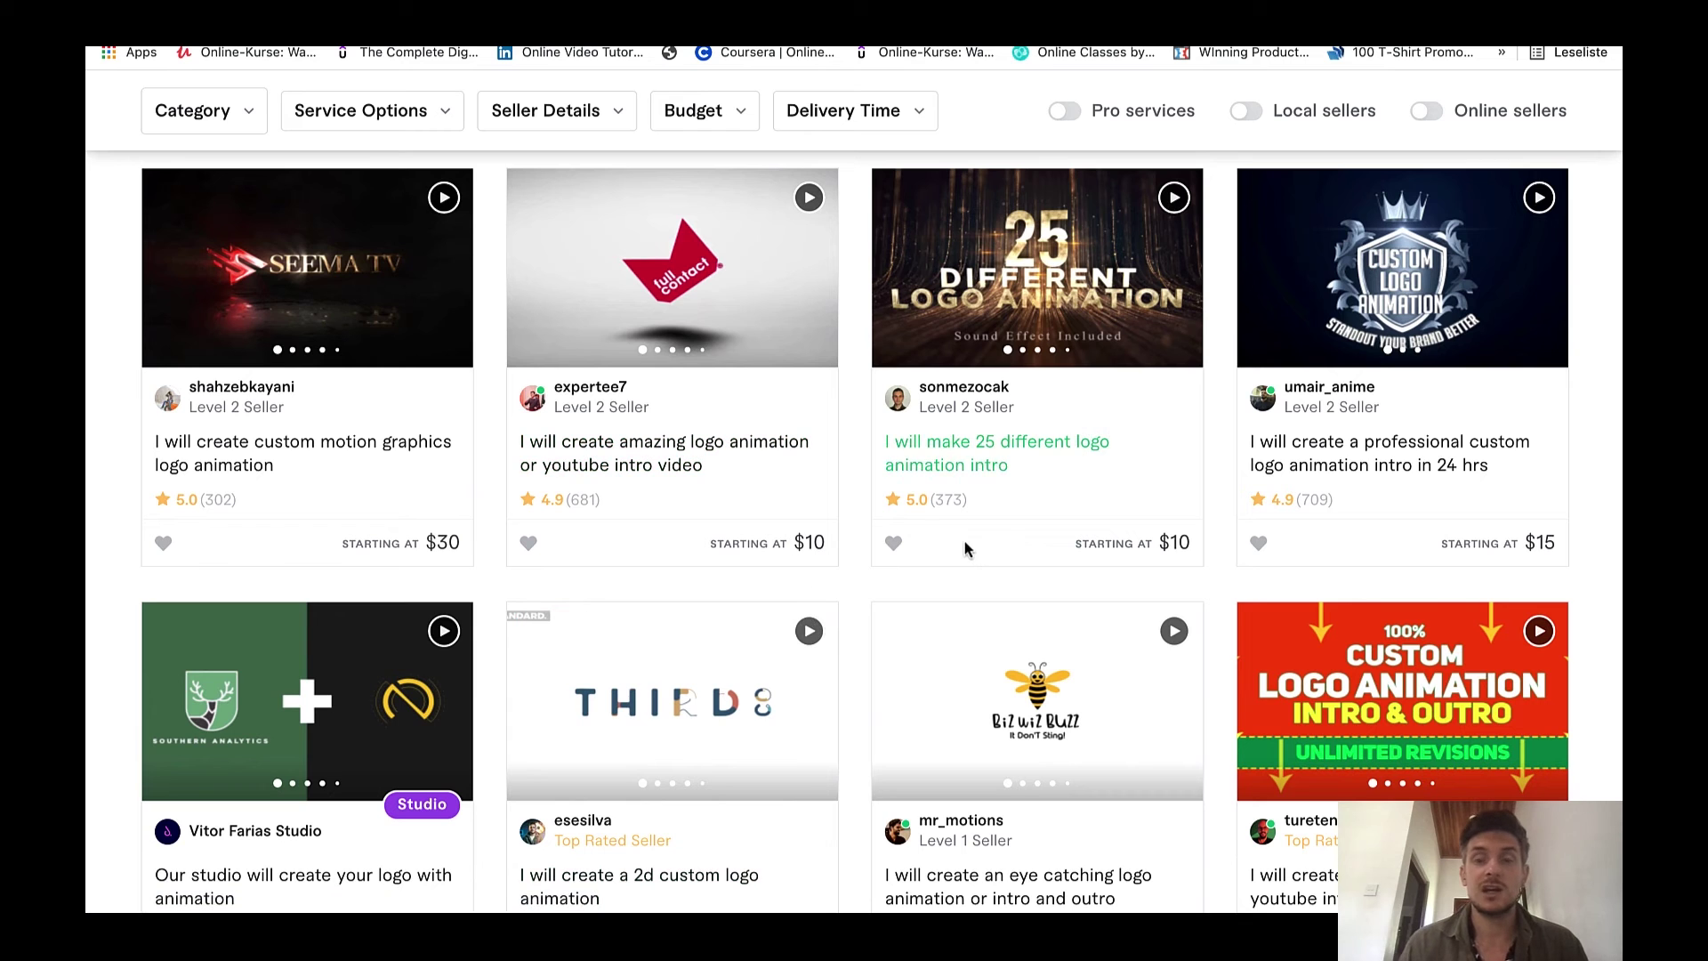
scroll(964, 541, up, 10)
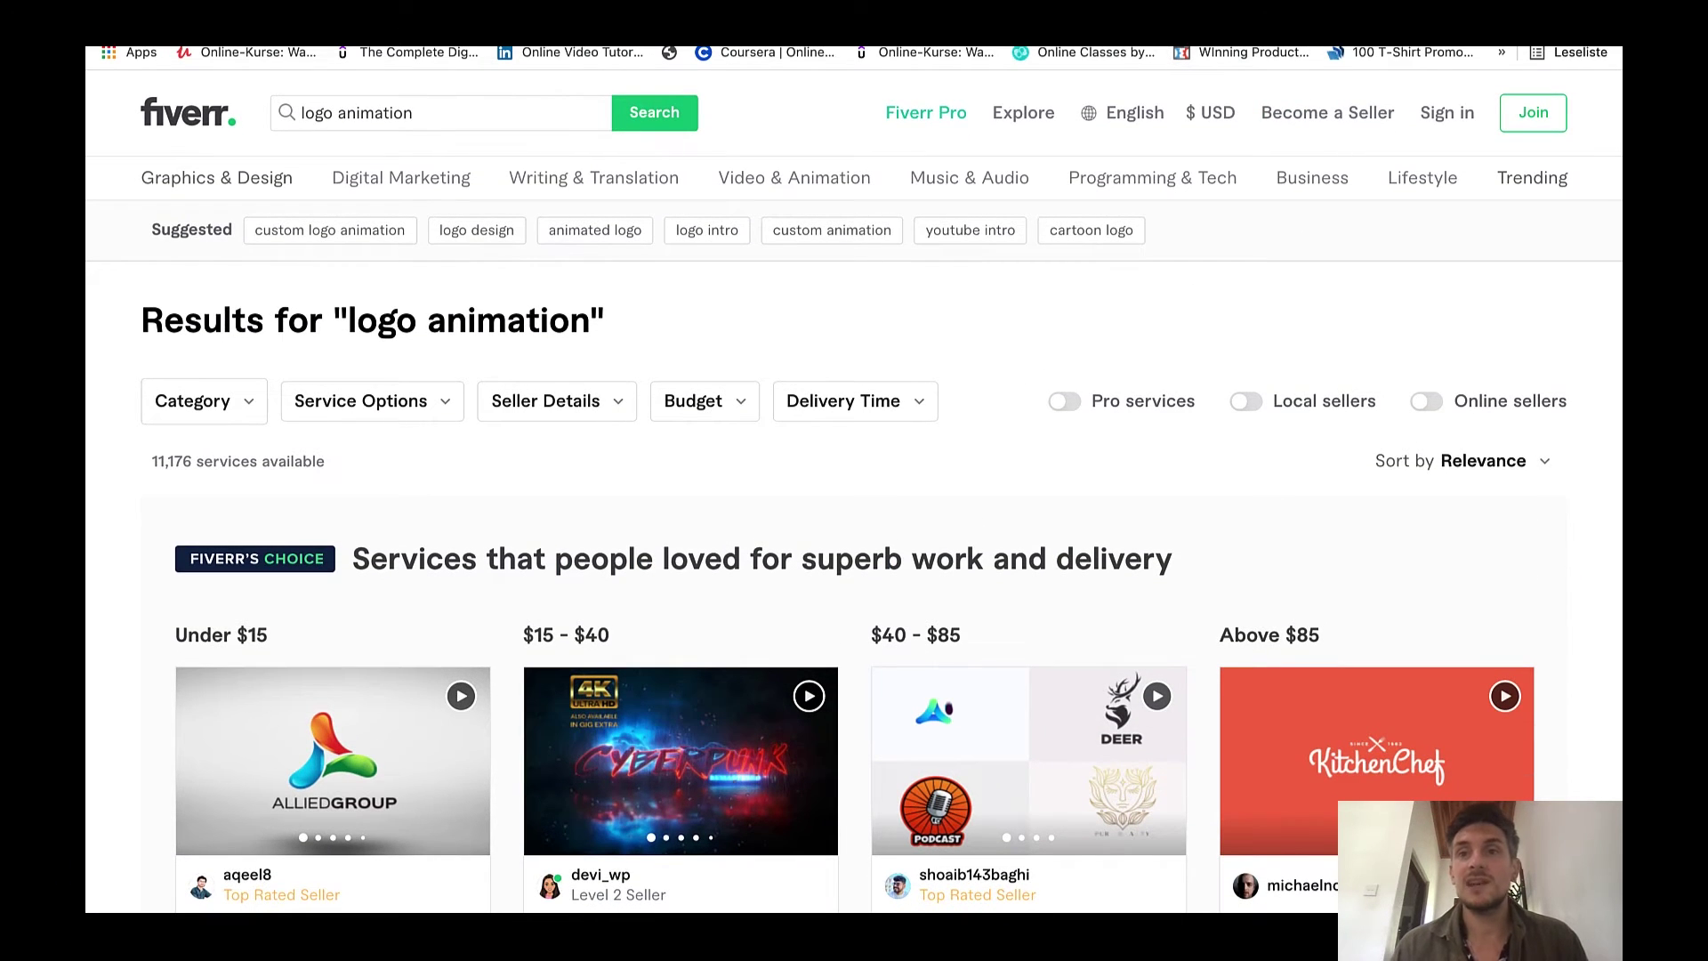
Review the Viddyoze license pricing page, then go to the Fiverrocket course page
click(1246, 26)
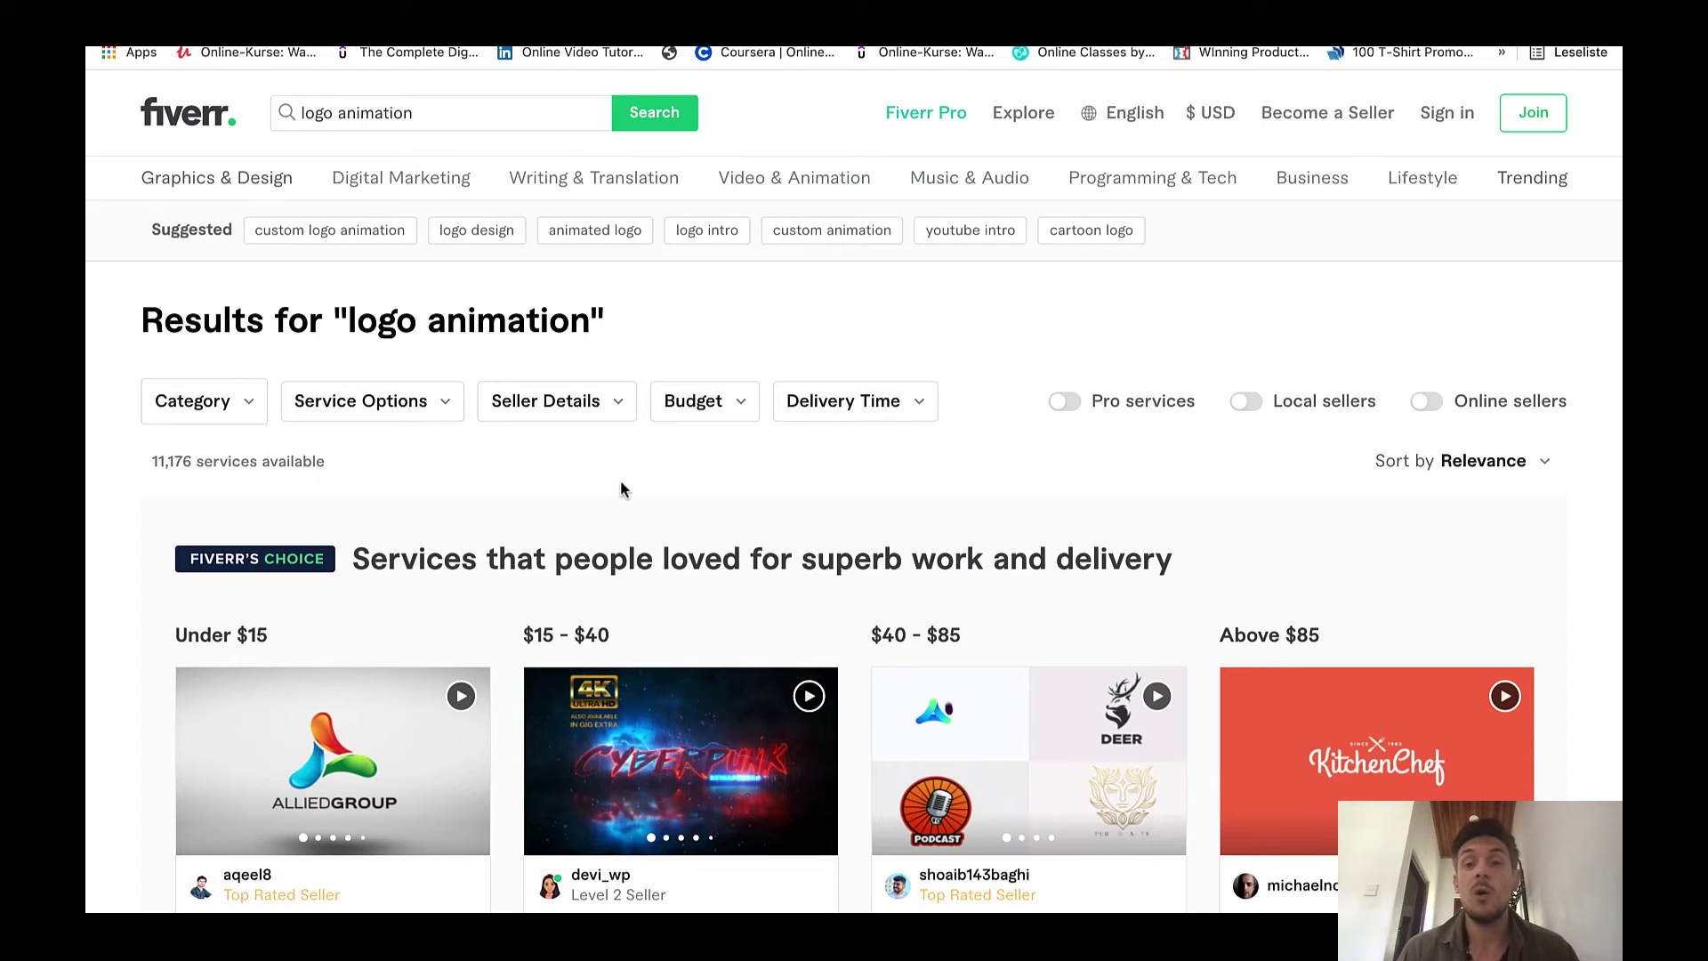
scroll(620, 487, down, 1)
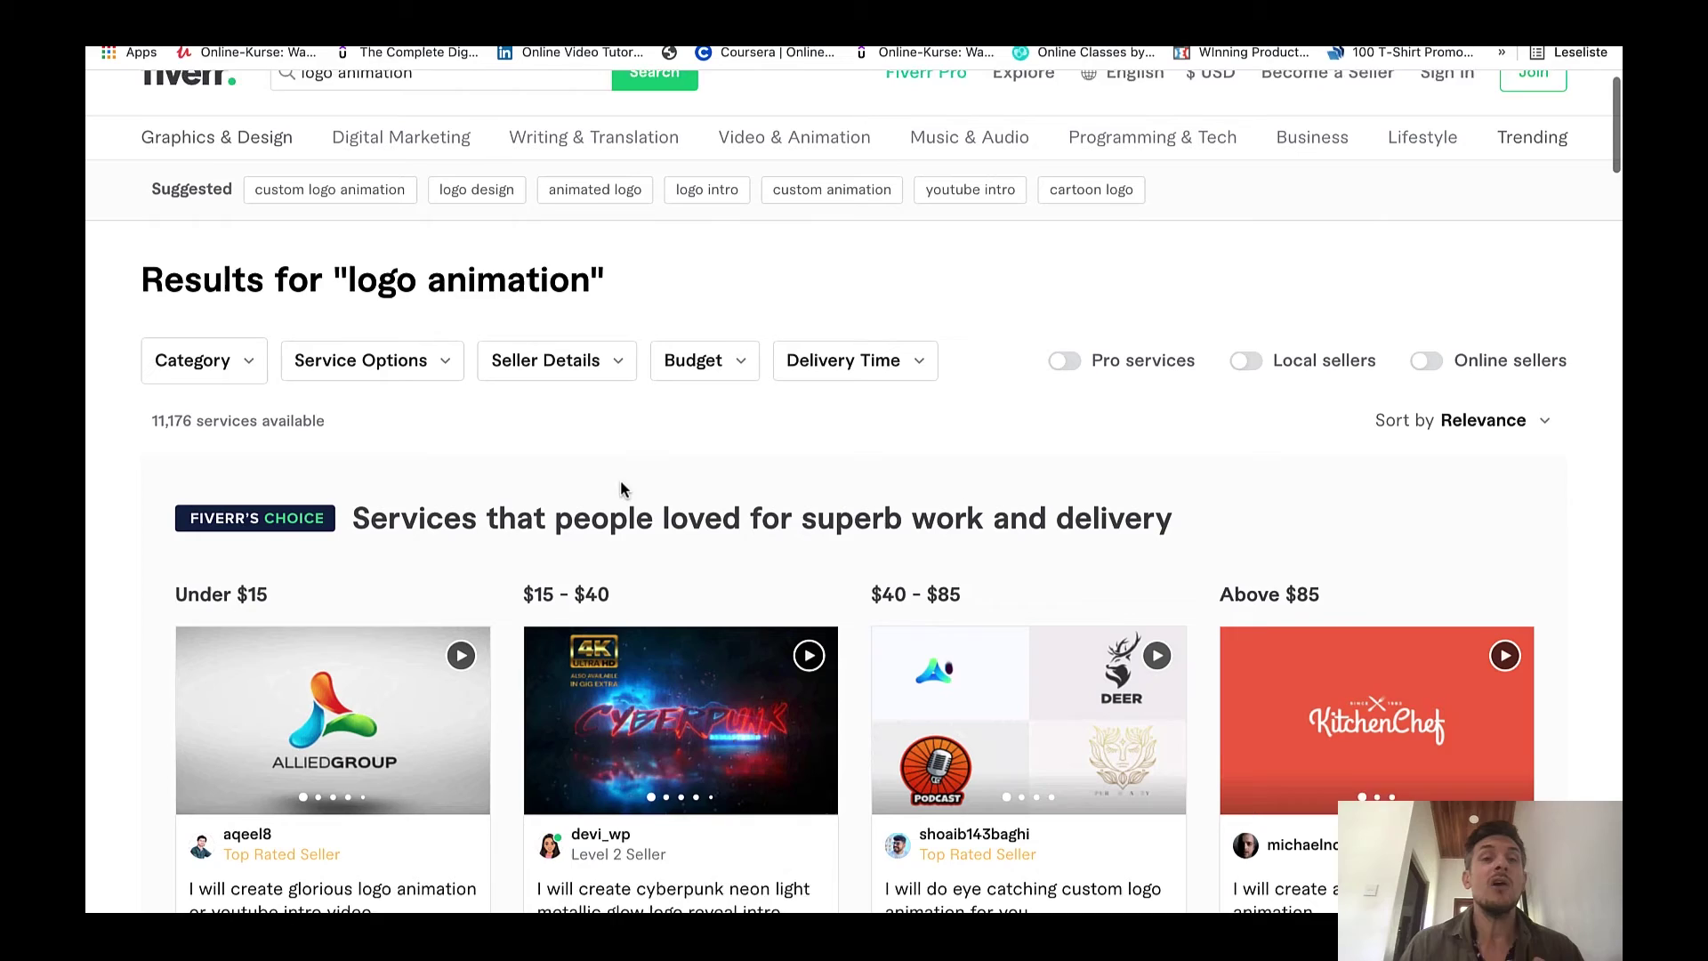
scroll(685, 398, down, 12)
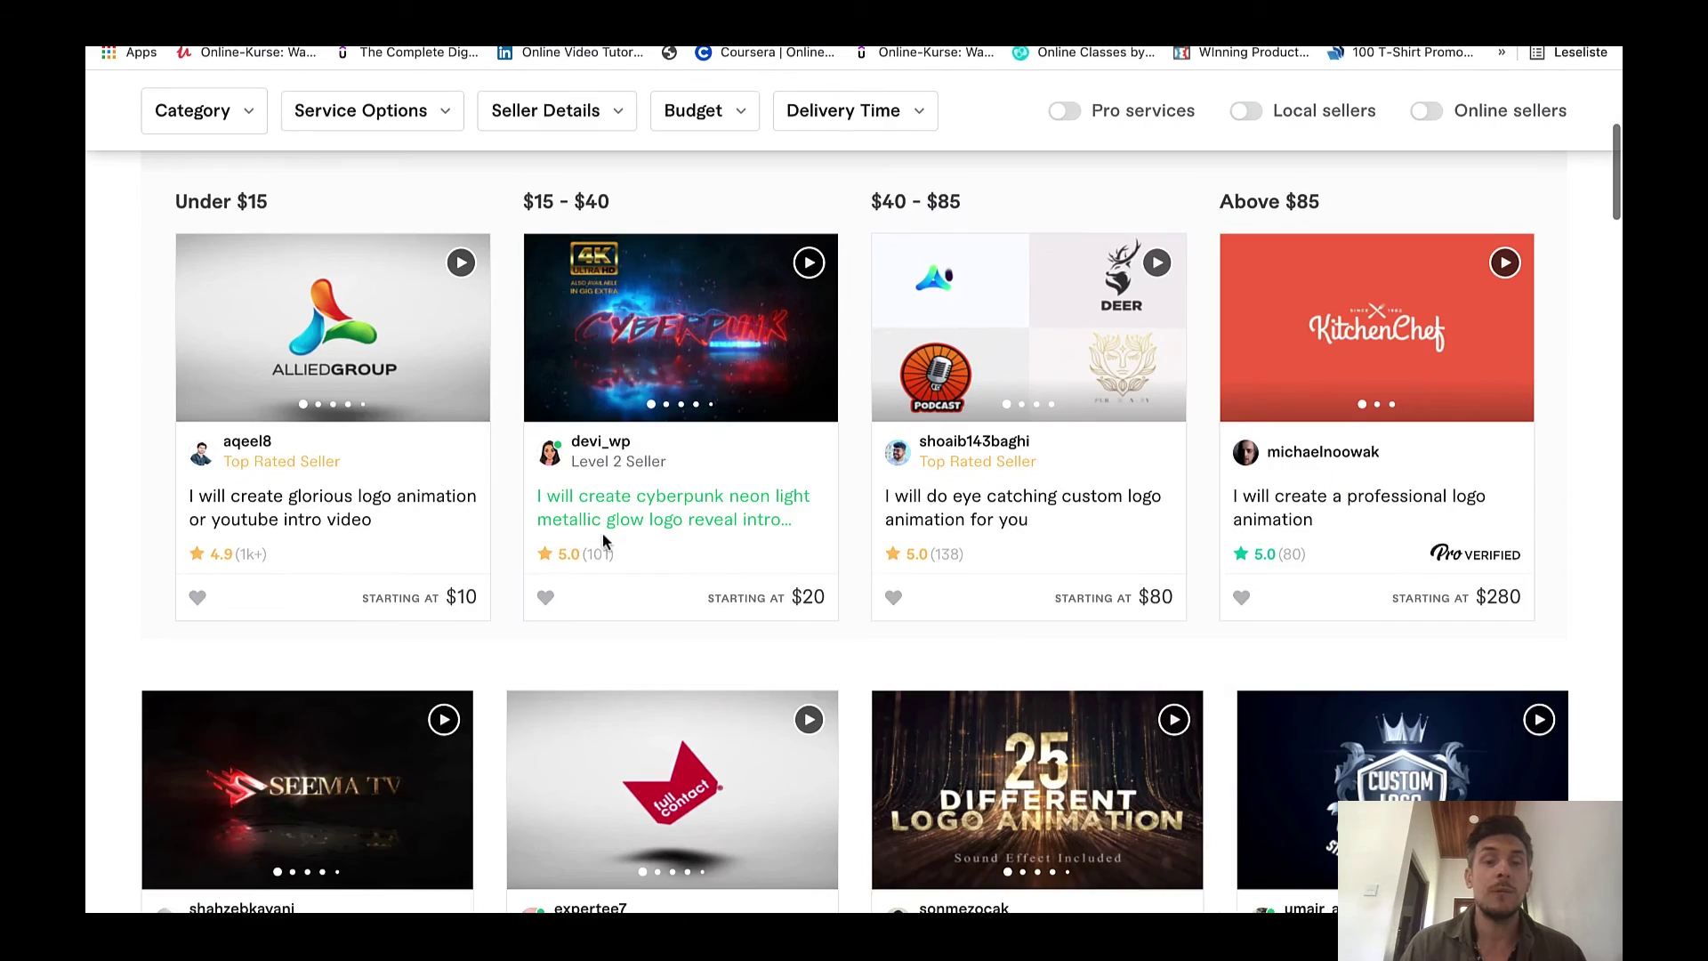
scroll(603, 541, down, 2)
scroll(603, 541, up, 15)
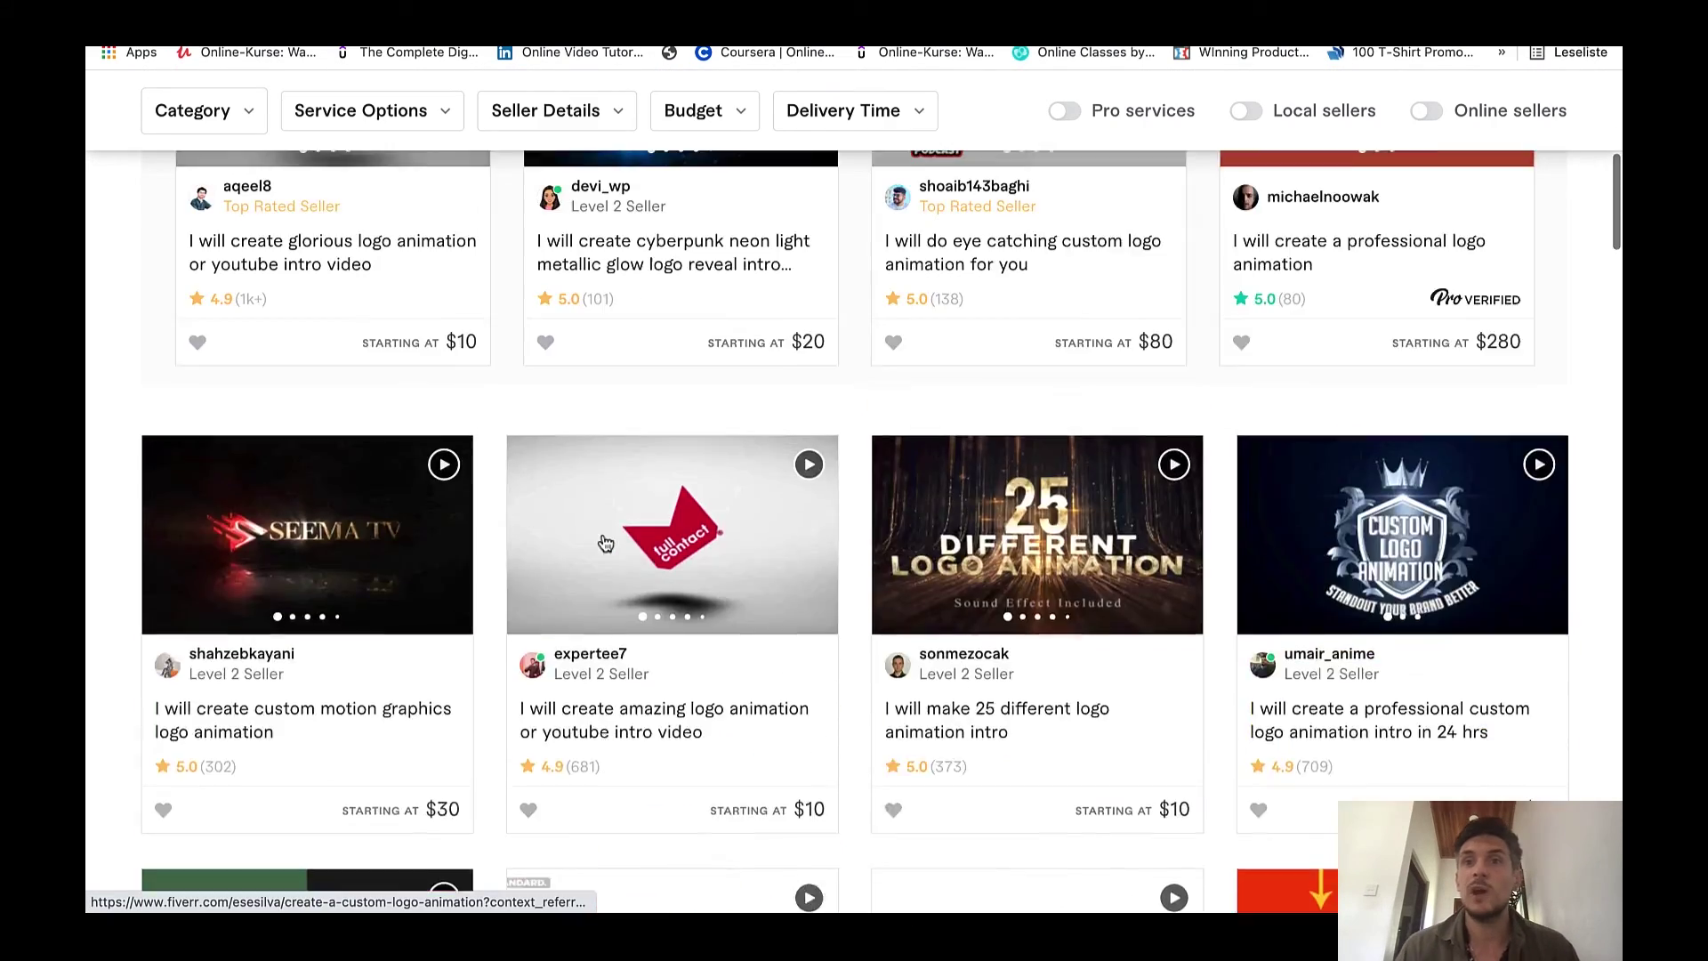
scroll(605, 543, down, 1)
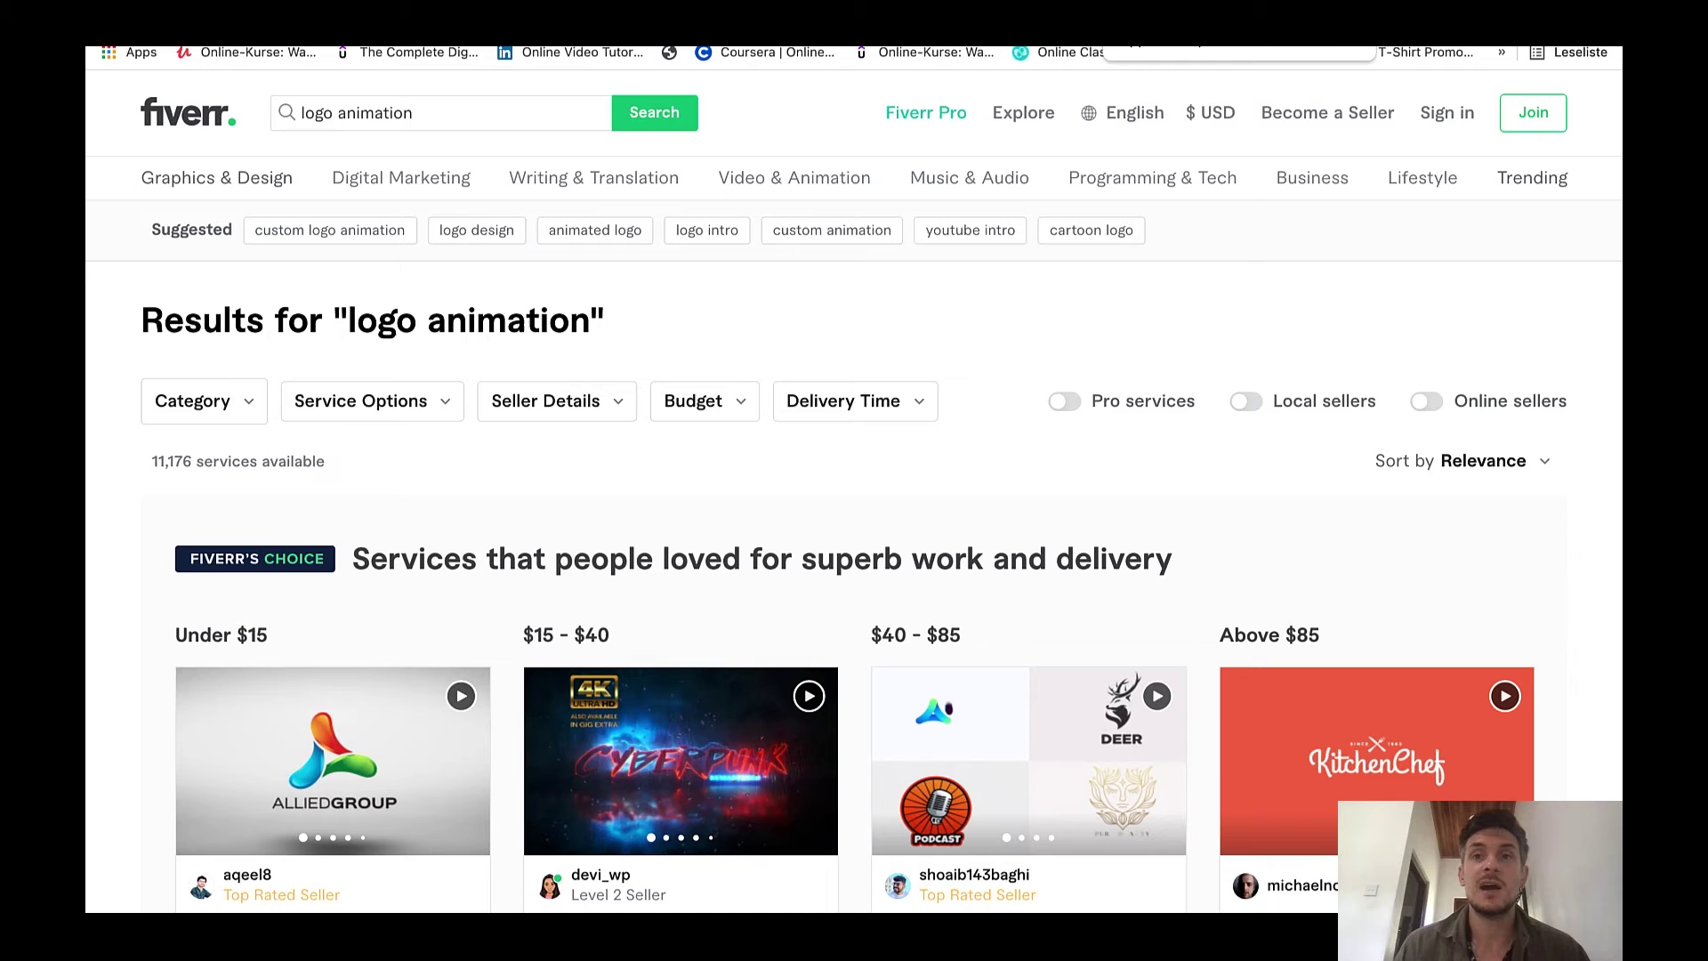
click(1162, 35)
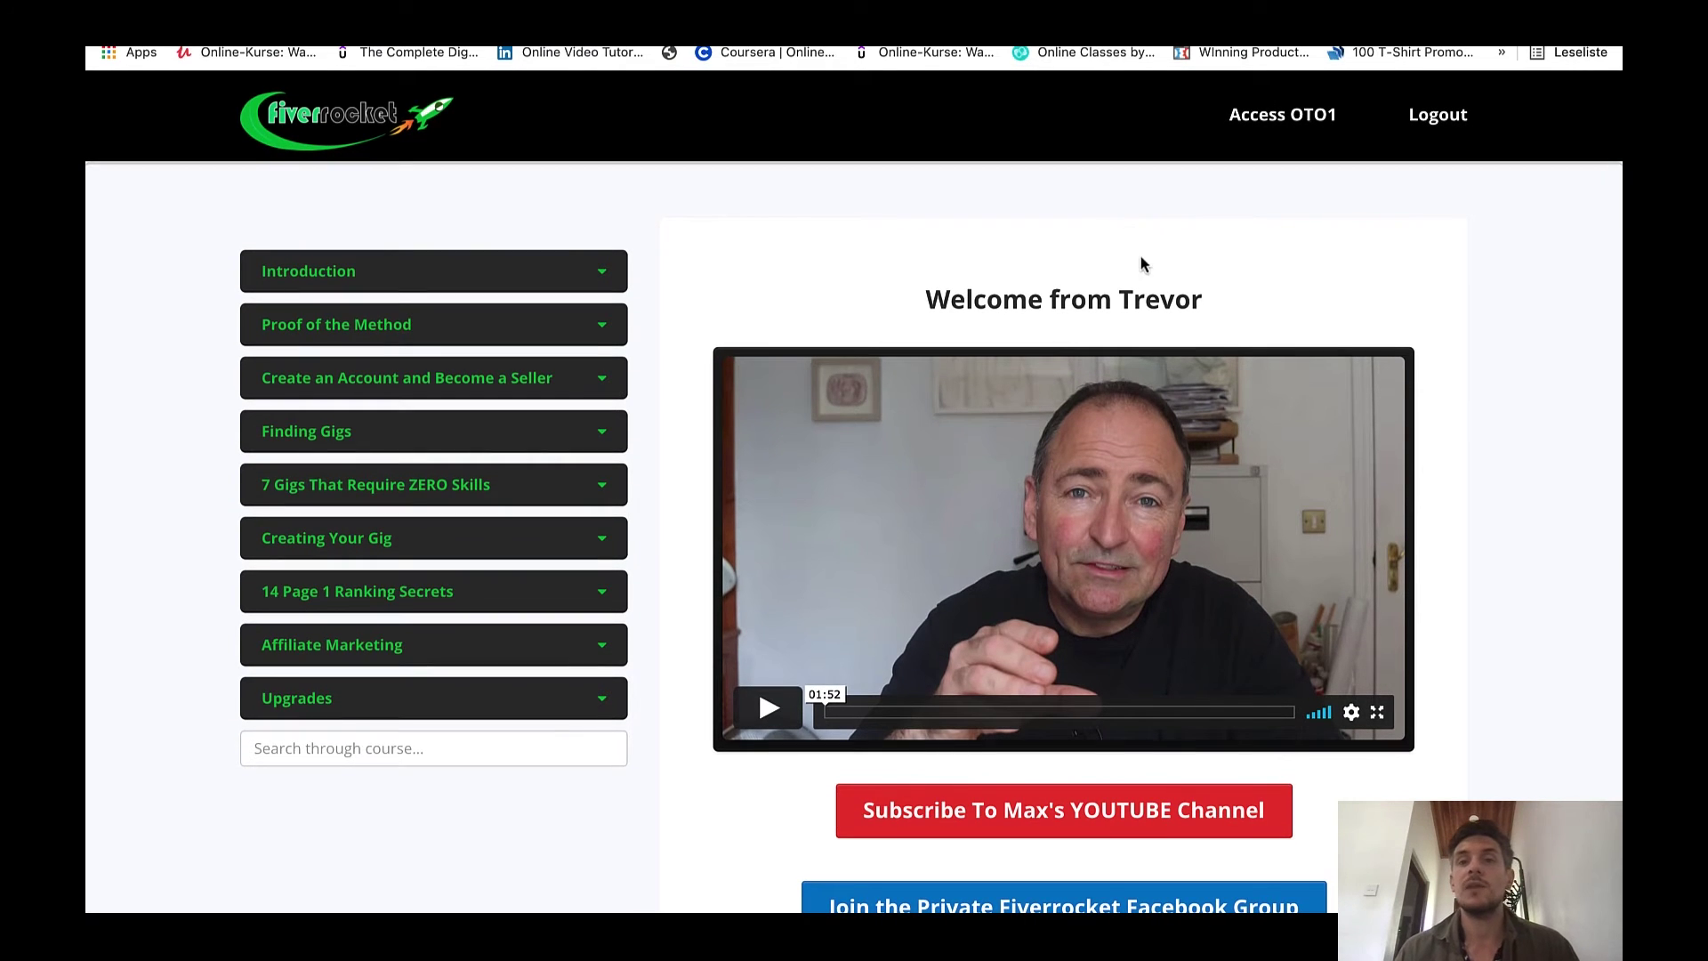
Open the 'Welcome from Max' lesson video under the course's Introduction module
scroll(1087, 482, down, 7)
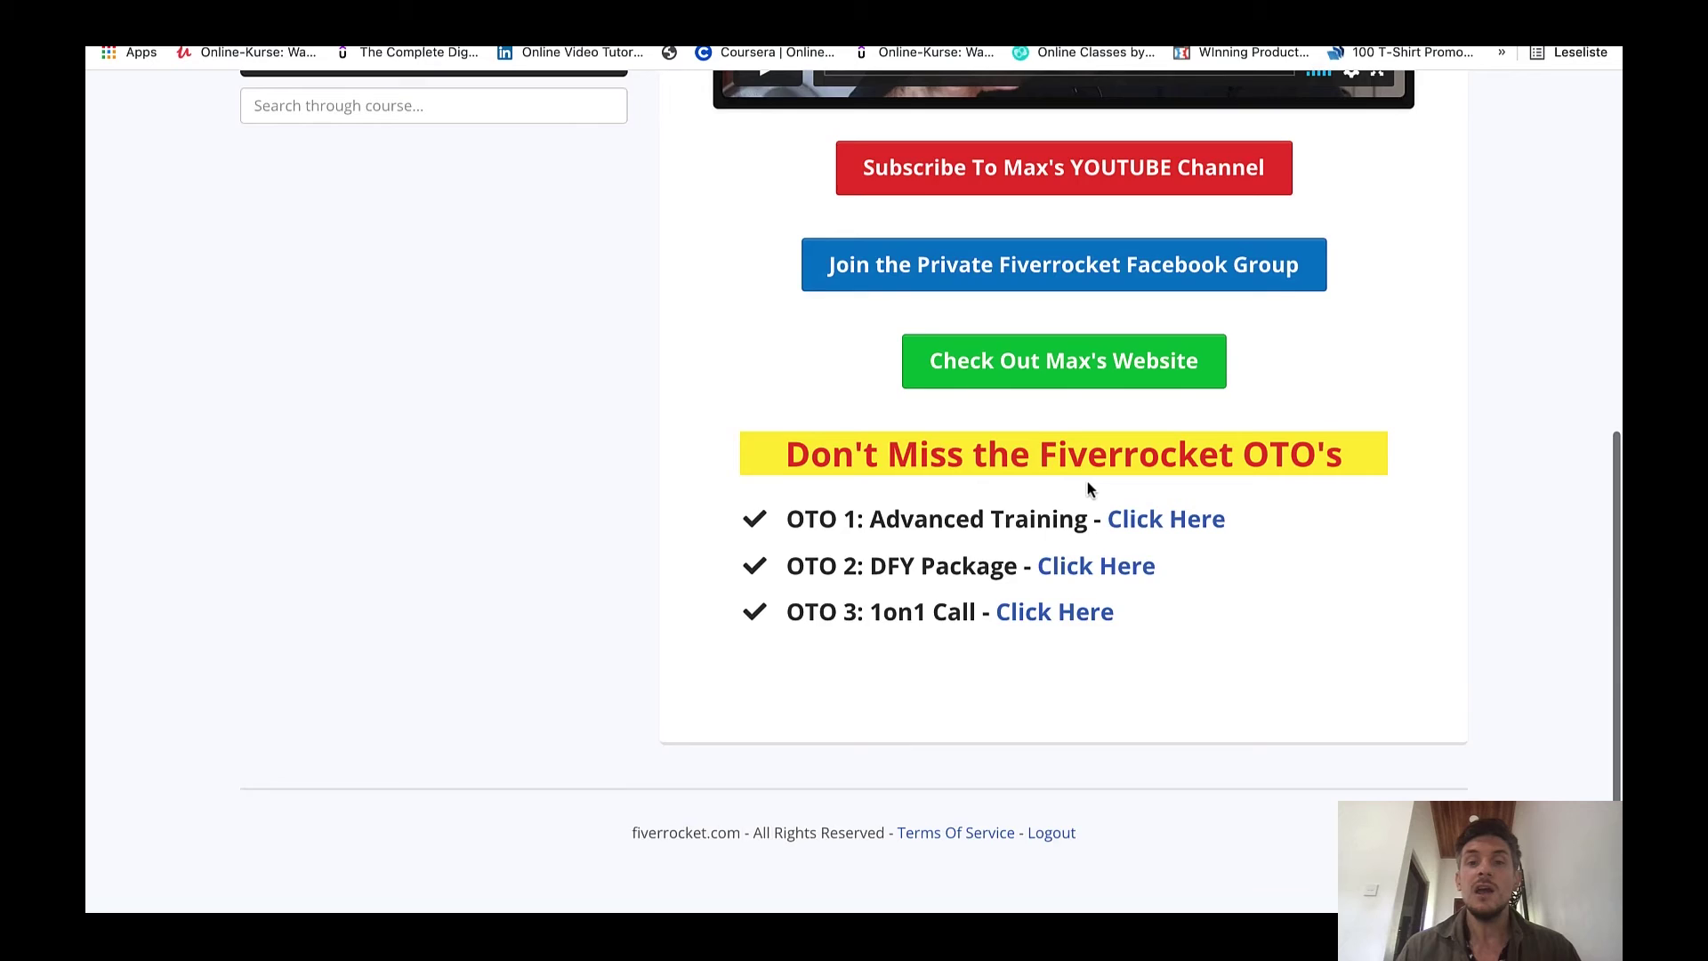
scroll(1087, 482, up, 7)
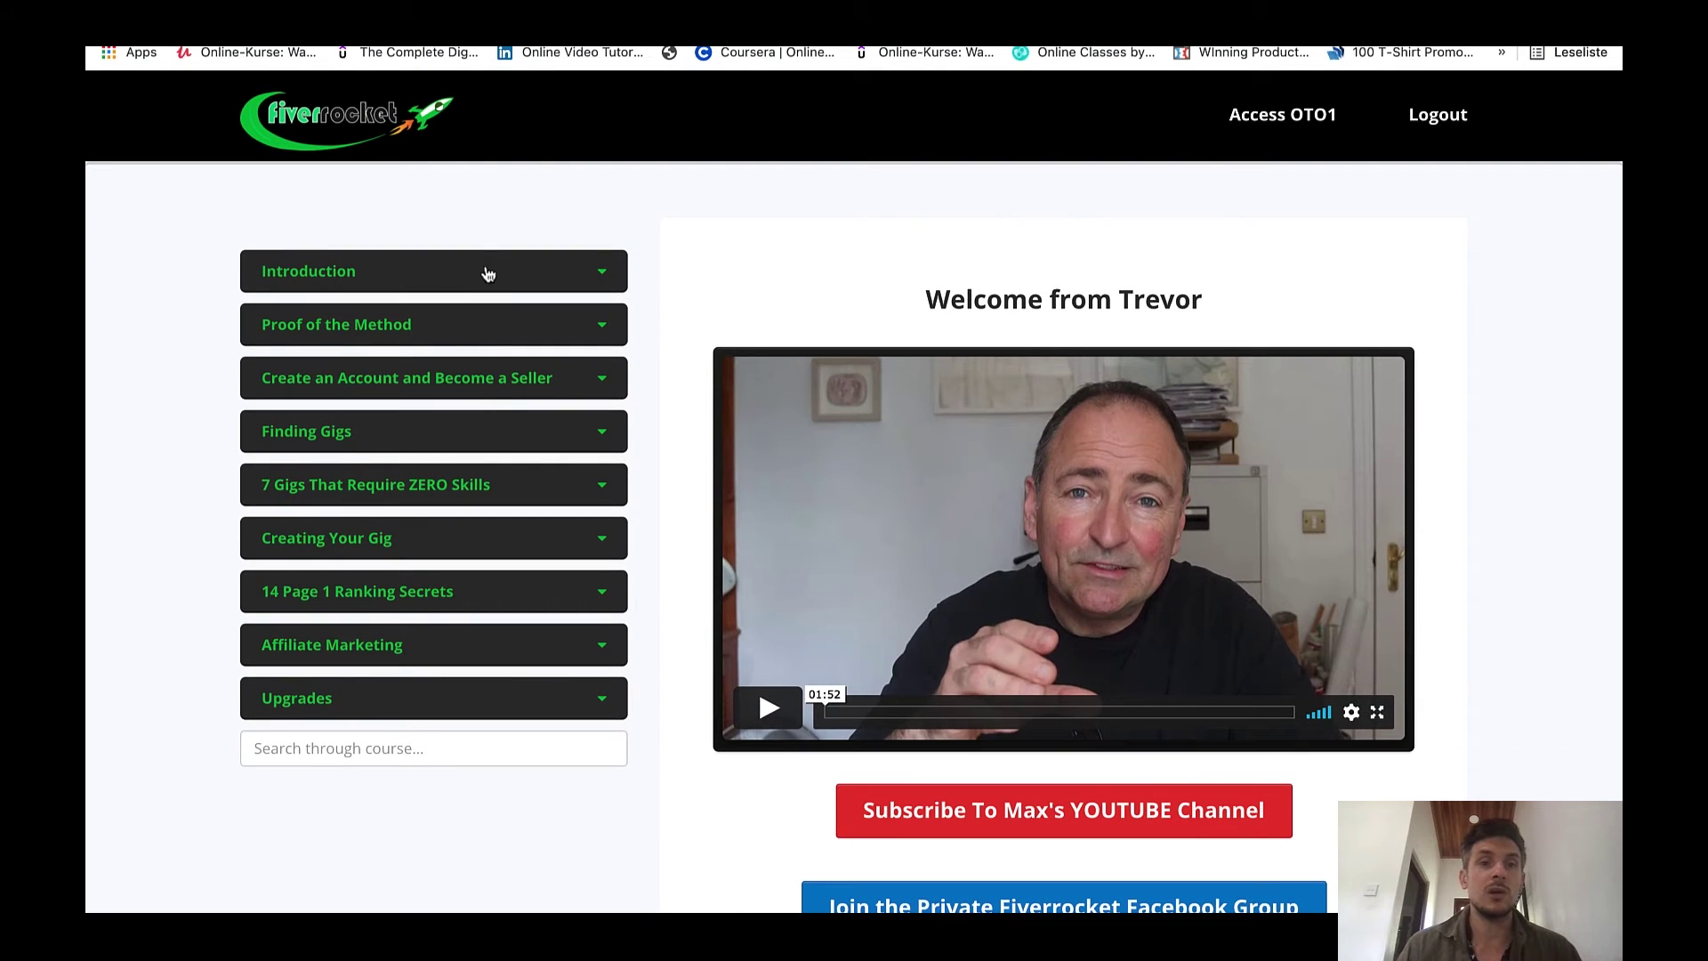
click(488, 273)
click(350, 358)
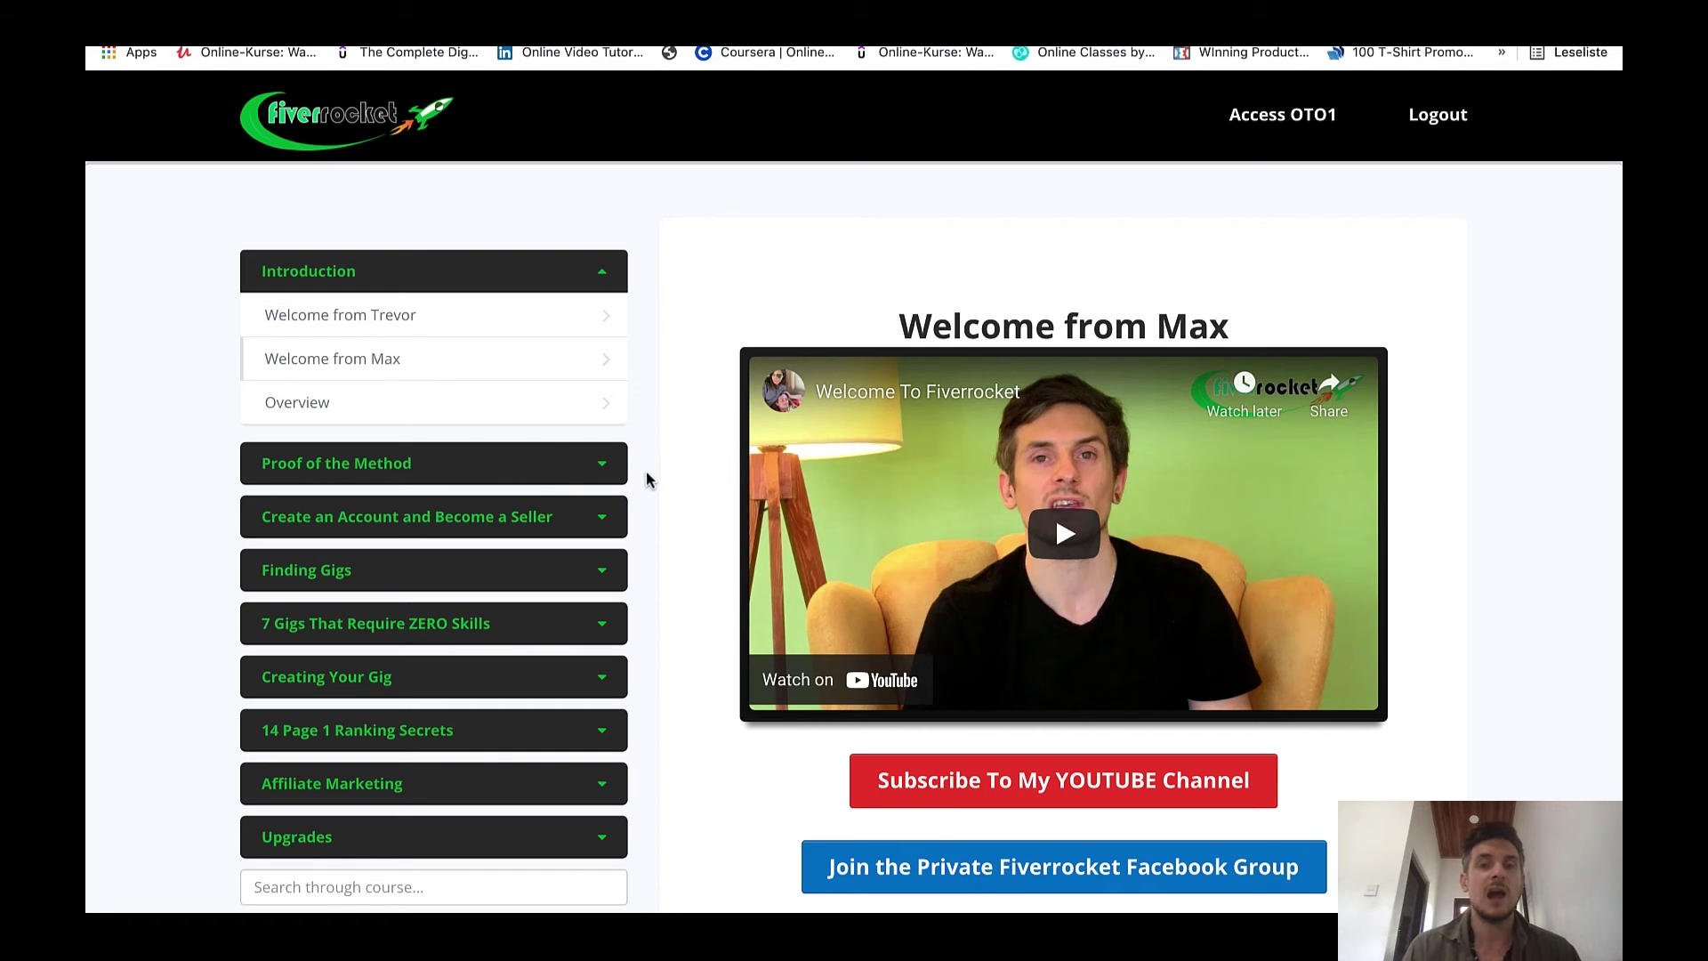
Expand 'Create an Account and Become a Seller' and 'Finding Gigs', briefly opening '7 Gigs That Require ZERO Skills'
scroll(647, 480, down, 1)
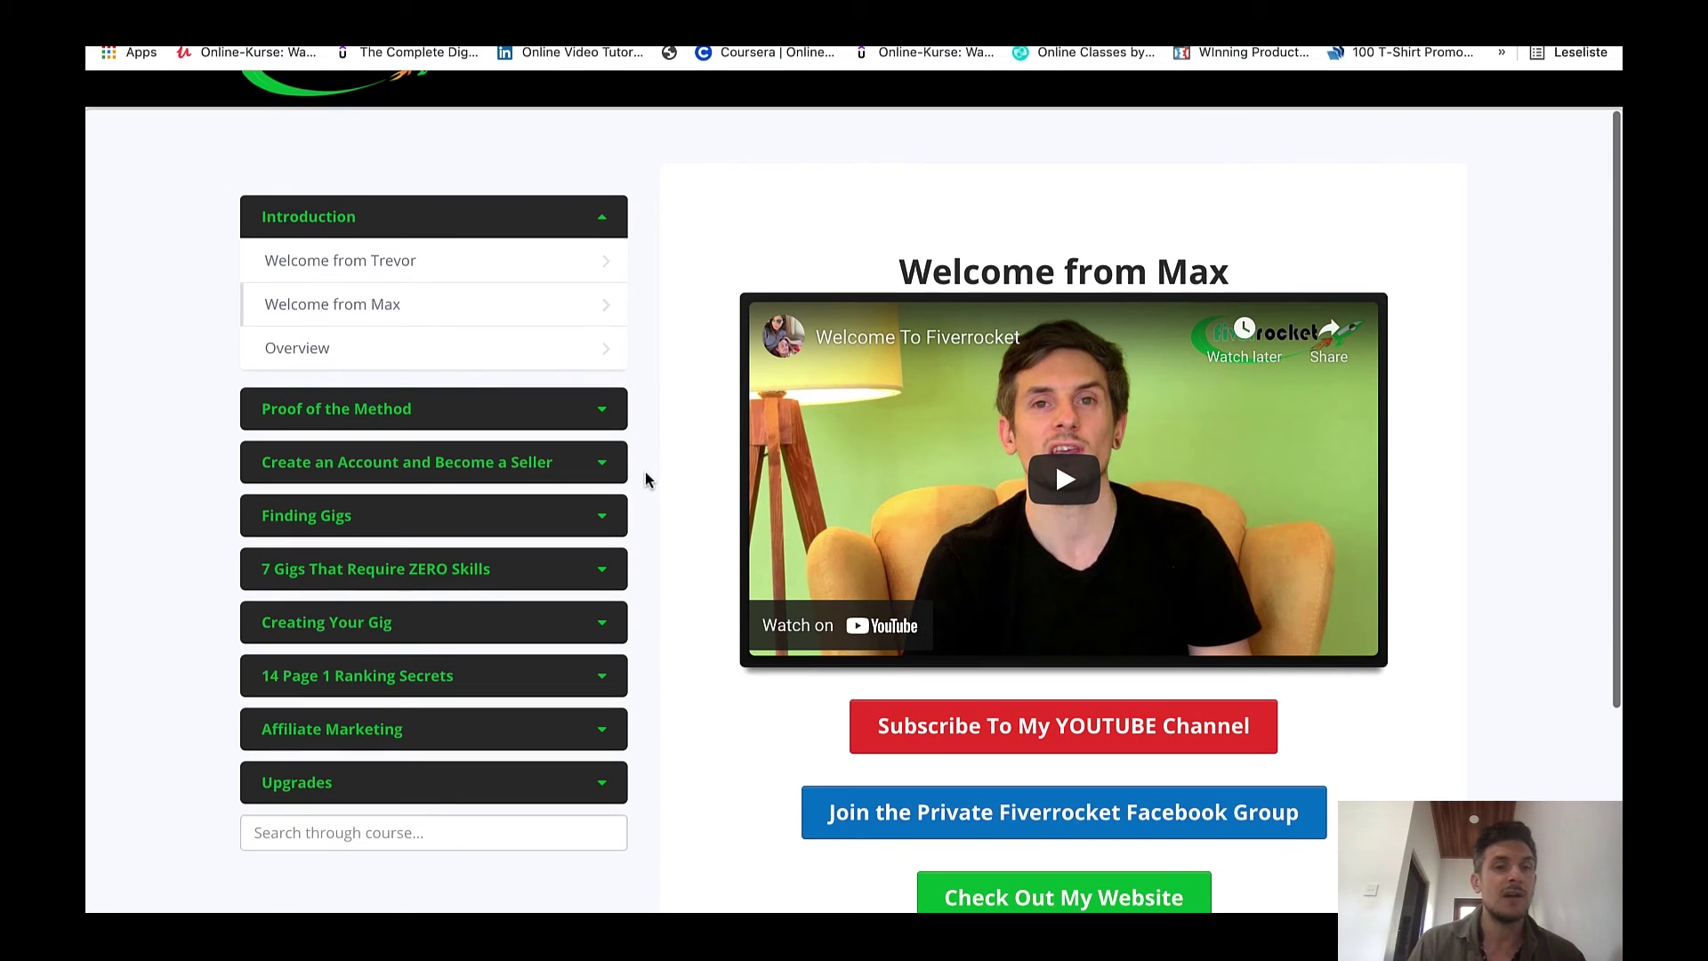
click(604, 476)
scroll(628, 528, down, 3)
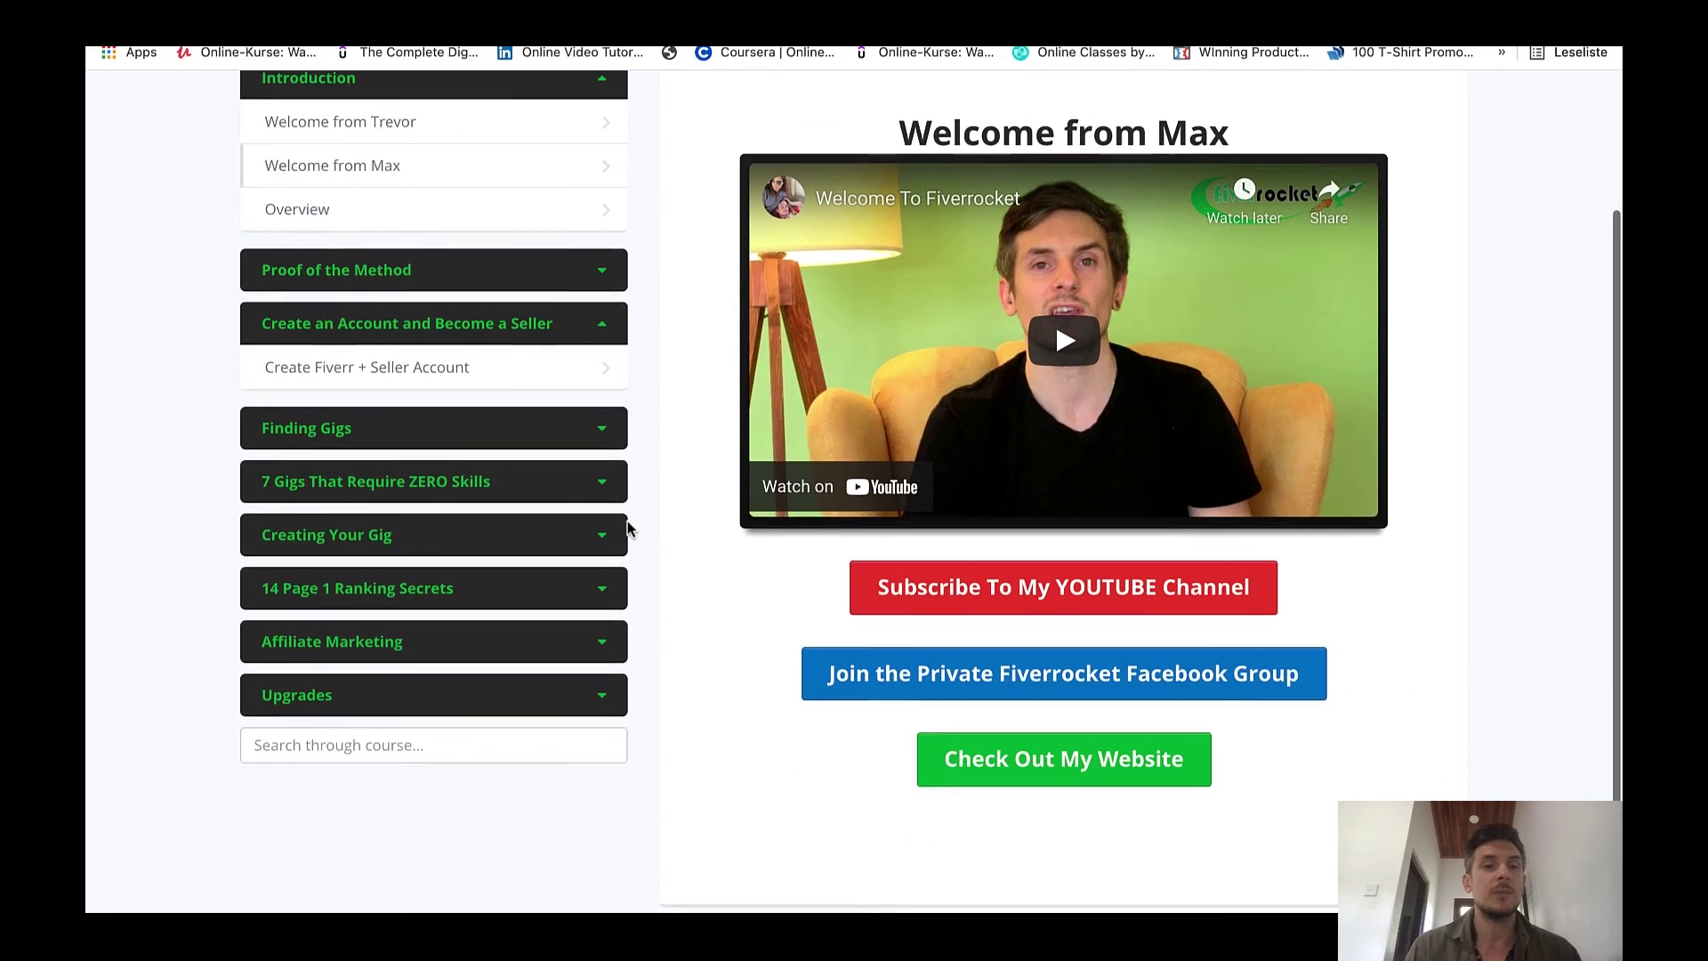
click(593, 434)
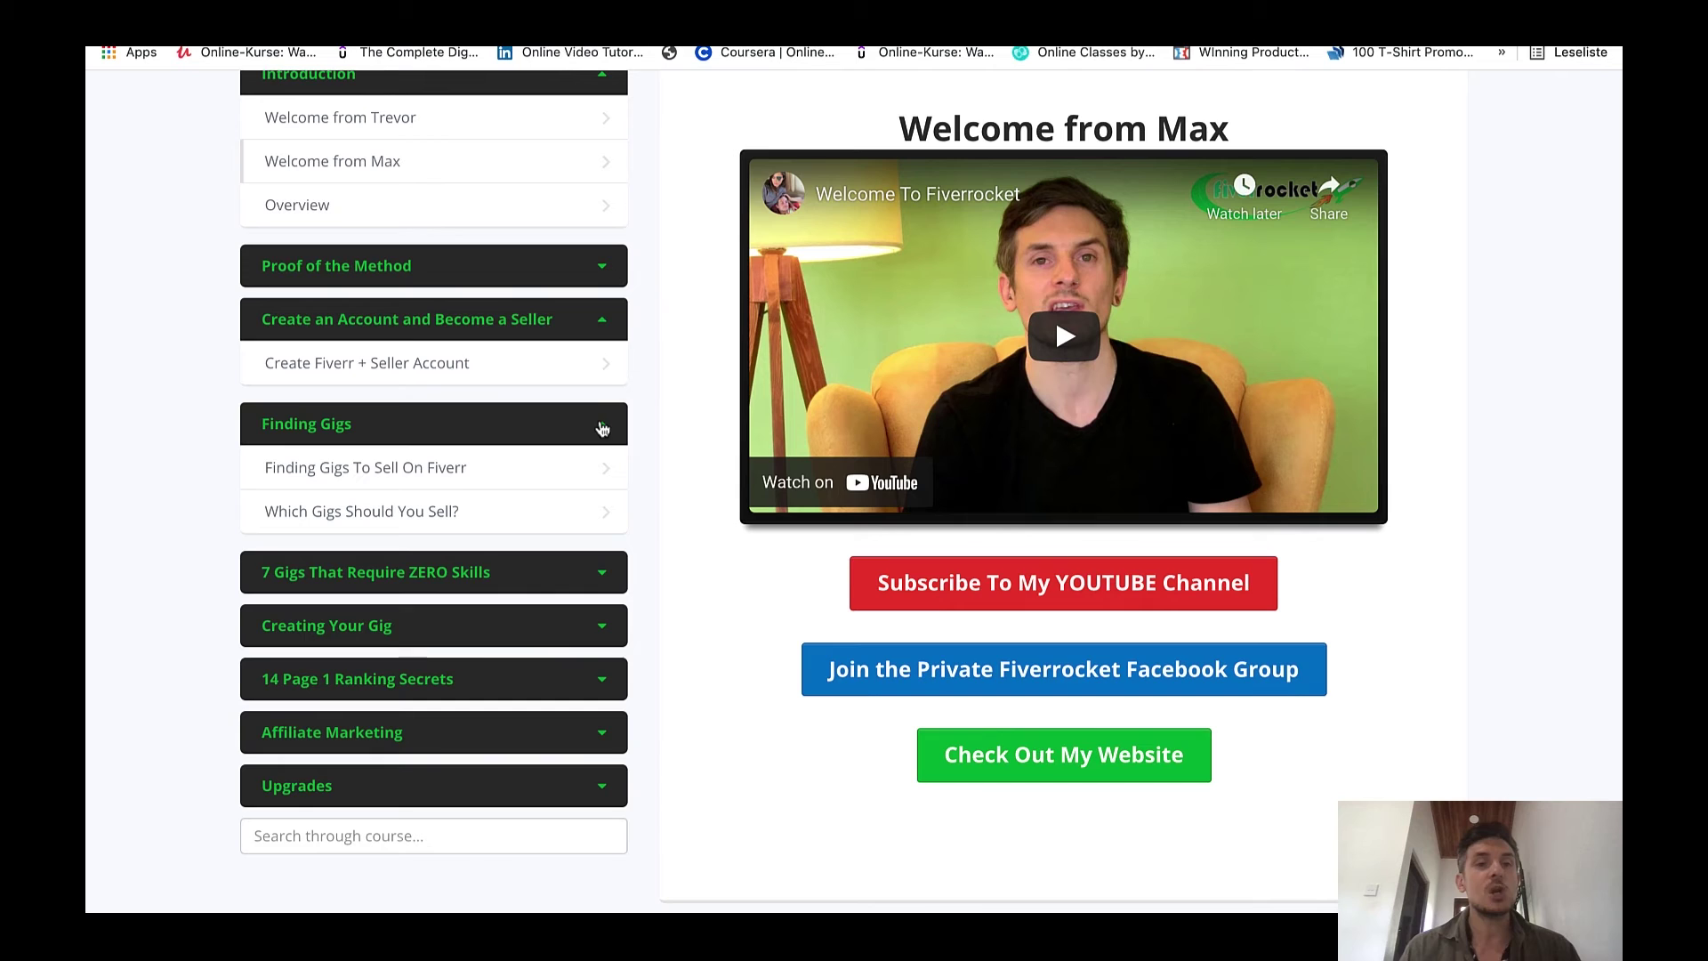
scroll(625, 481, down, 2)
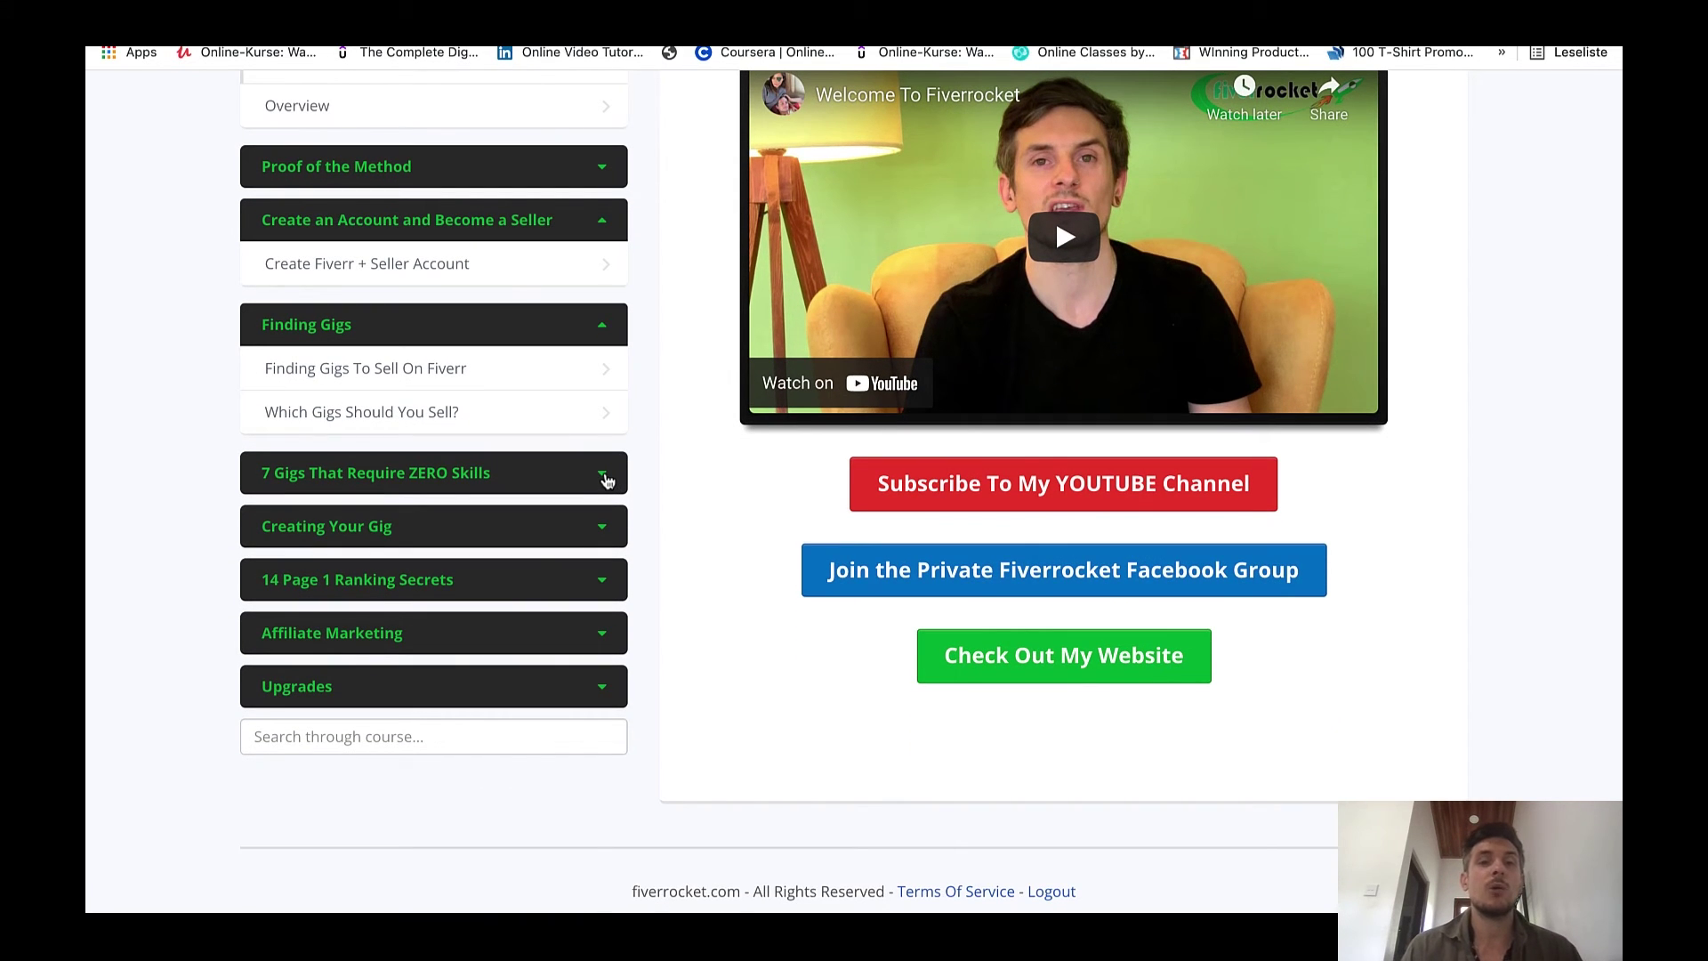
click(603, 476)
click(605, 478)
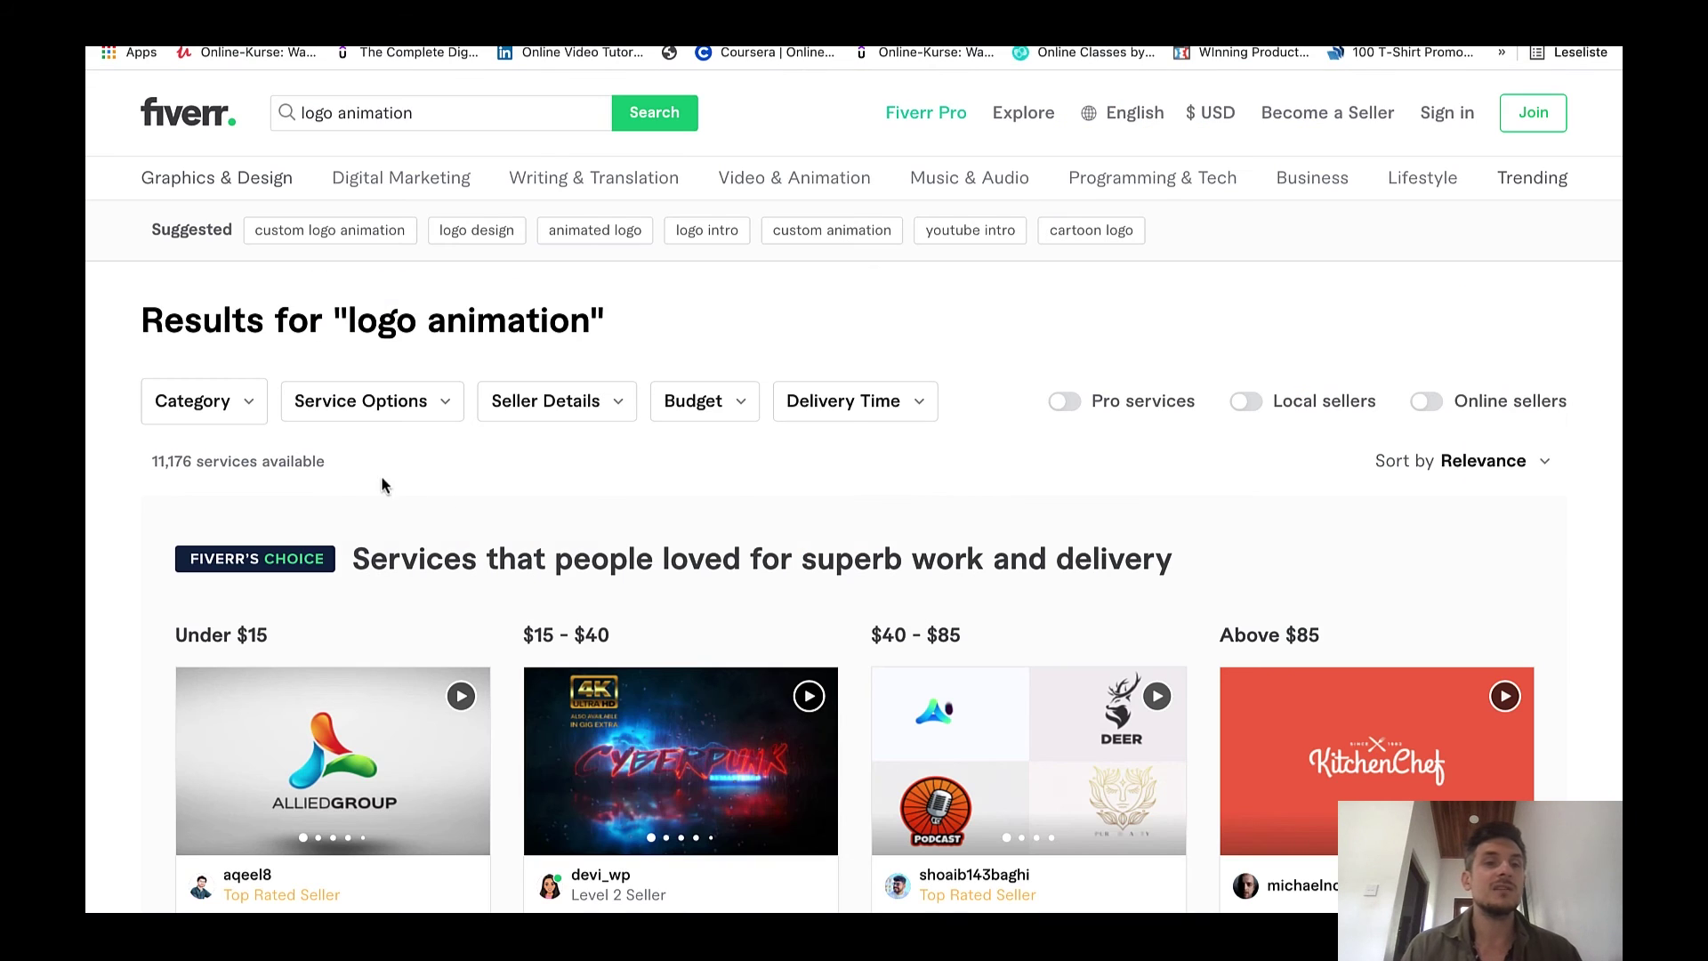
scroll(423, 480, down, 9)
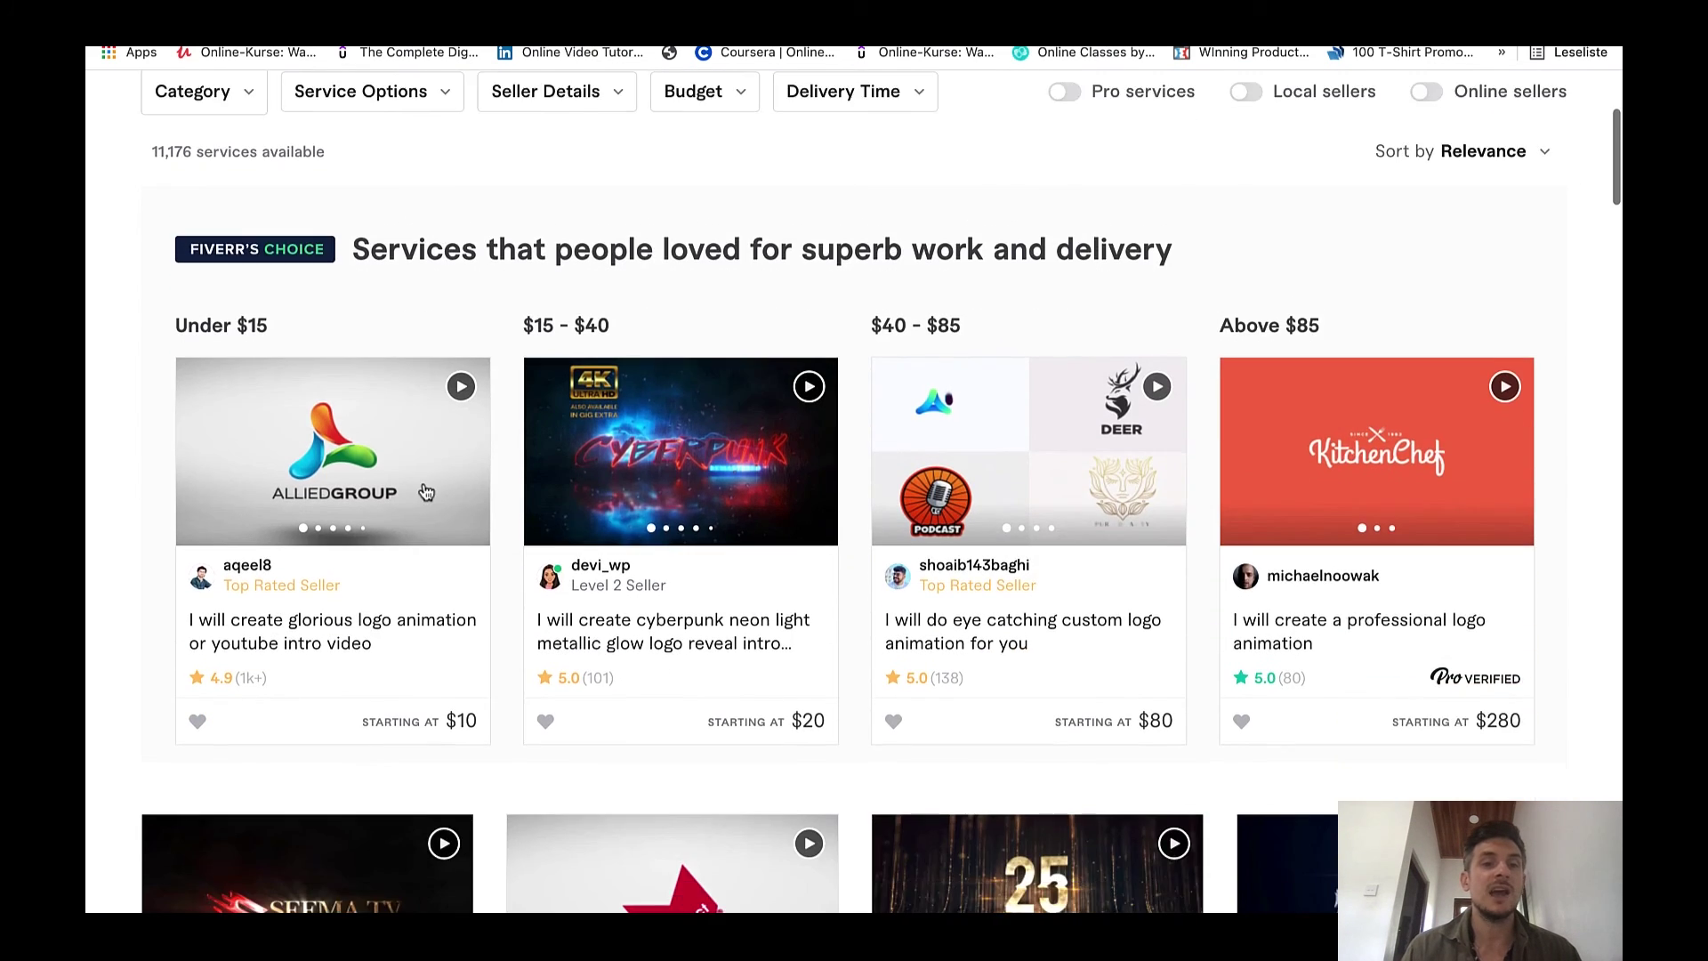
scroll(425, 491, down, 7)
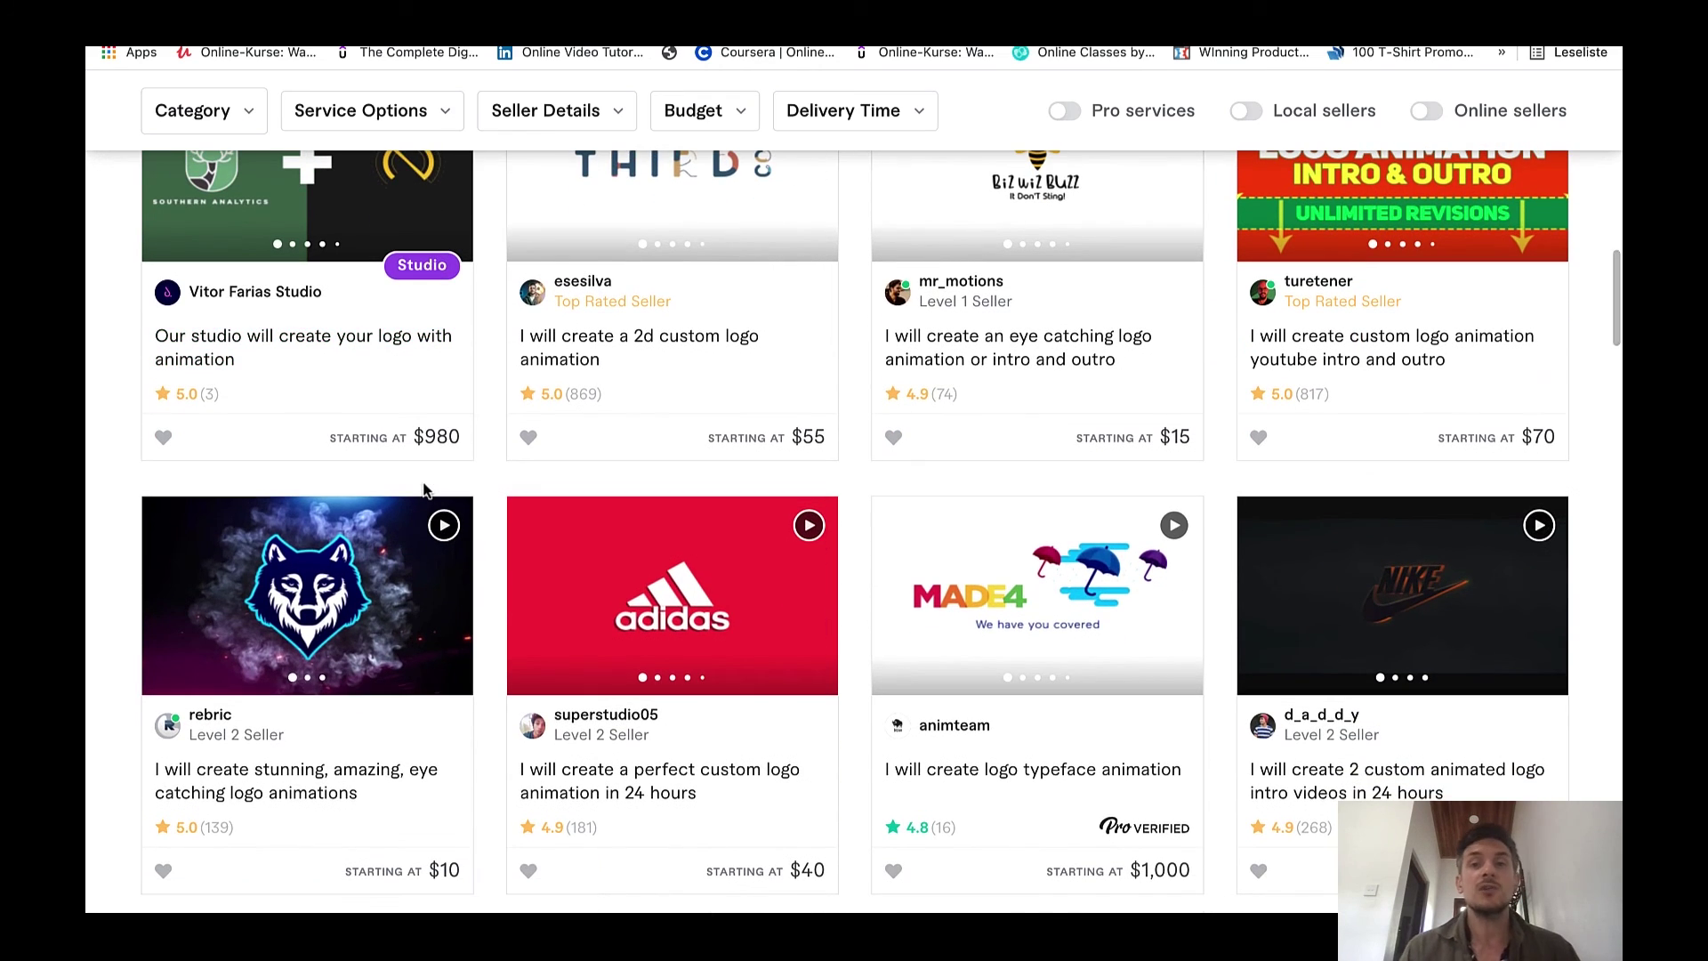
scroll(423, 488, up, 2)
scroll(424, 488, up, 4)
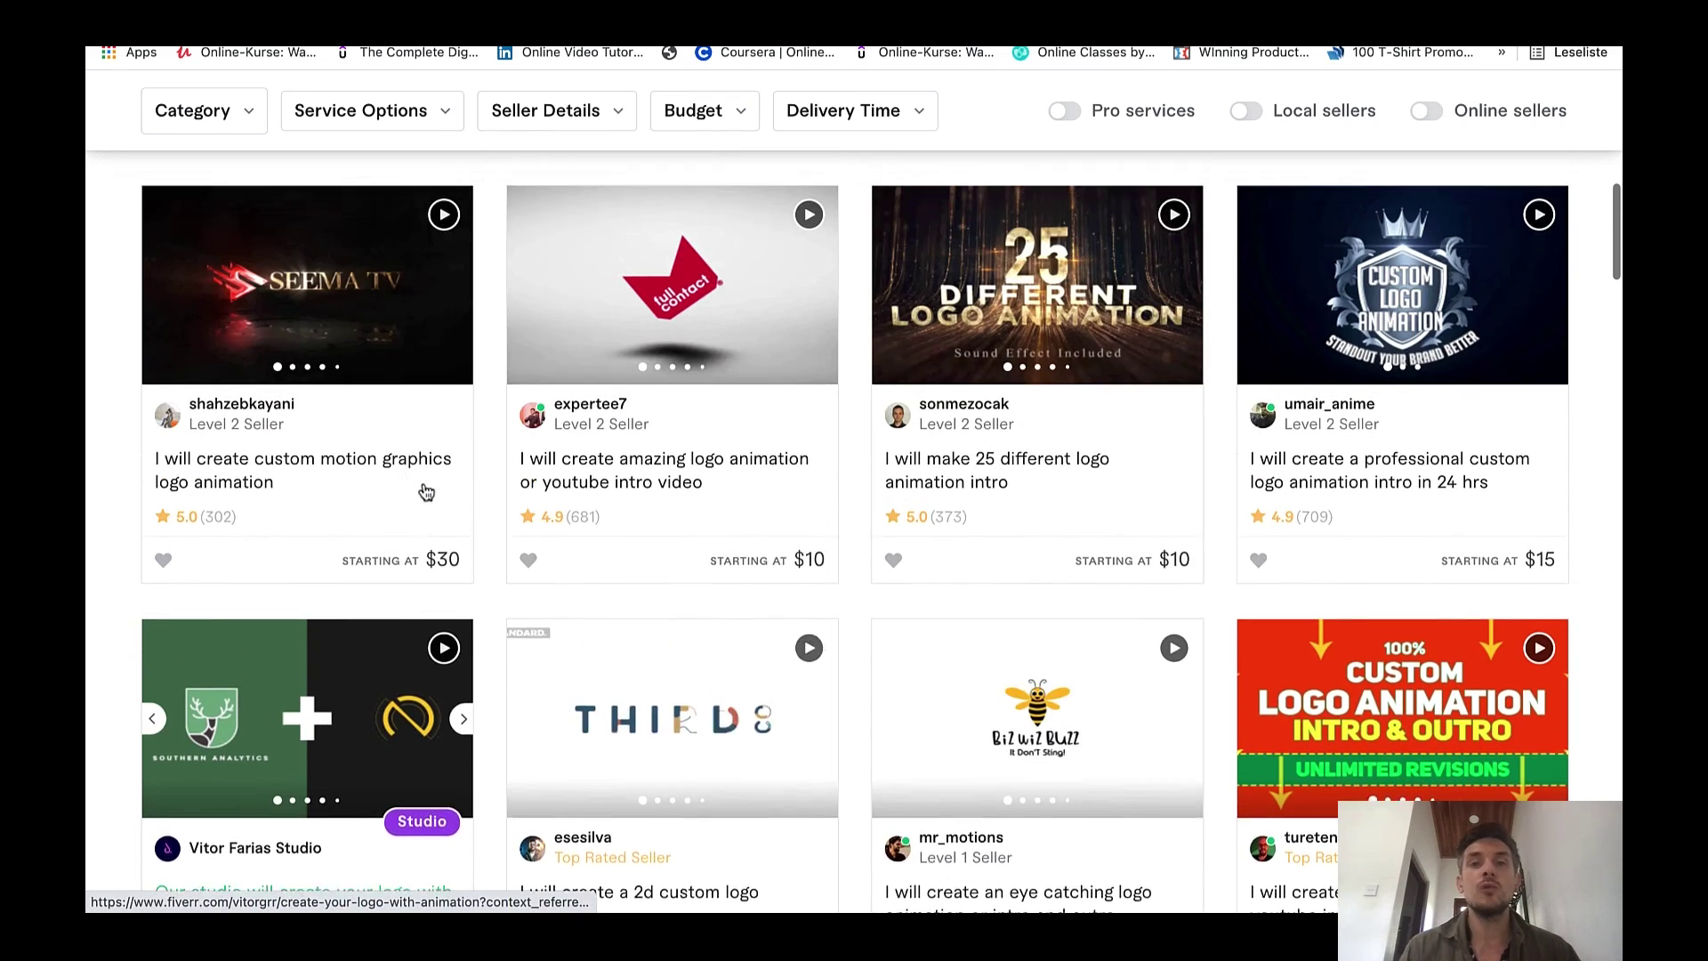
scroll(423, 480, up, 8)
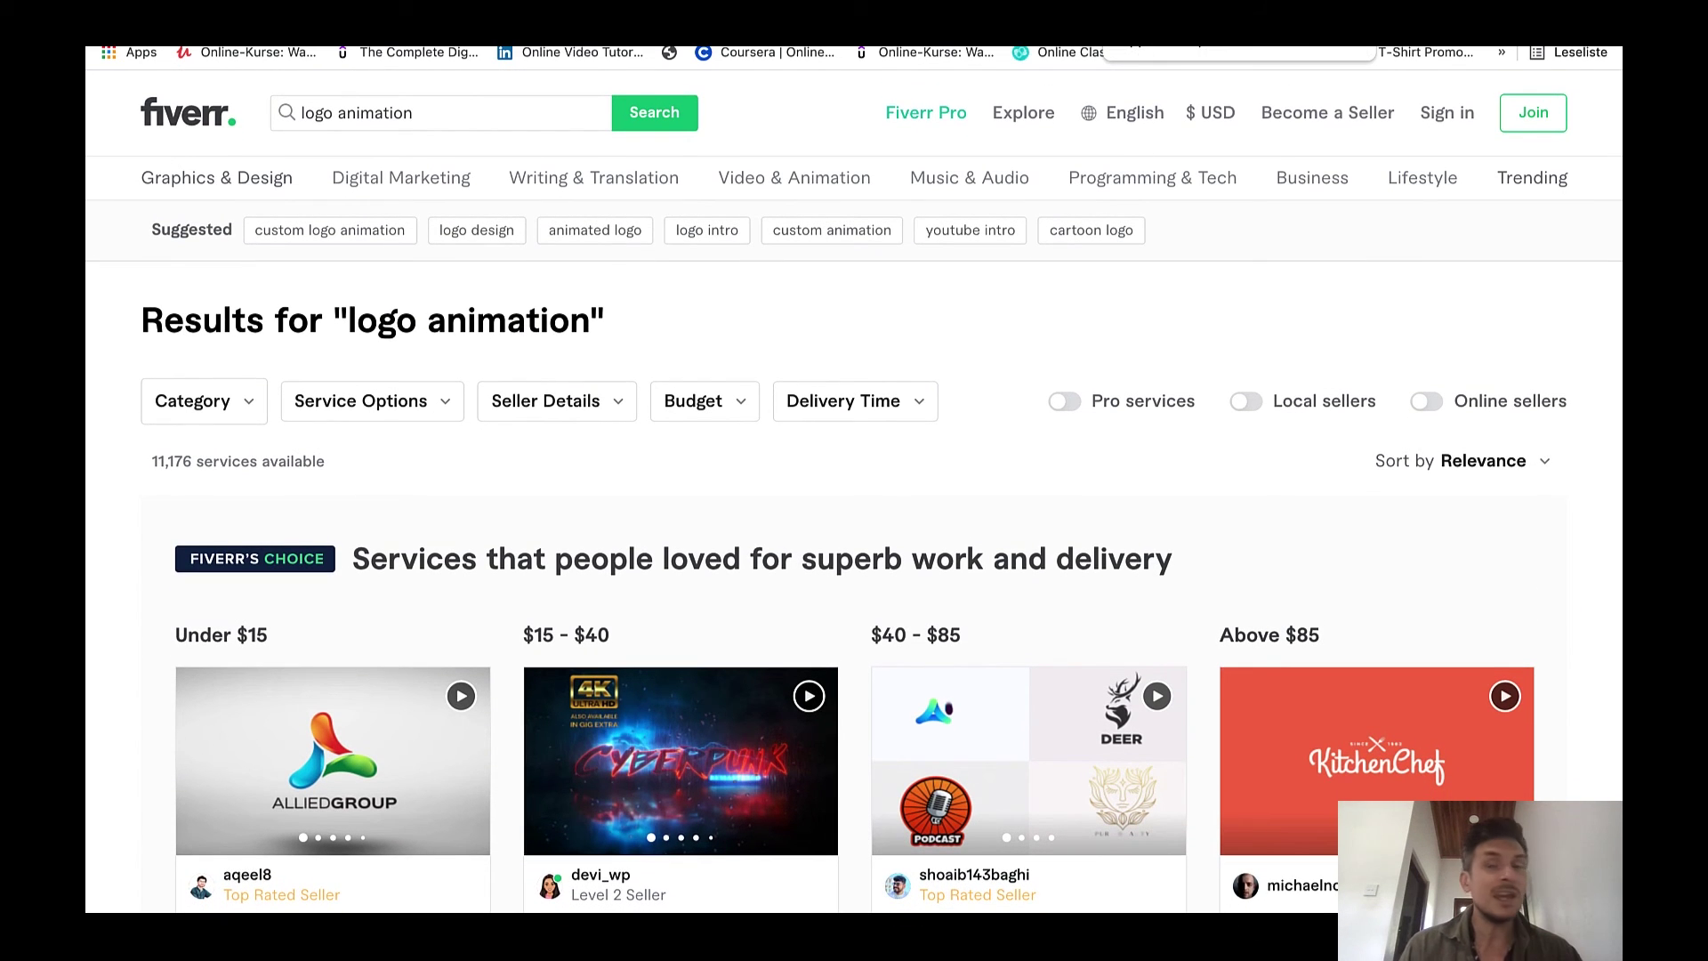
key(ctrl+Tab)
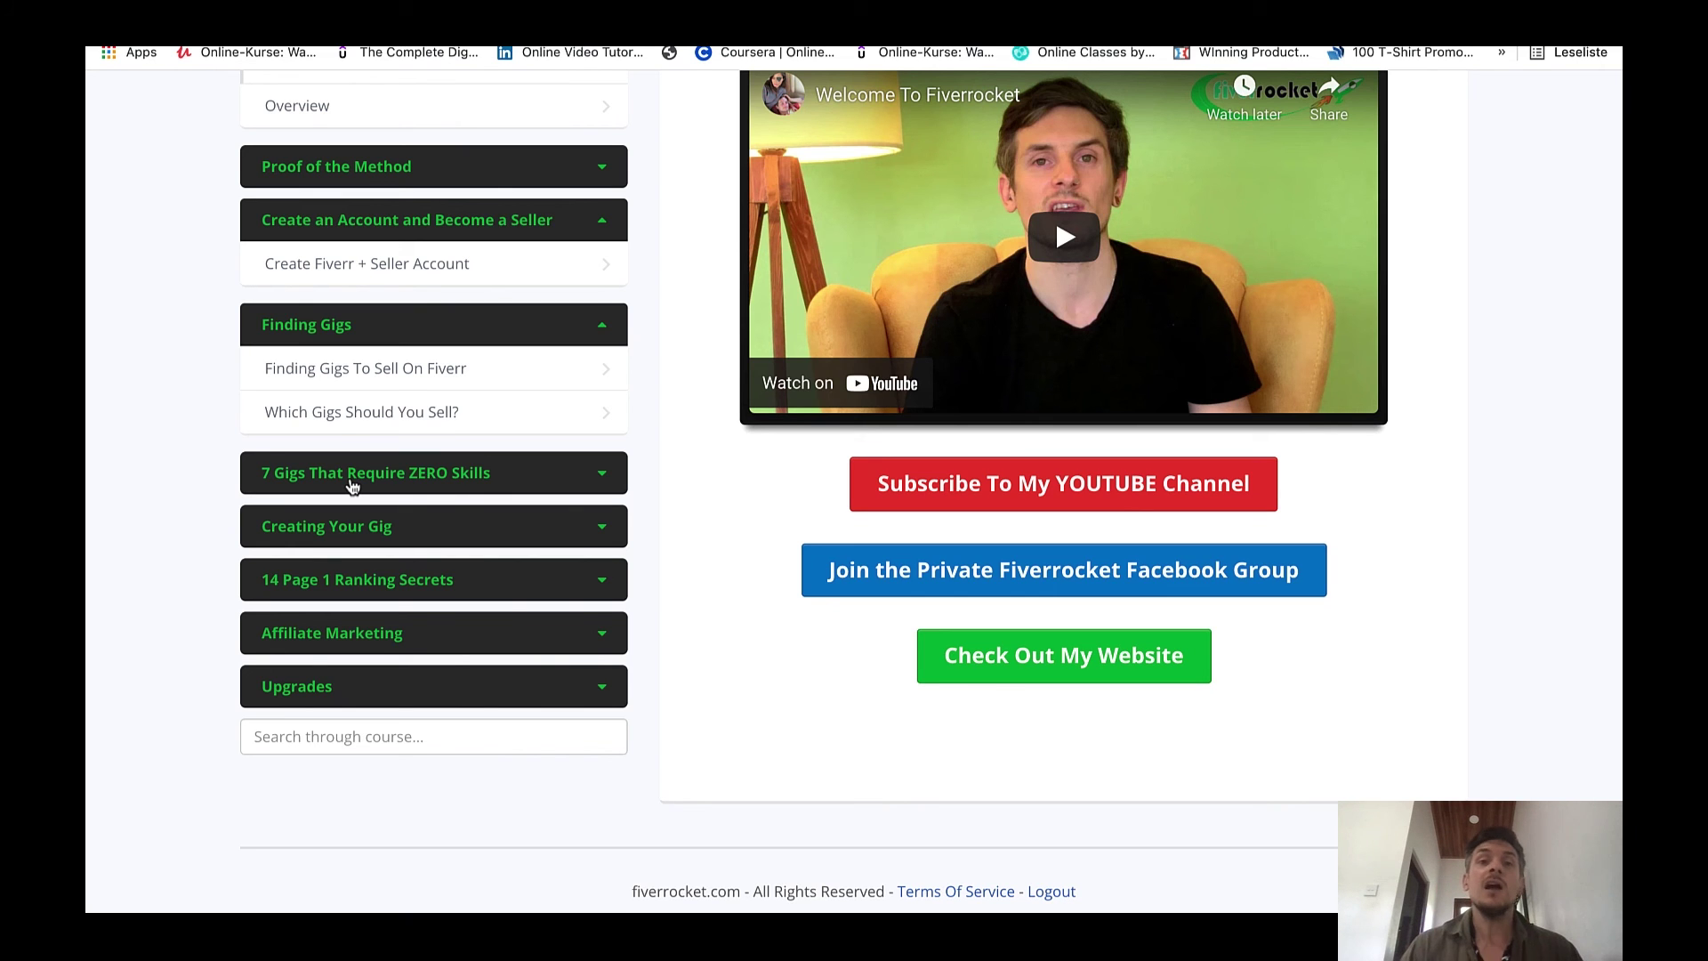
scroll(351, 485, up, 4)
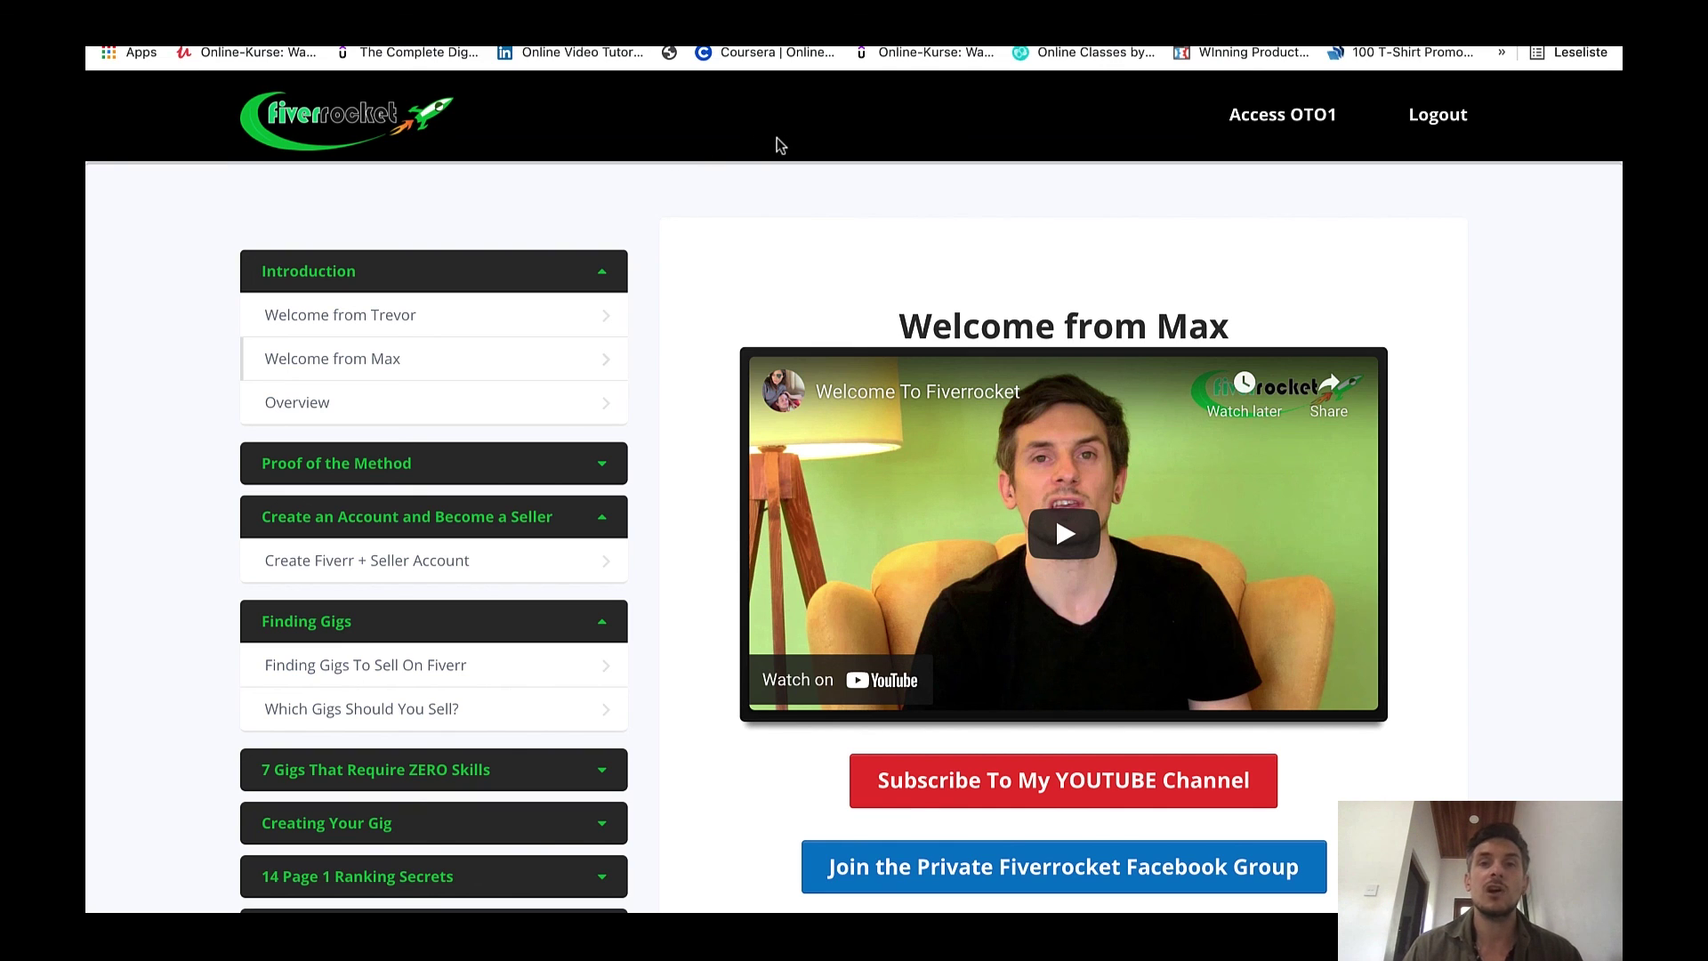
scroll(791, 171, down, 3)
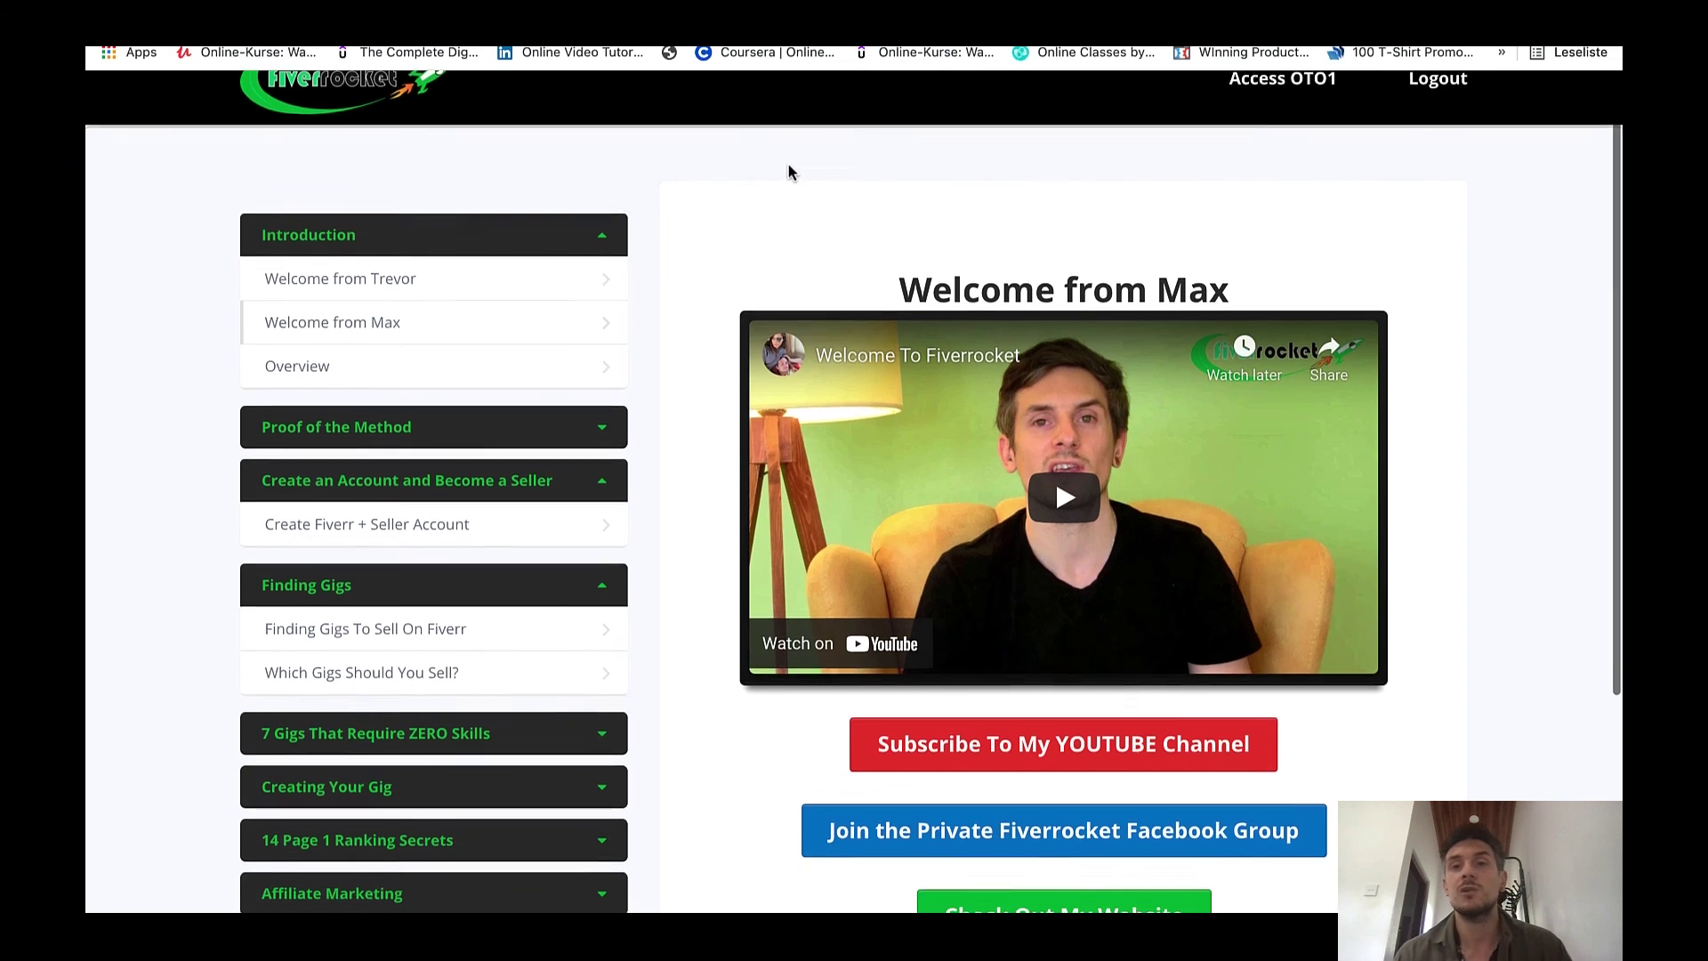